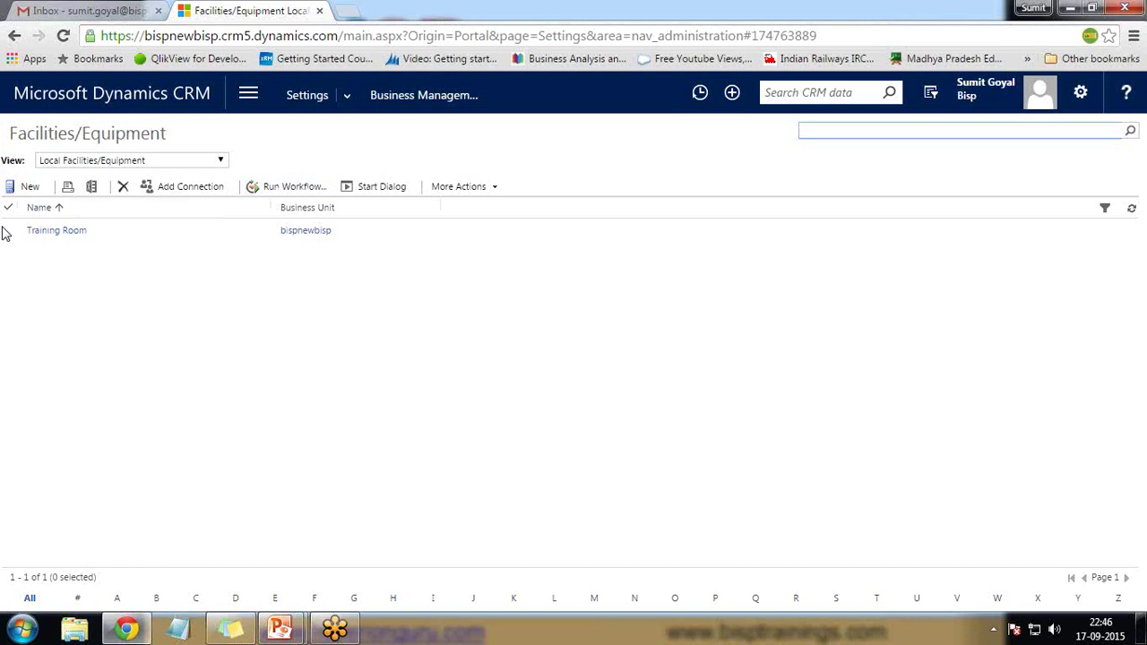
Try to delete the existing Training Room record from the facilities and equipment list
left_click(8, 230)
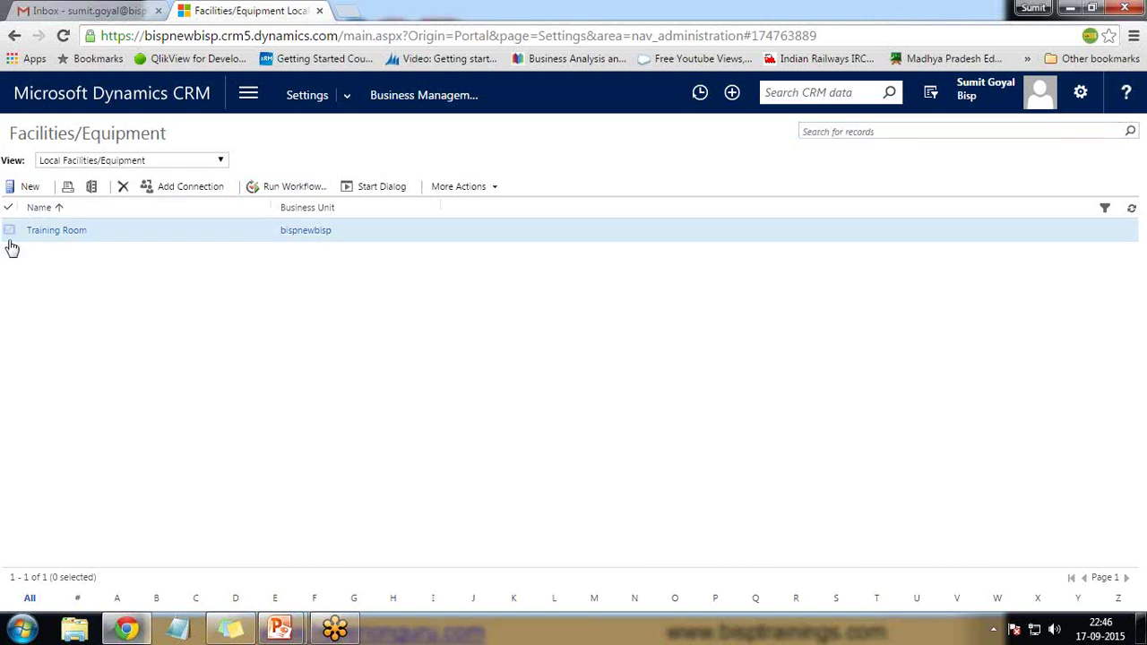
left_click(123, 186)
left_click(631, 197)
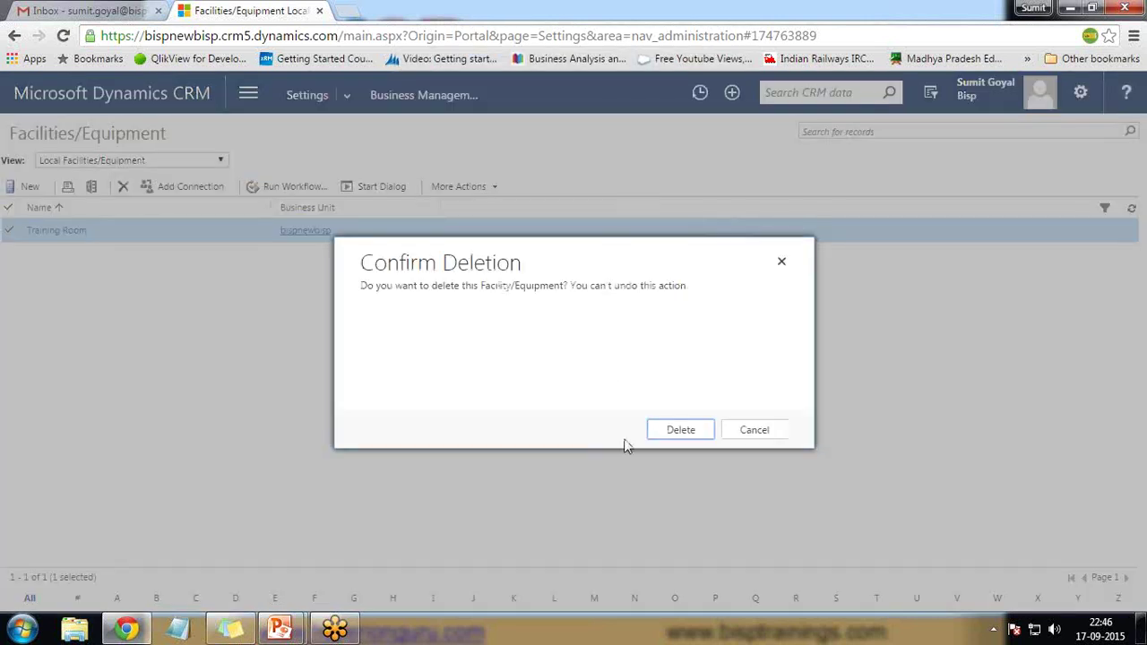
left_click(692, 430)
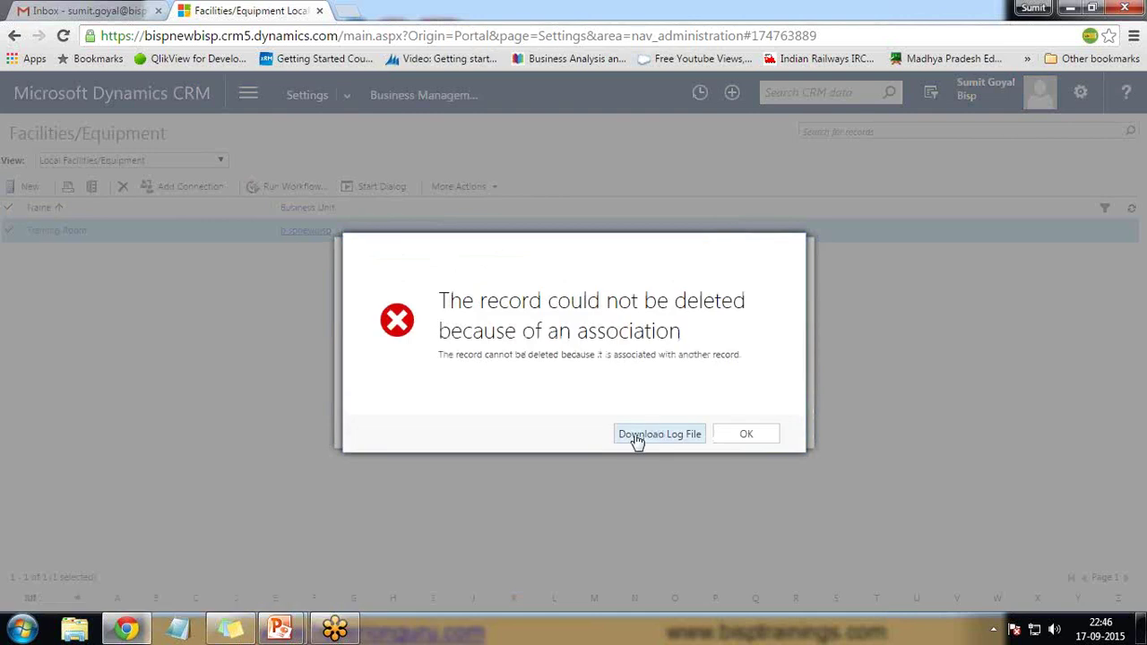
left_click(734, 437)
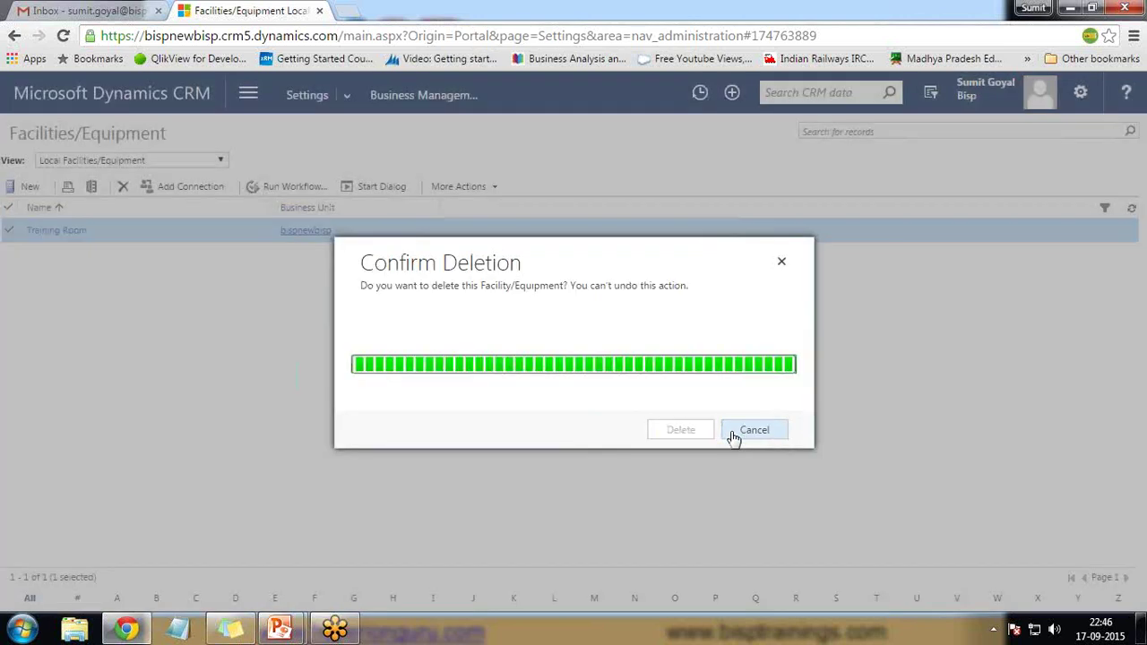
left_click(782, 261)
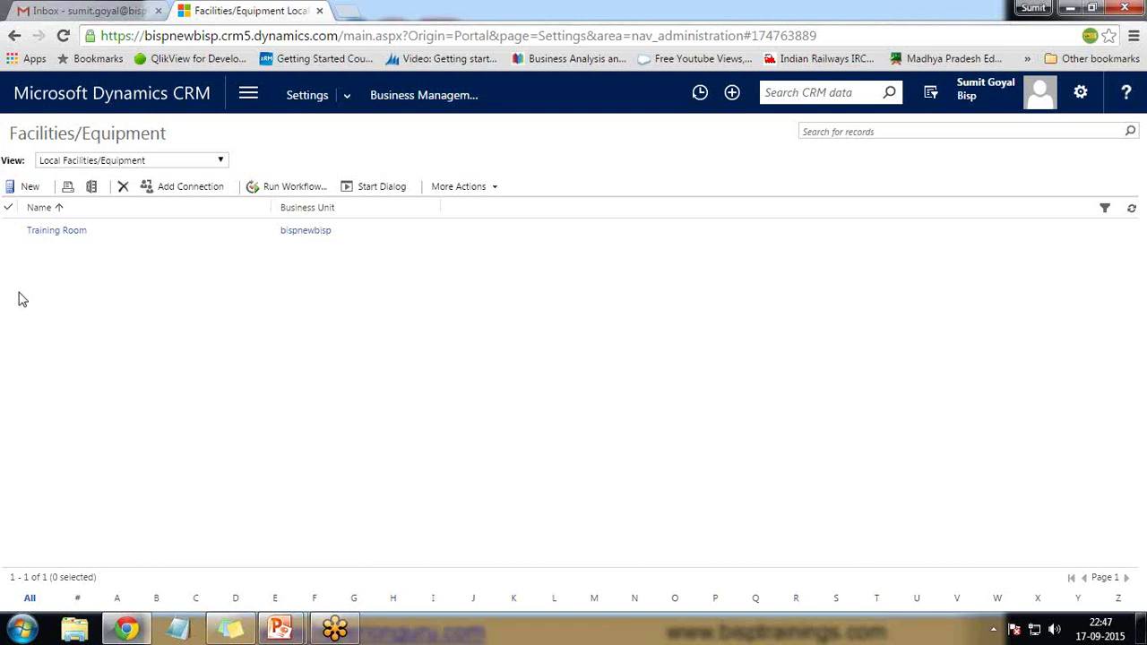
Create and save the facility "Training Room Big" at site Gurgaon Sec 48 with the description "Training Room for 40 people"
left_click(27, 189)
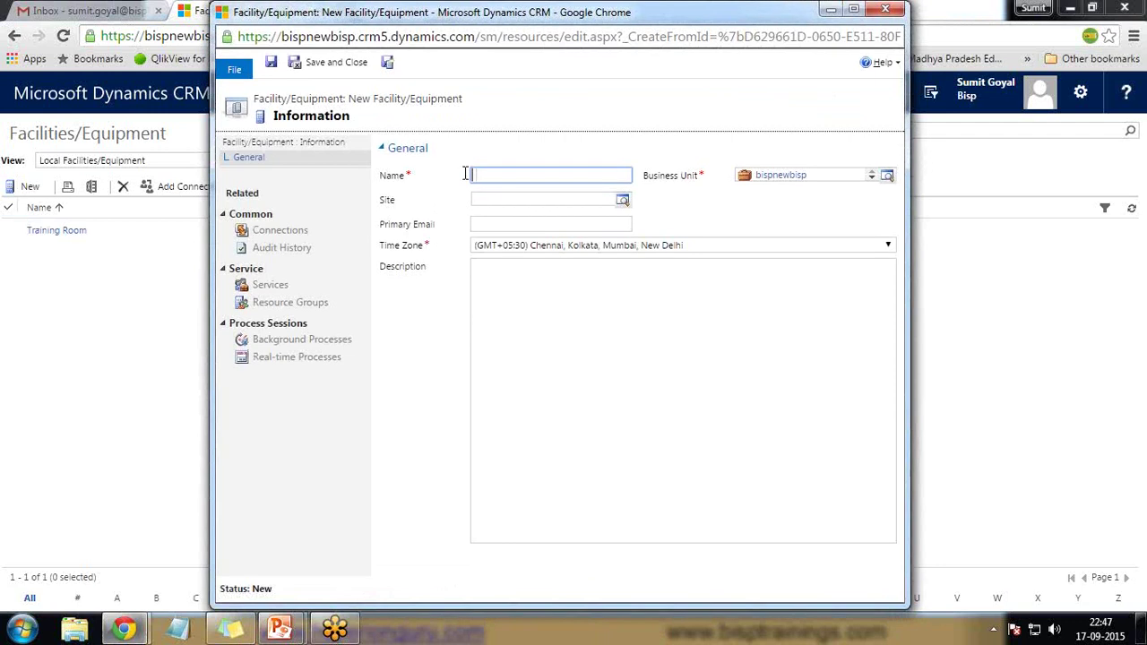
type("Training Room Big")
left_click(622, 202)
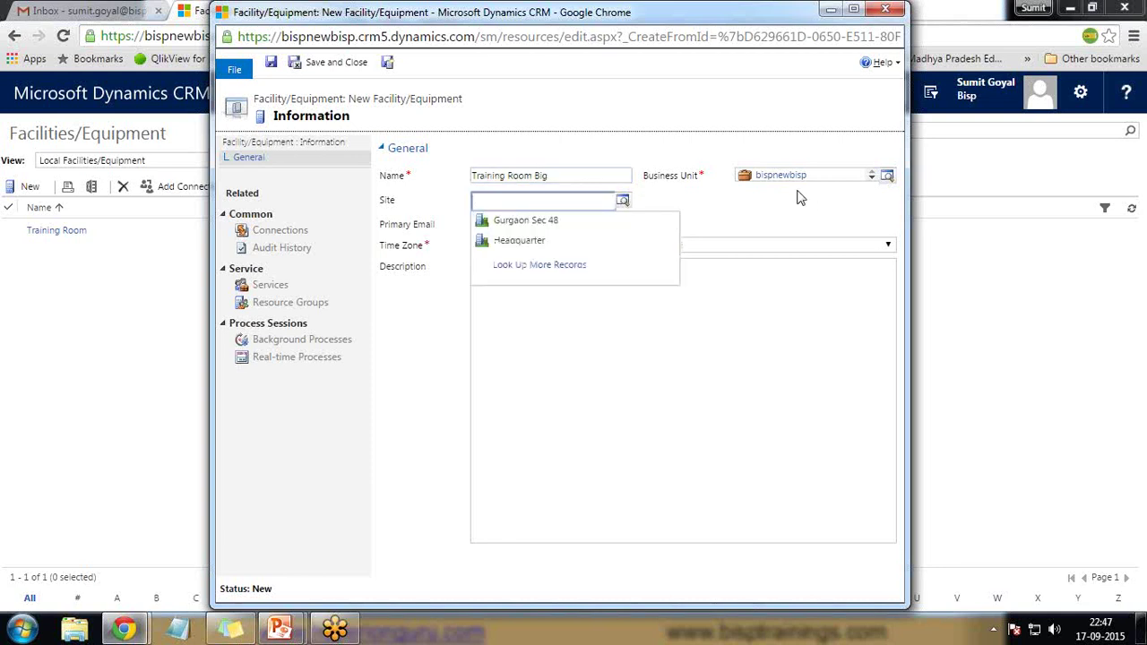
left_click(522, 222)
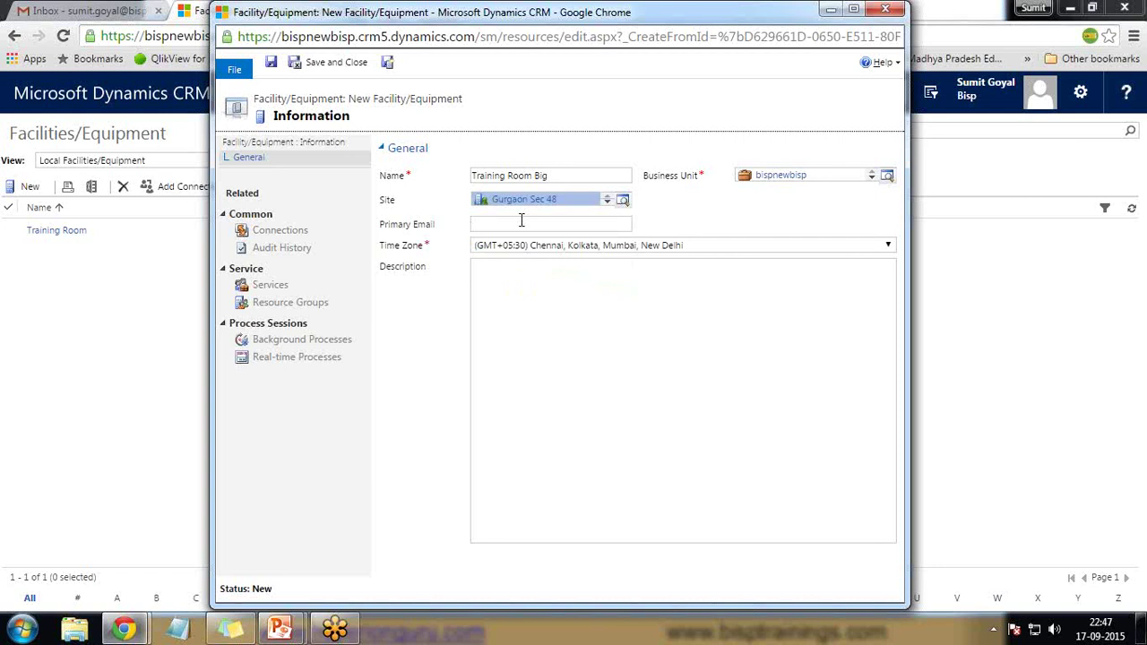
left_click(521, 224)
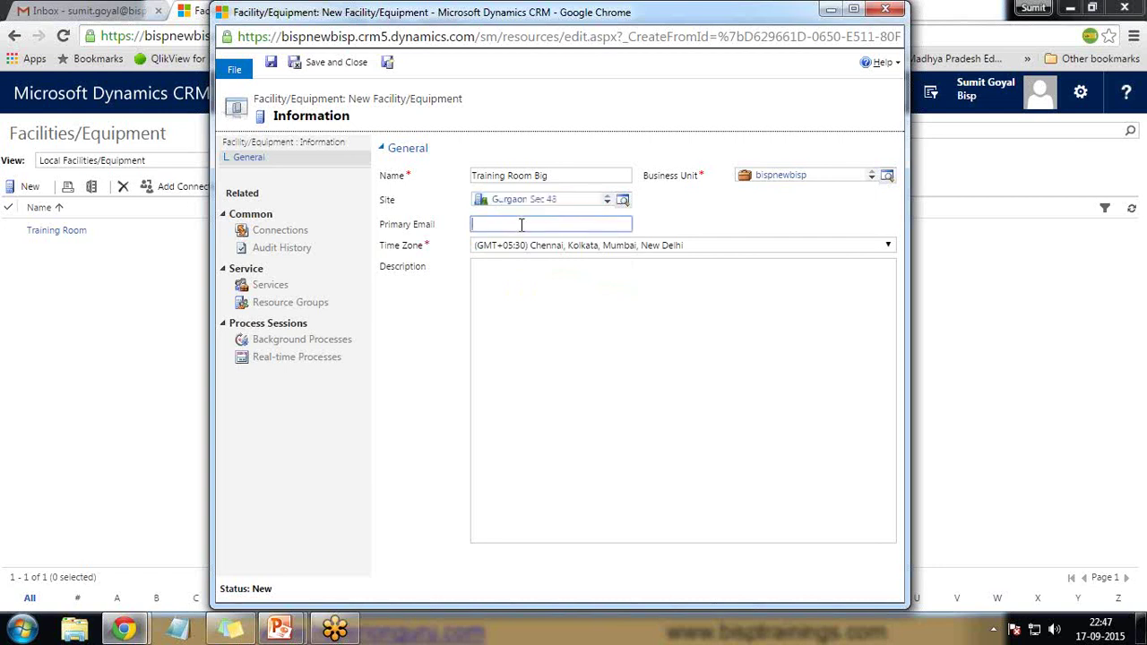
left_click(482, 297)
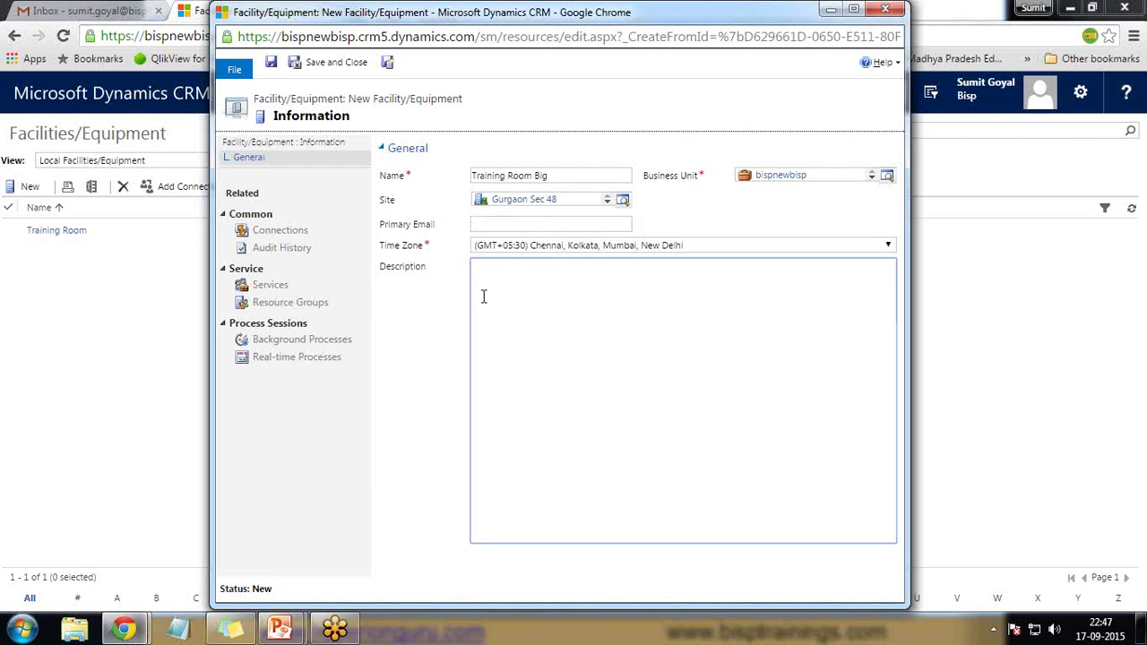
type("Training Room for 40 people")
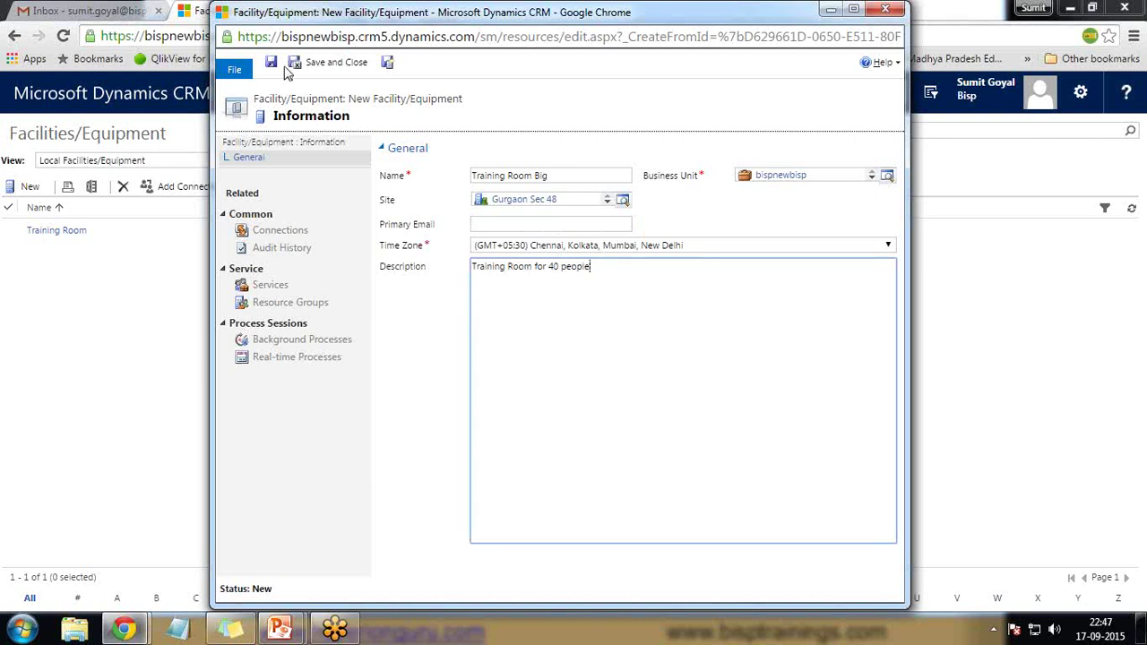
left_click(315, 69)
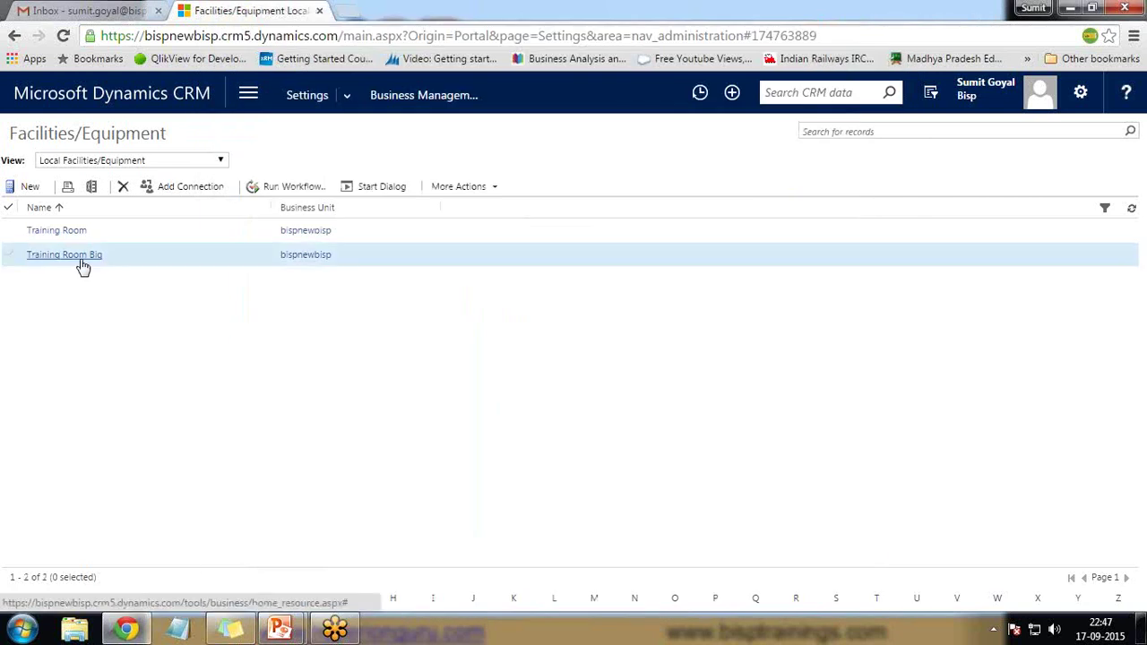
Create and save the equipment "Projector" at site Gurgaon Sec 48 with the description "Big Projector Wall Mounted"
left_click(27, 186)
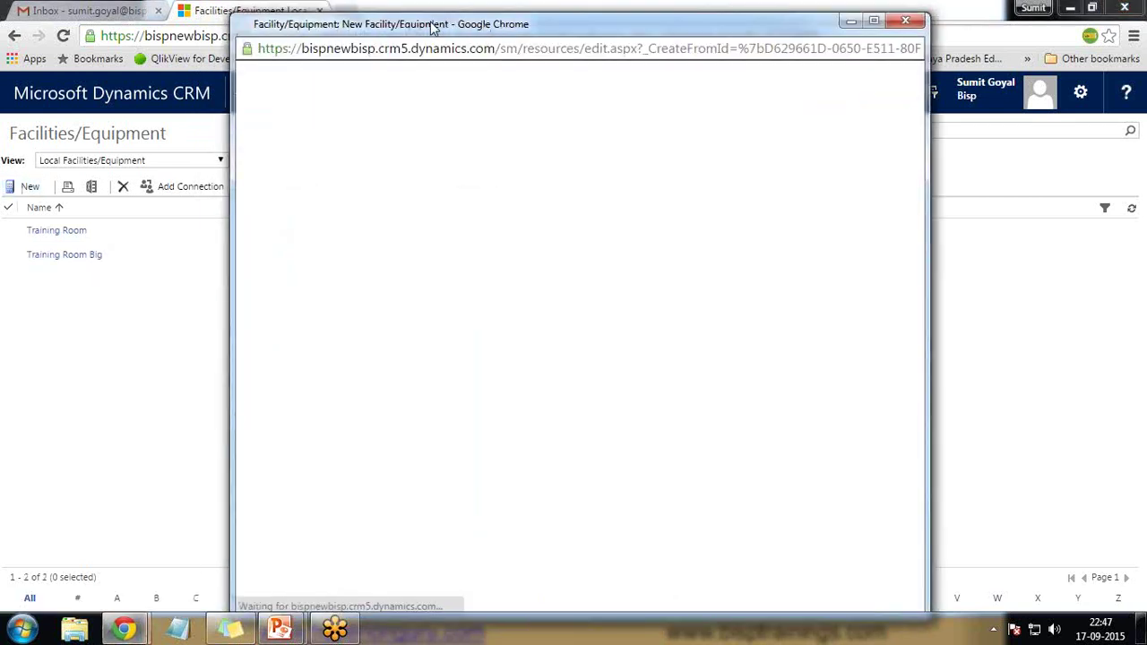
type("P")
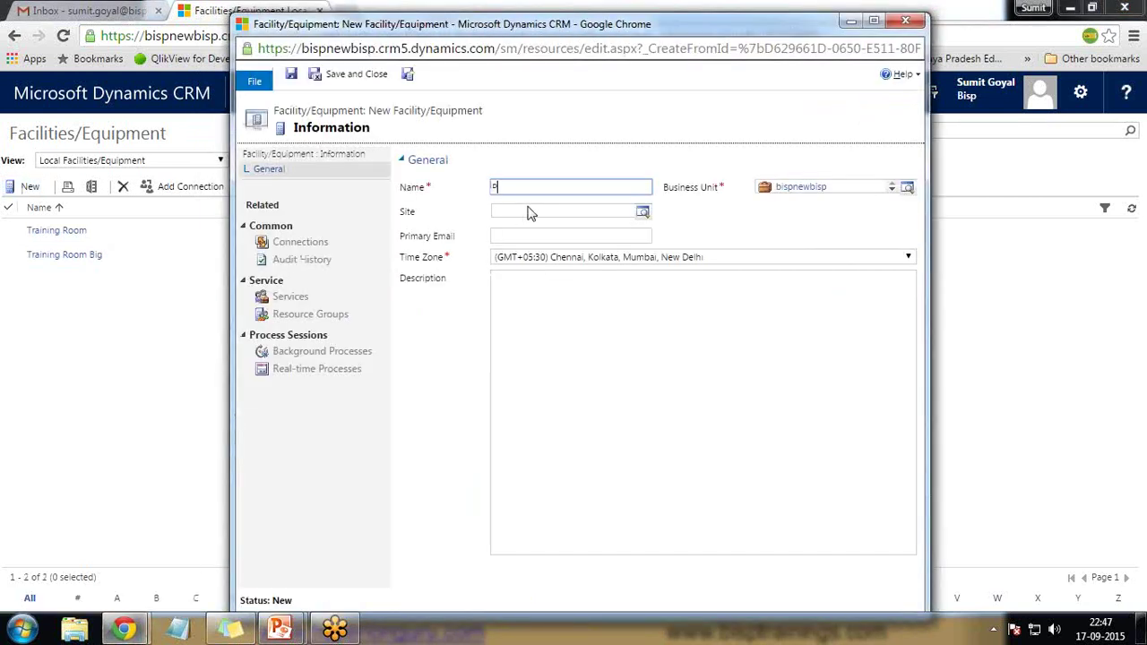
type("rojector")
left_click(529, 211)
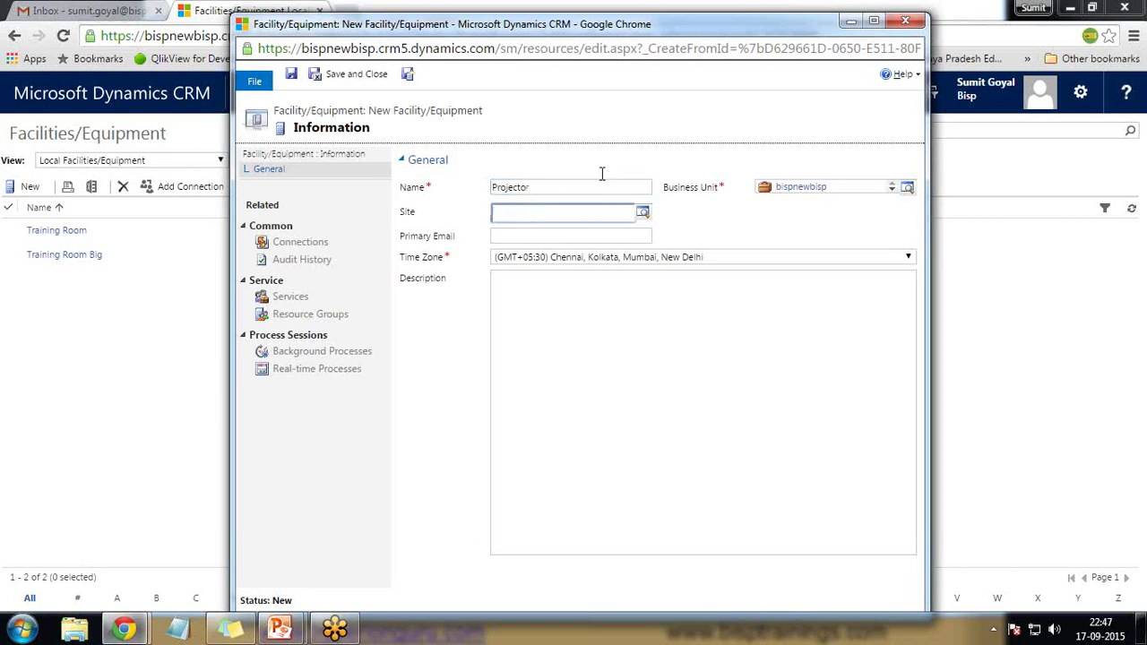
left_click(643, 211)
left_click(524, 234)
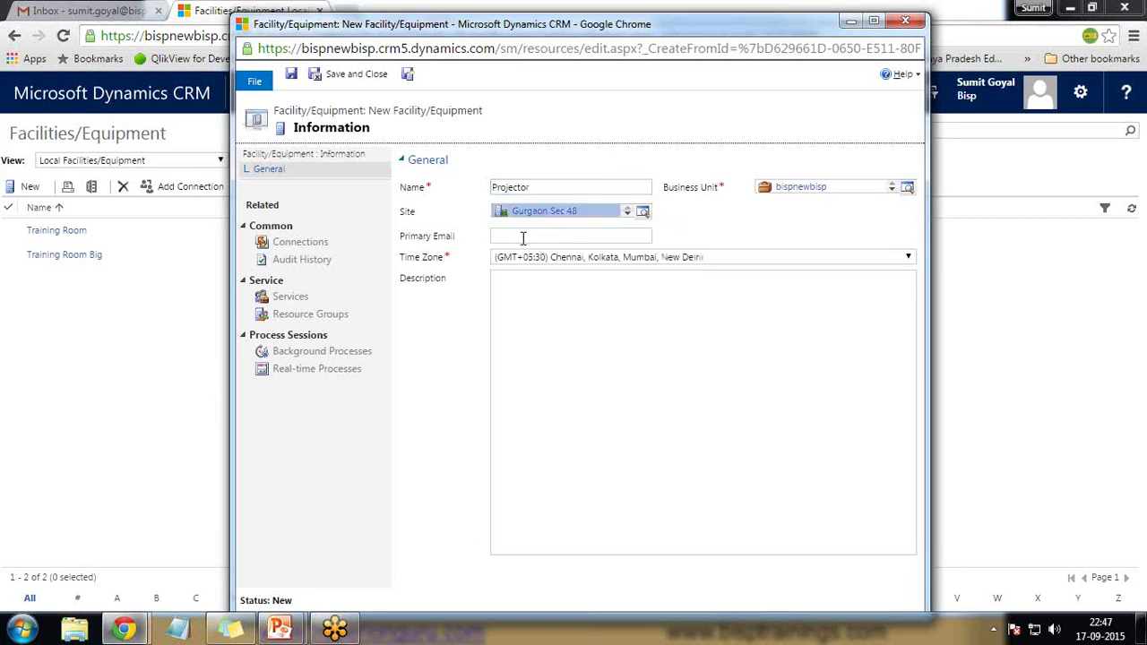
left_click(529, 286)
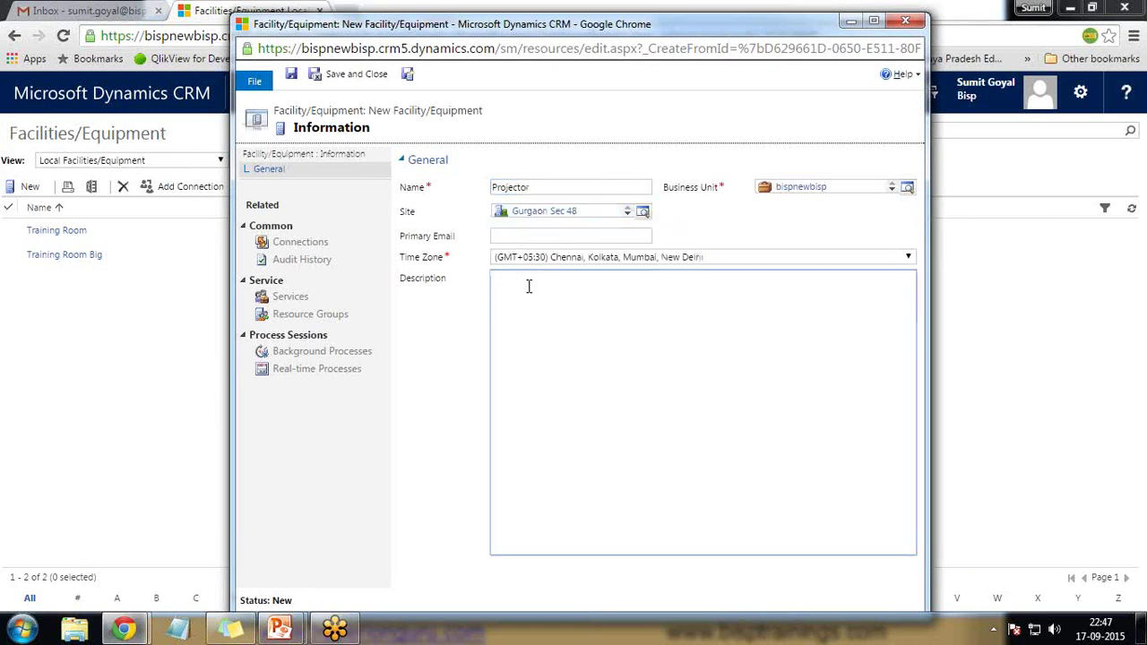
type("Big Projector Wall Mounter")
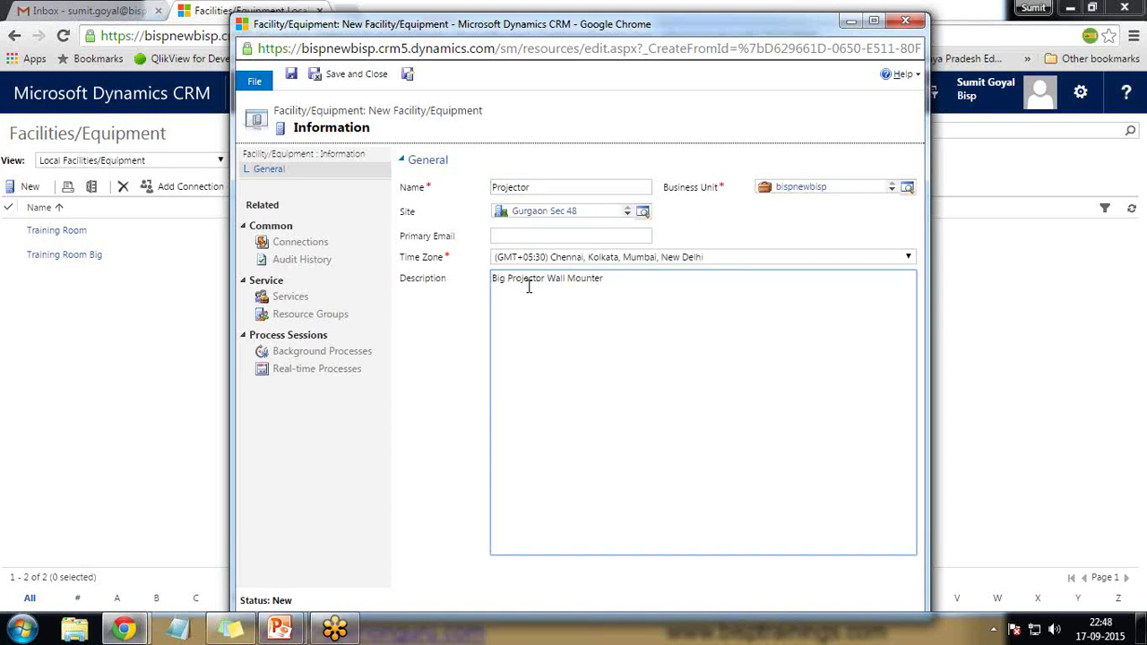
left_click(349, 74)
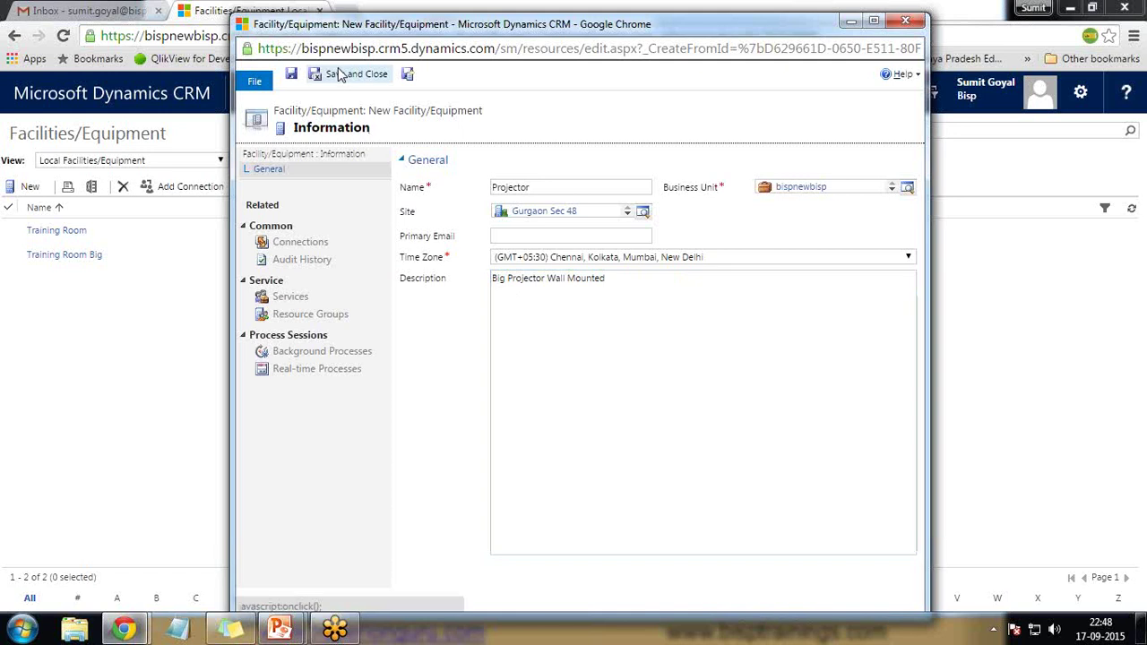
Create and save another facility/equipment record named "Training Teaching Material" at site Gurgaon Sec 48
left_click(25, 188)
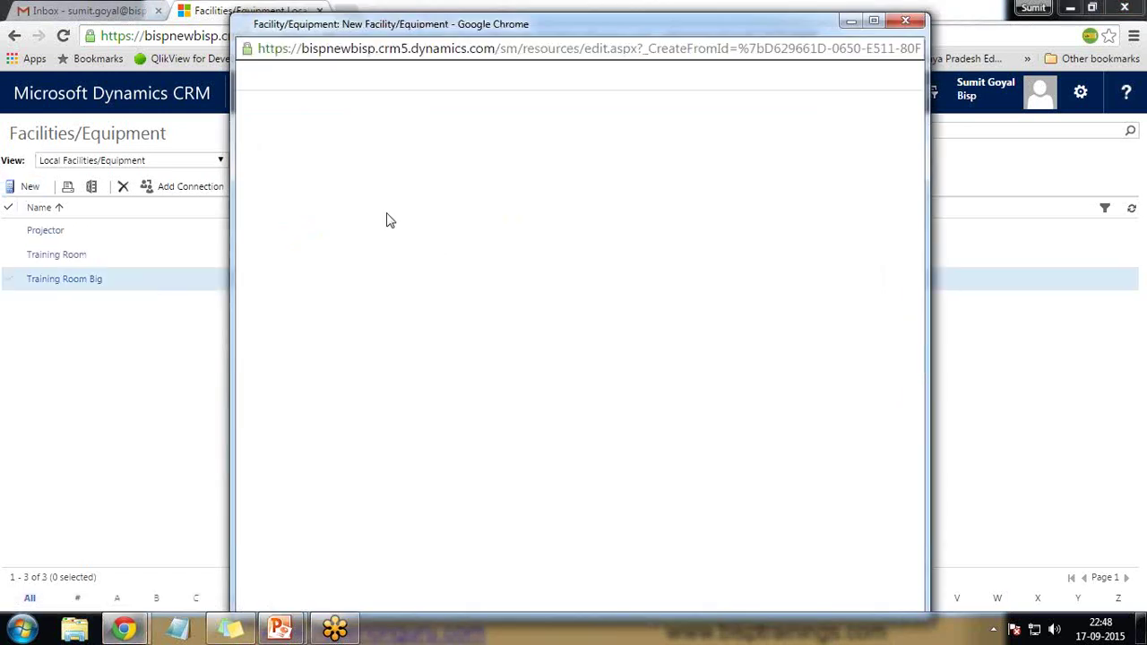
type("Tr")
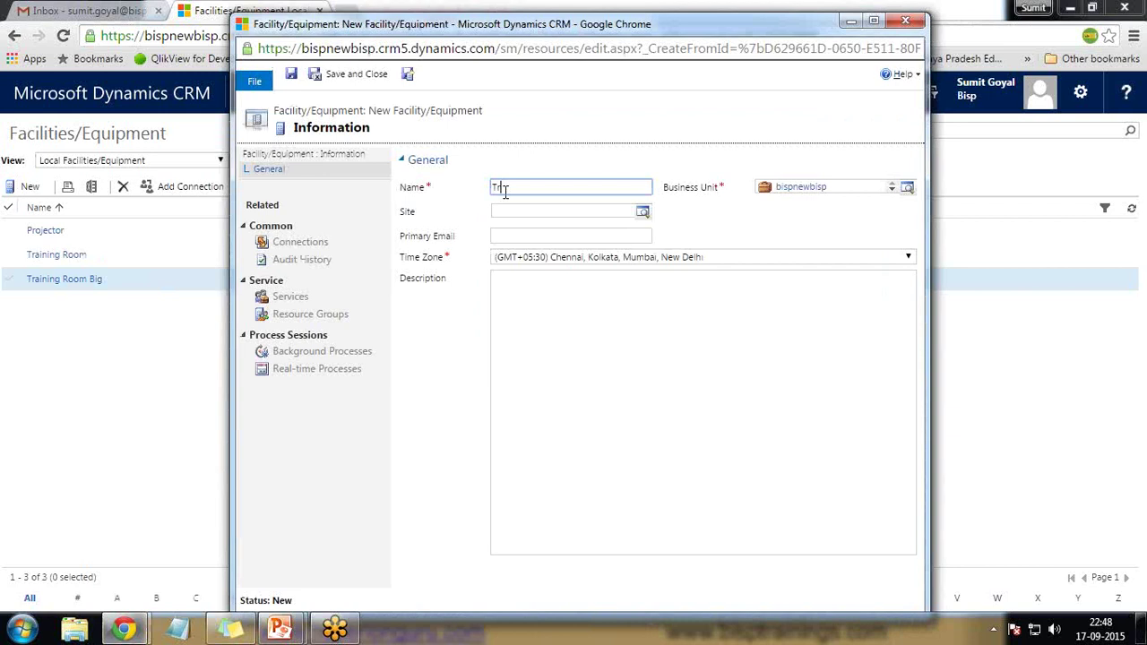
type("aining ")
type("S")
key("BackSpace")
type("Learni")
key("BackSpace")
key("BackSpace")
type("Teaching Meateria")
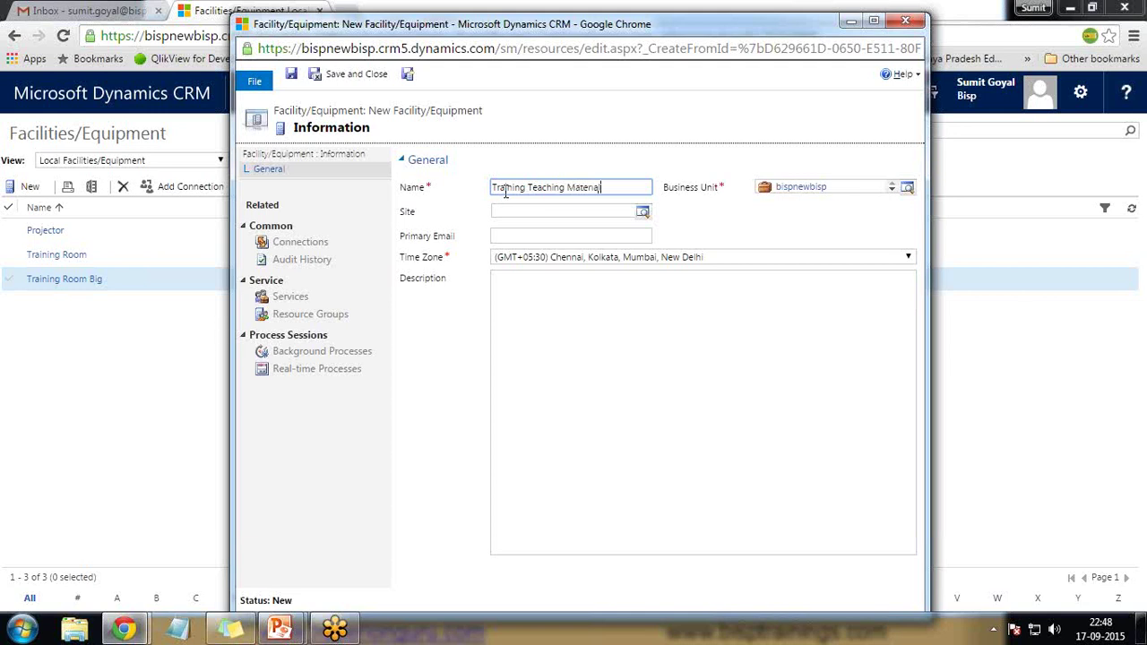
left_click(593, 213)
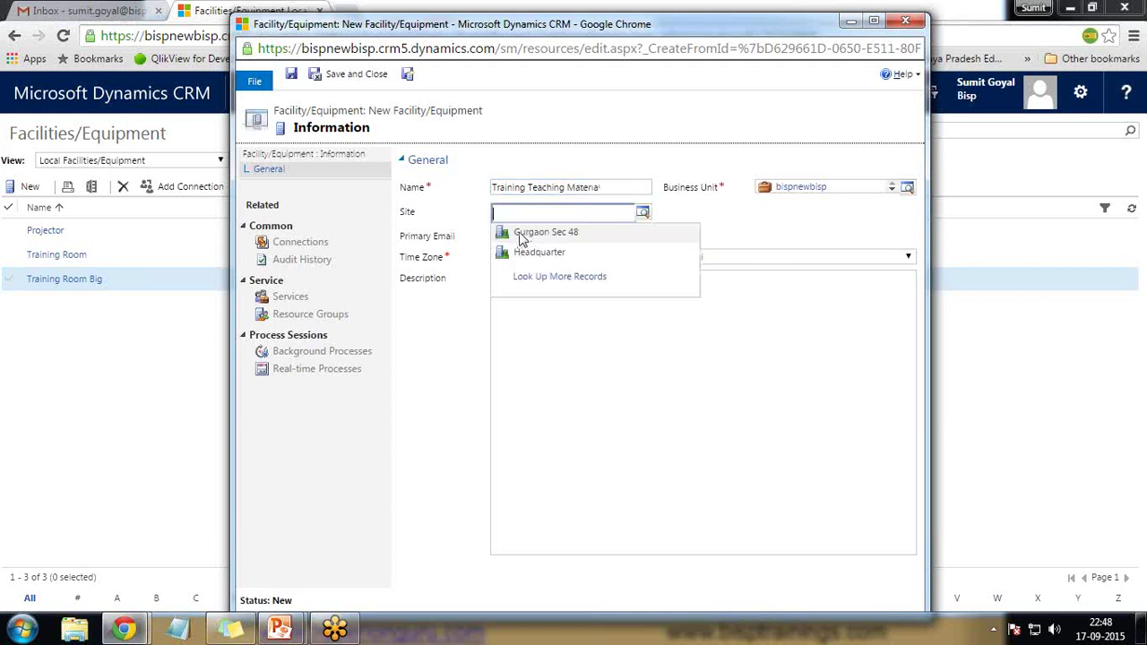
left_click(521, 234)
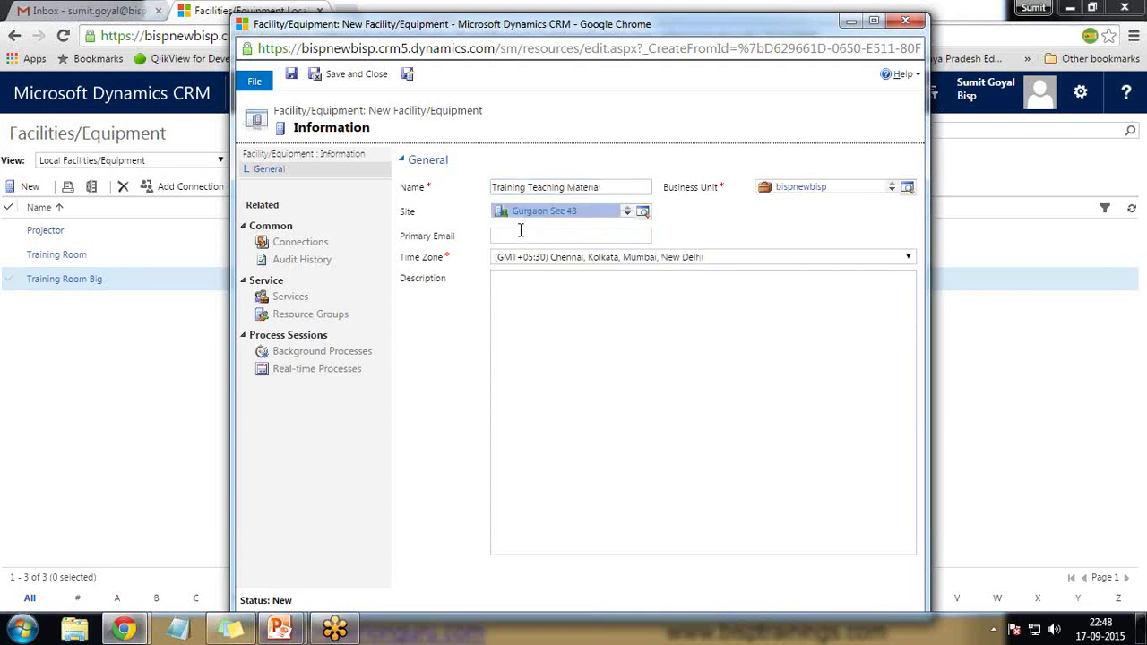
left_click(356, 75)
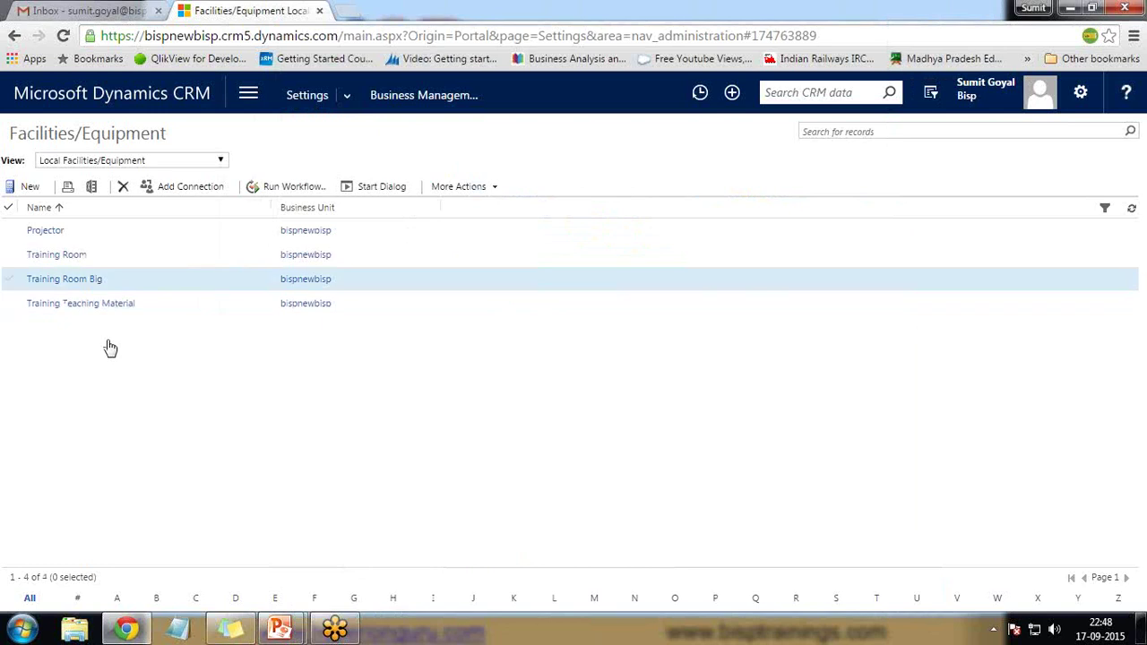
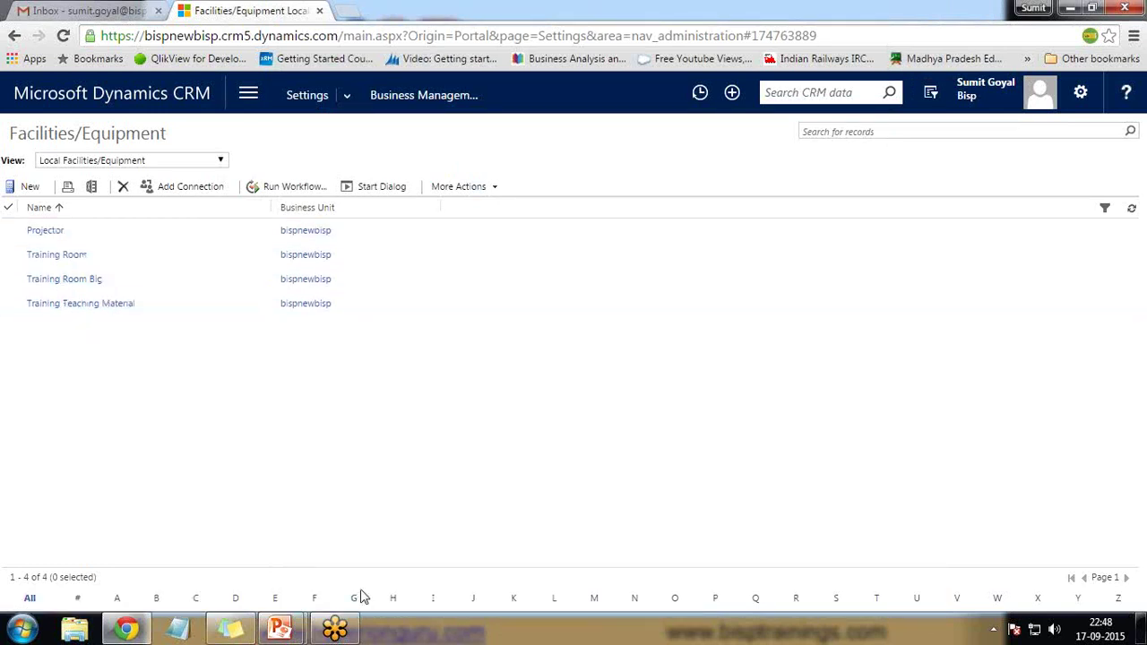
Switch to the PowerPoint slideshow and review the Resource Group entry on the Options of Service Scheduling slide
mouse_move(280, 627)
left_click(374, 562)
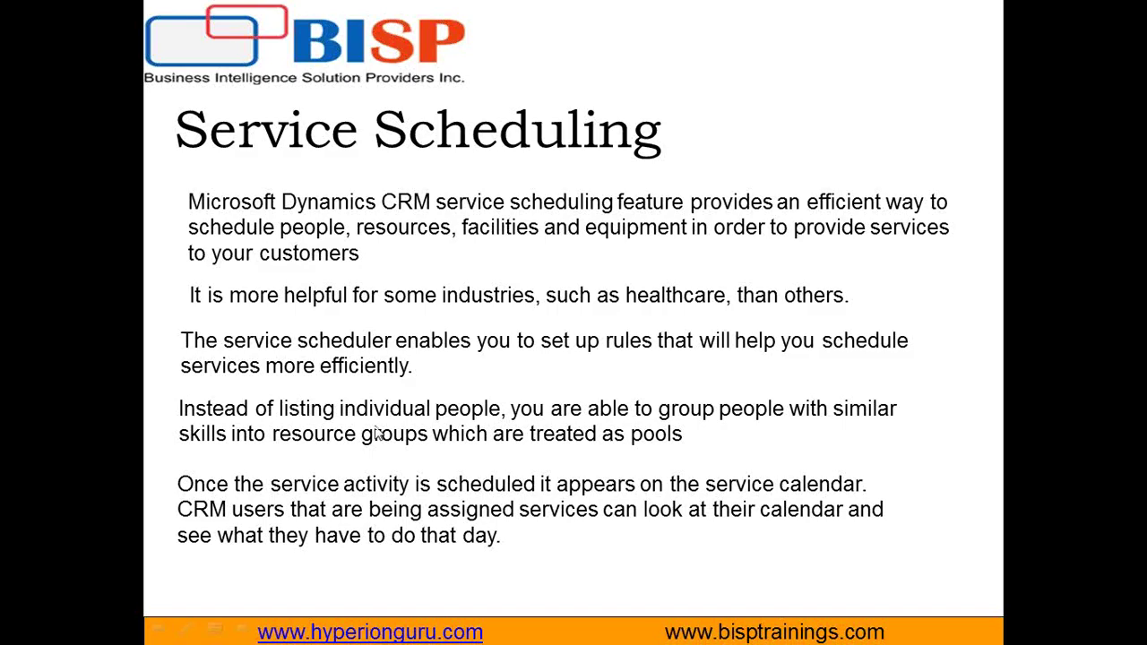
left_click(375, 432)
left_click(374, 432)
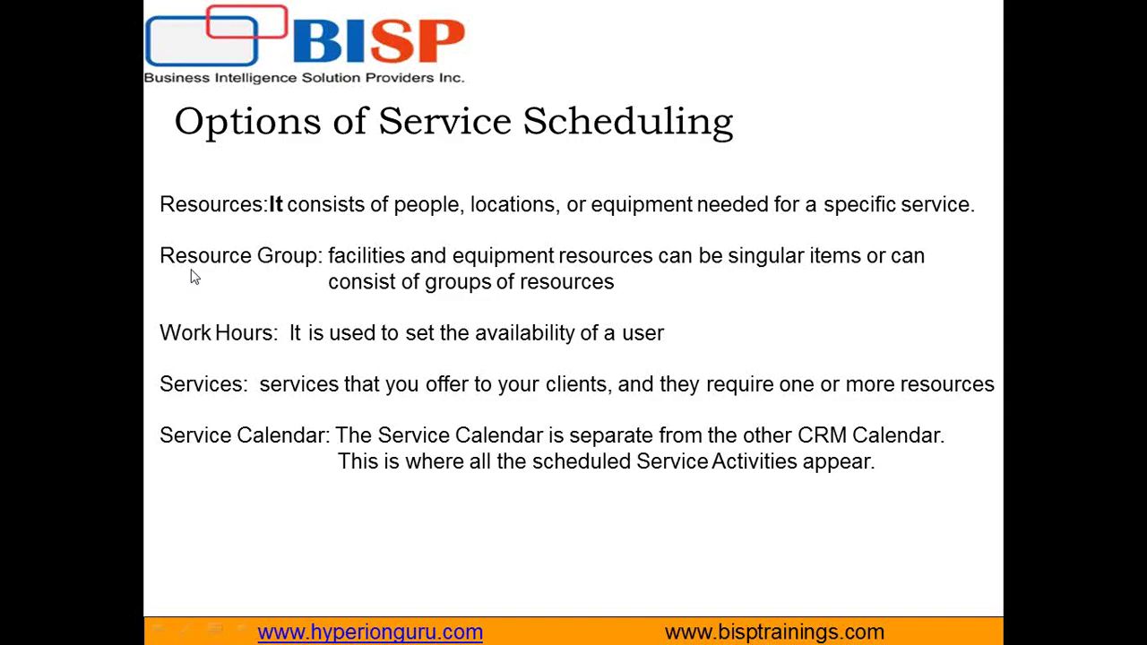
key("alt+Tab")
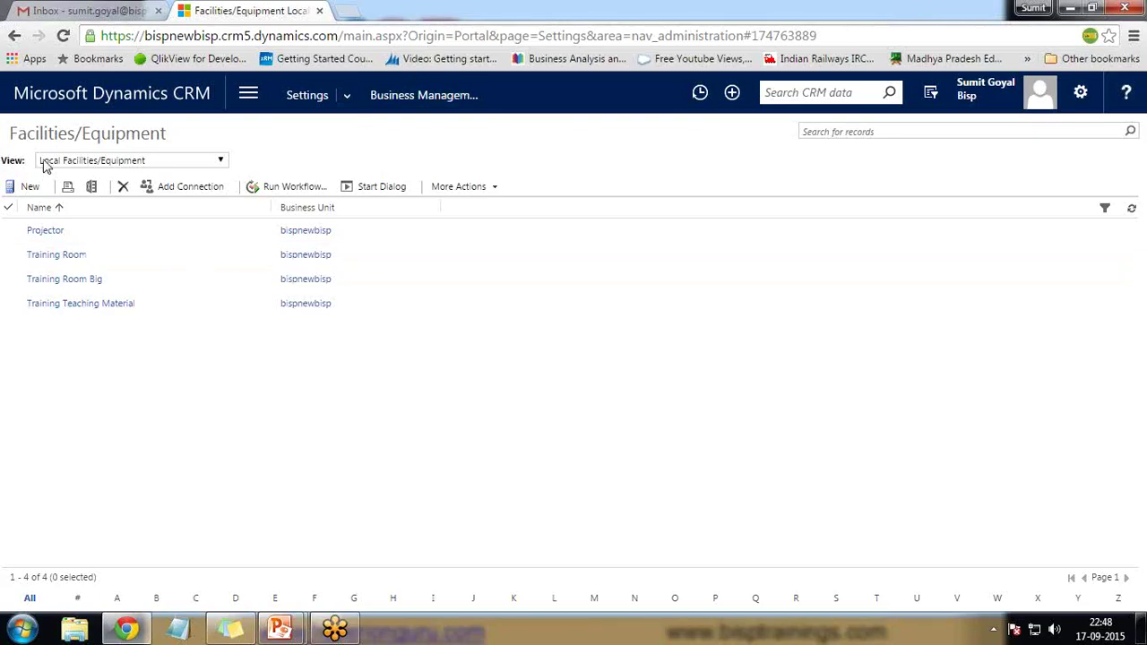
key("alt+Tab")
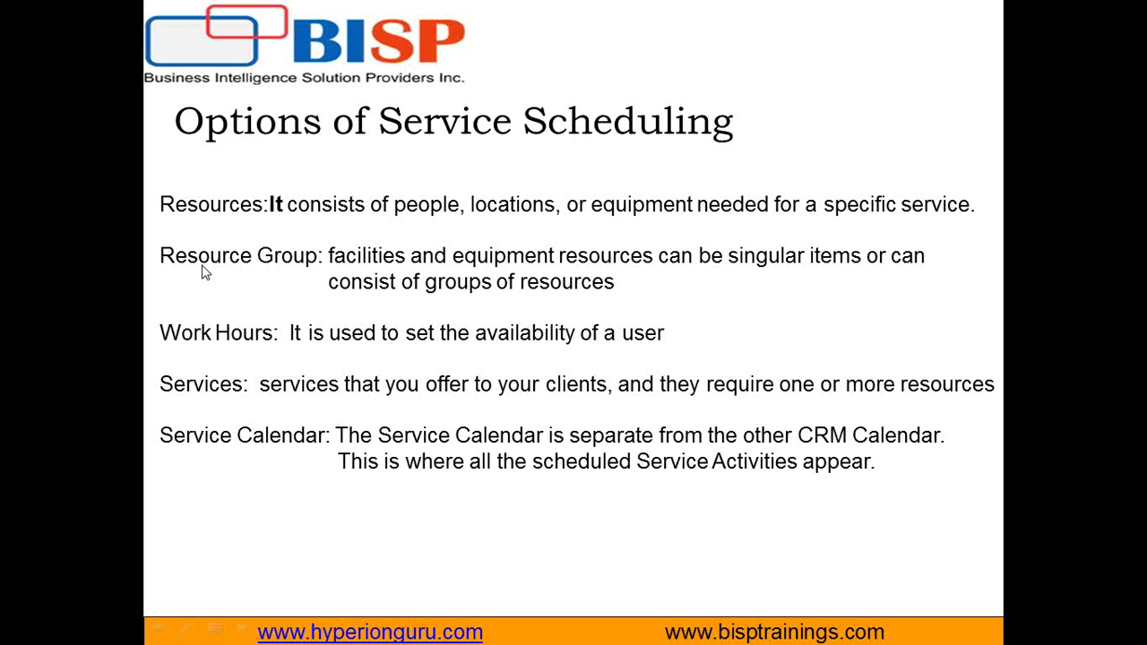
Switch back to Dynamics CRM and open the Resource Groups list from Business Management
key("alt+Tab")
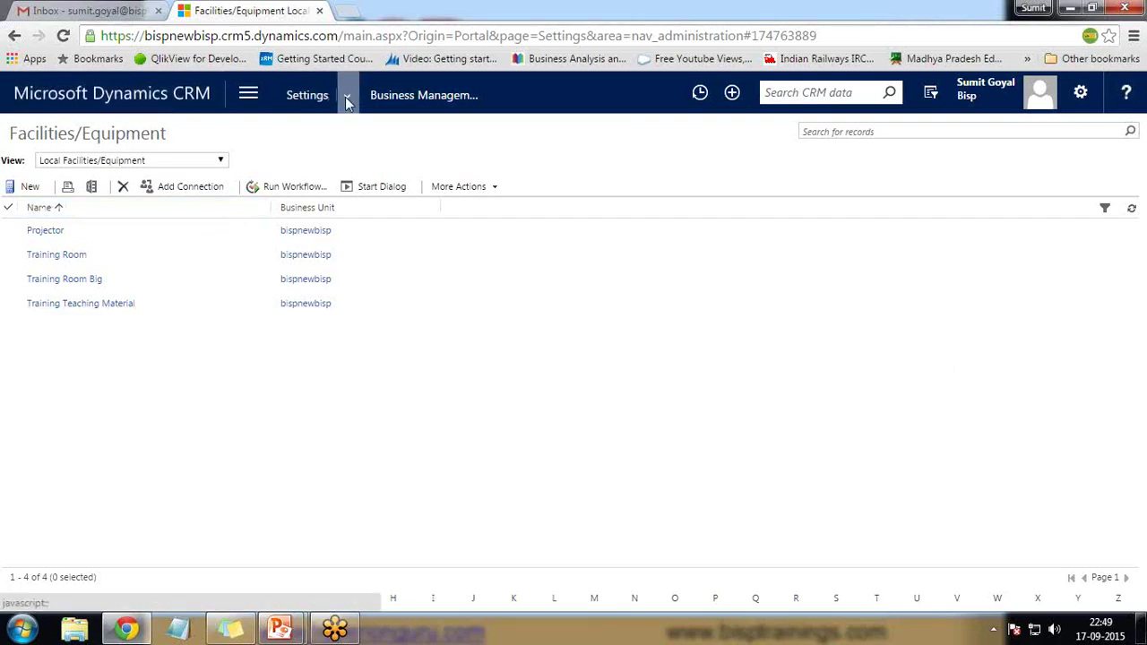
left_click(430, 97)
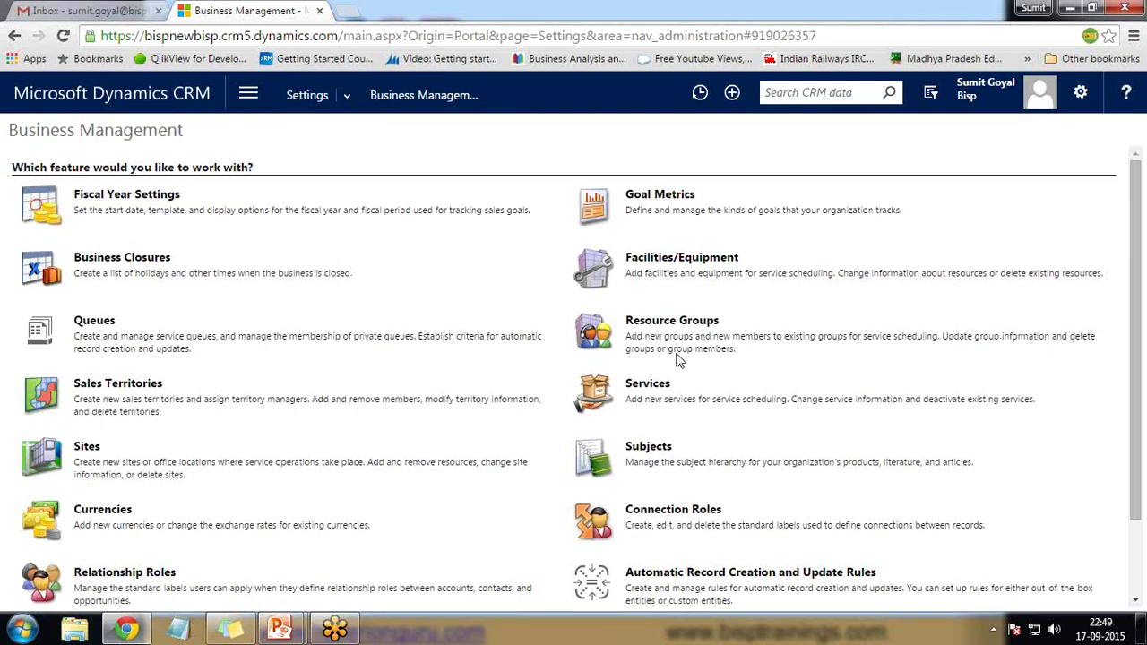
left_click(667, 320)
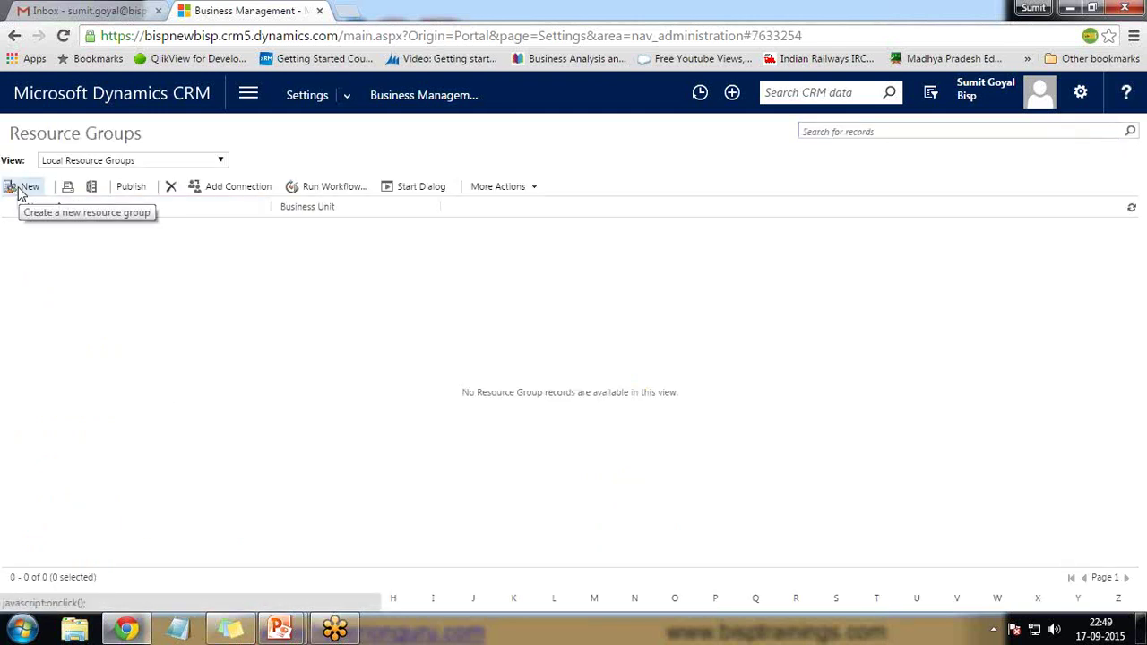
Create and save a new resource group named "Dynamic CRM Training"
left_click(20, 188)
left_click_drag(262, 32, 241, 31)
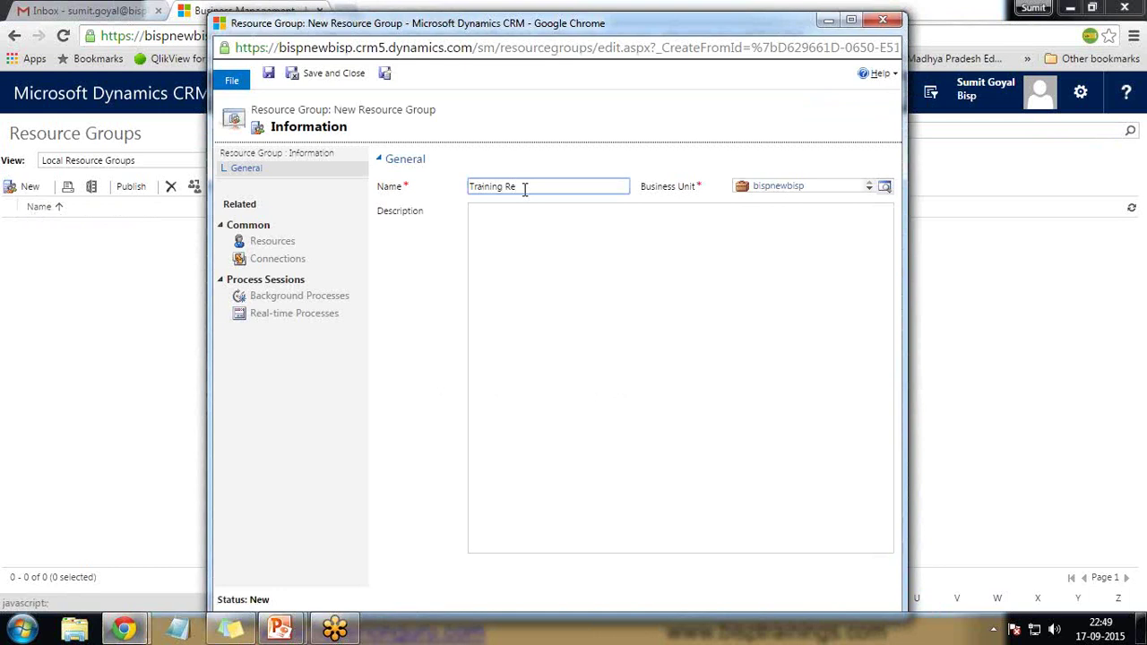
key("BackSpace")
key("BackSpace")
key("BackSpace")
key("BackSpace")
key("BackSpace")
key("BackSpace")
key("BackSpace")
key("BackSpace")
key("BackSpace")
type("Dynamic CRM Training")
left_click(515, 272)
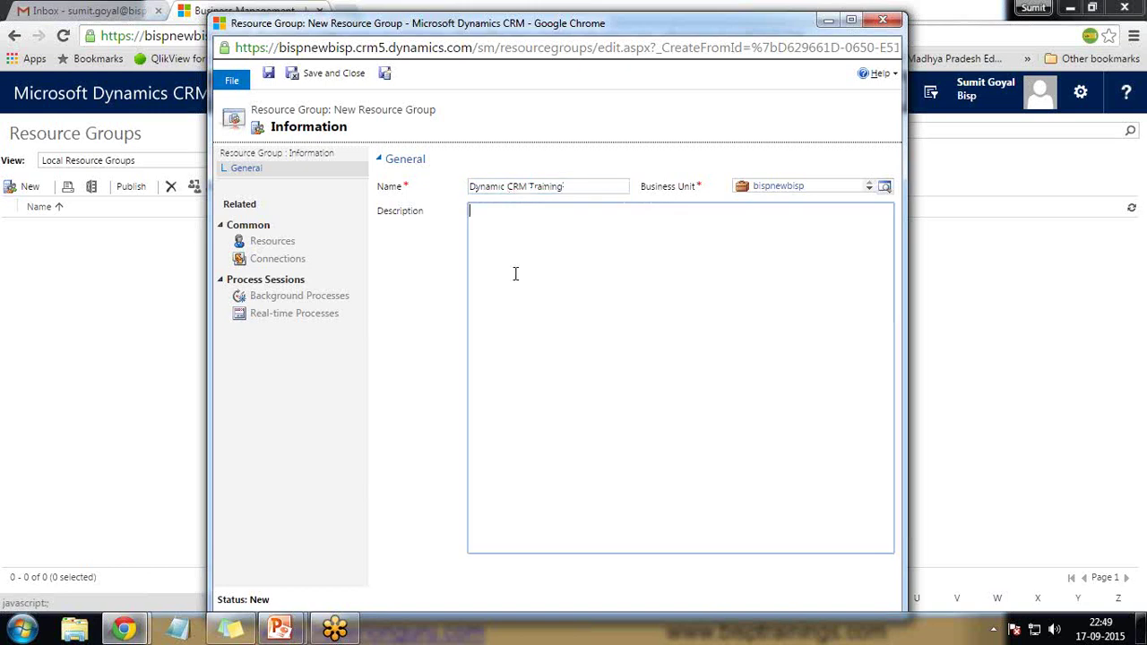
left_click(269, 74)
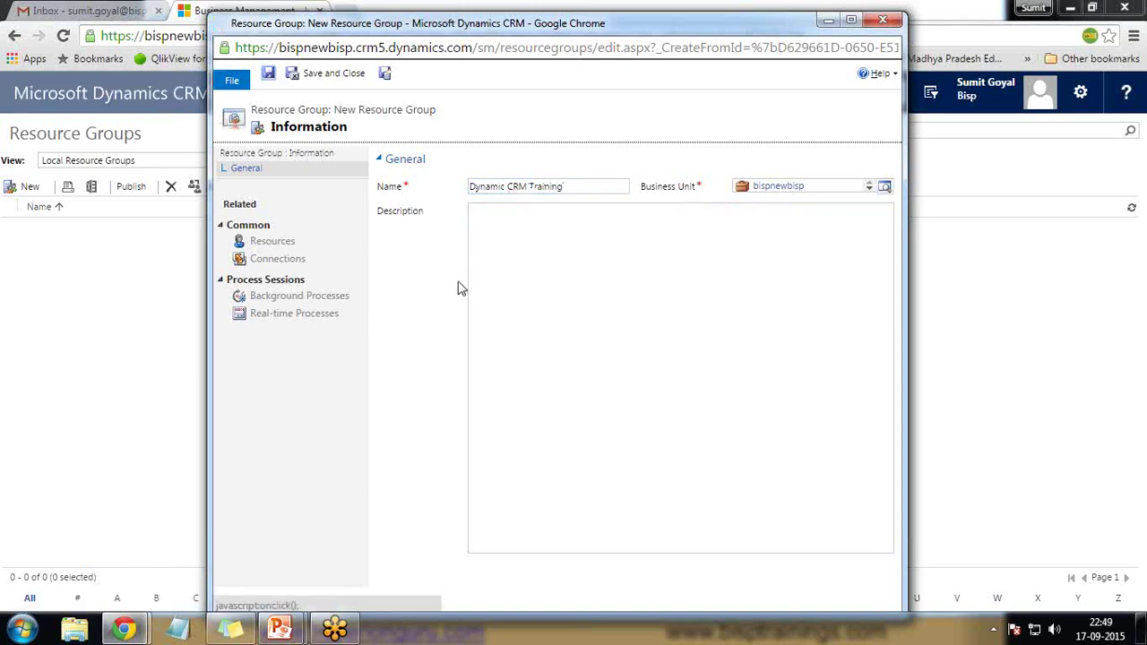
Add the facility/equipment records Training Room Big, Projector and Training Teaching Material as resources of the group, and save and close it
left_click(269, 245)
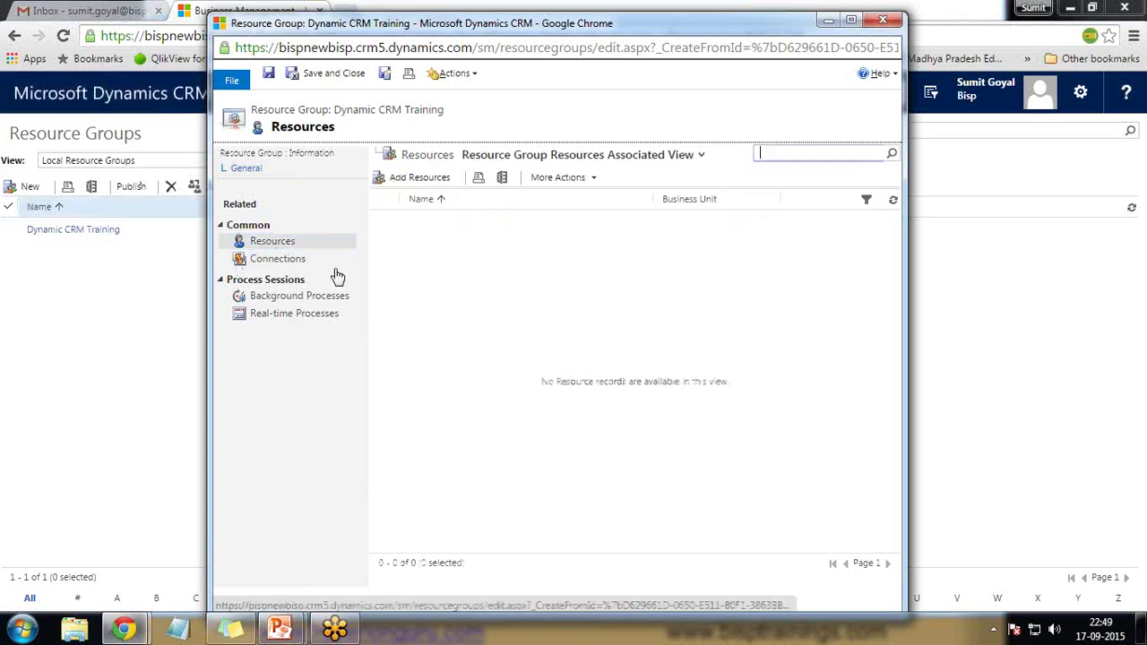
left_click(412, 179)
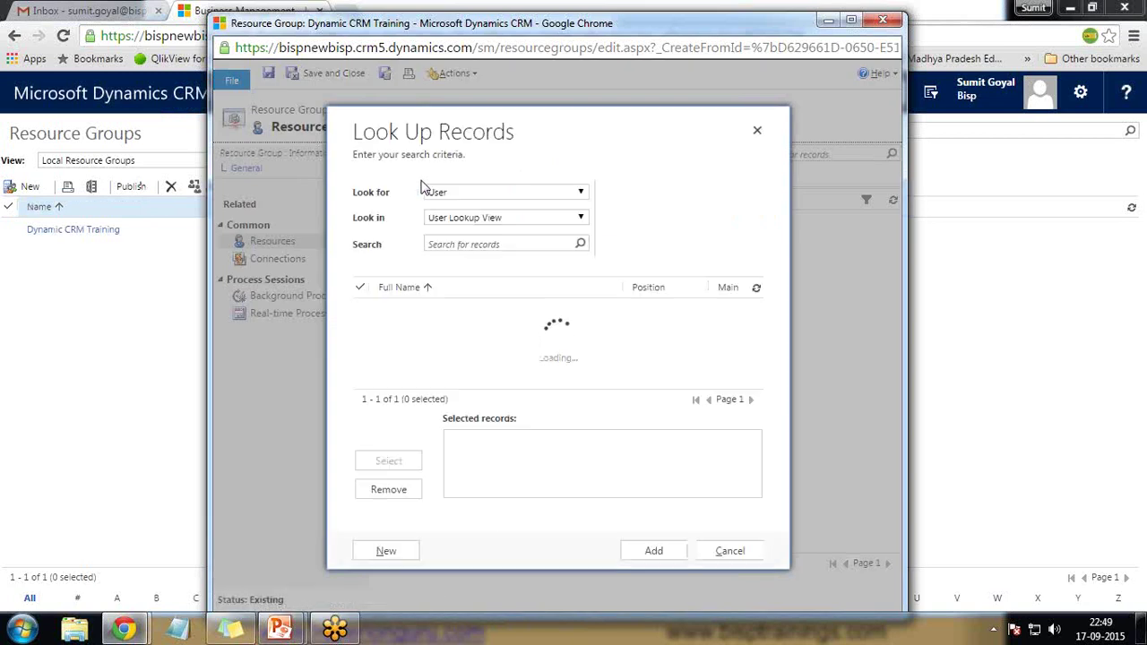
left_click(581, 192)
left_click(538, 193)
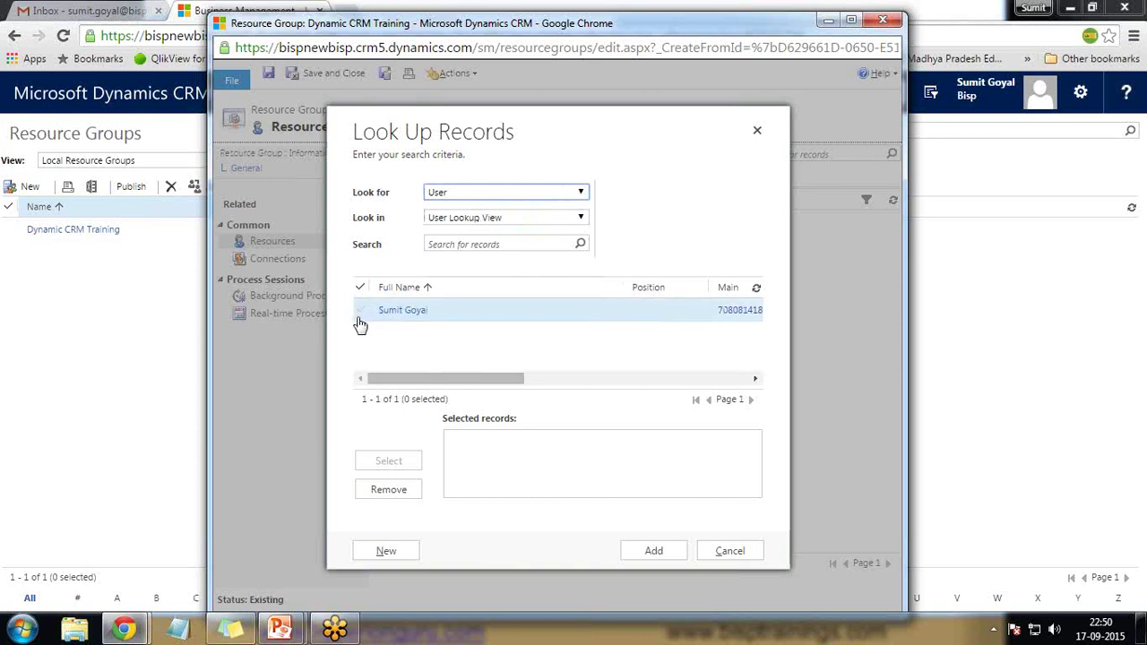
left_click(507, 193)
left_click(468, 209)
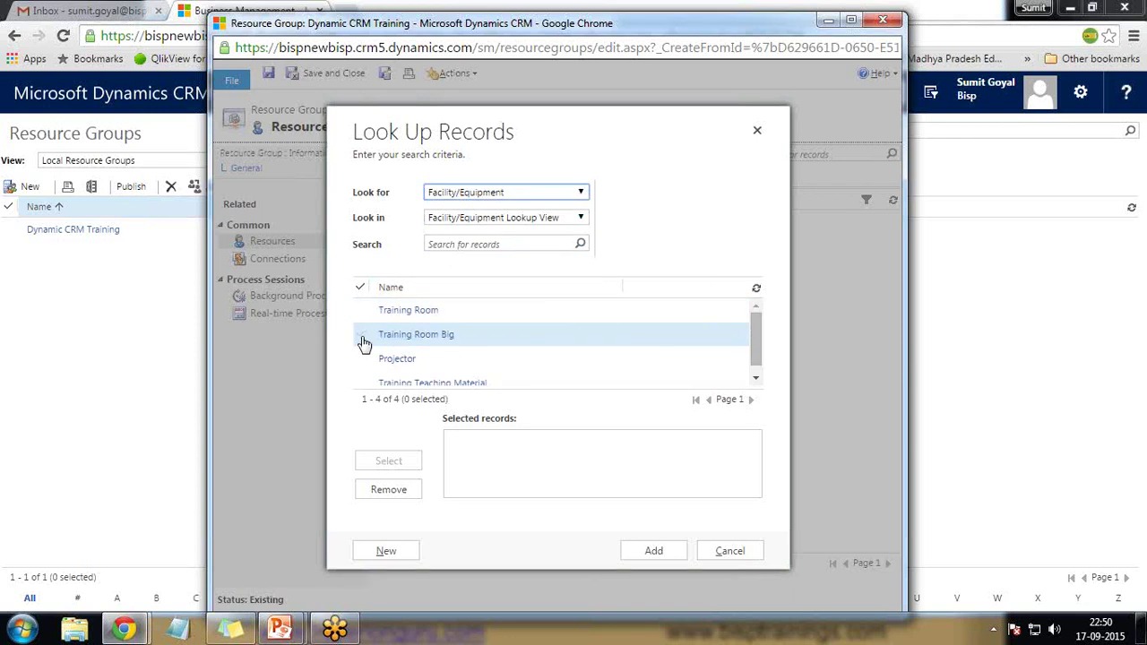
left_click(361, 338)
left_click(360, 360)
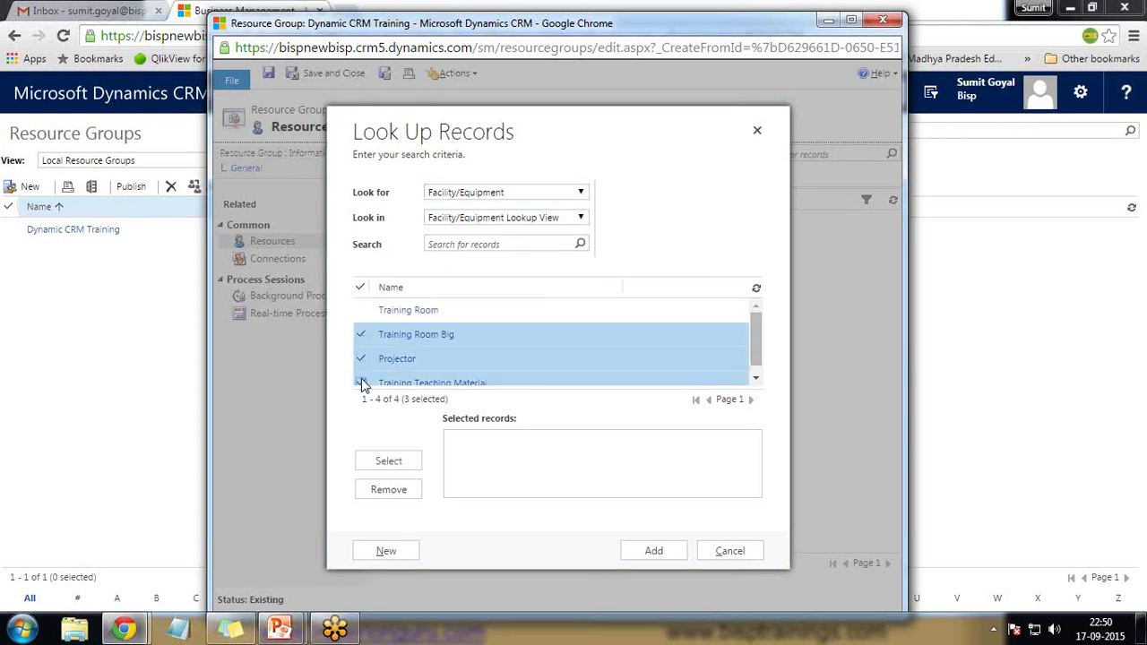
left_click(363, 381)
left_click(388, 464)
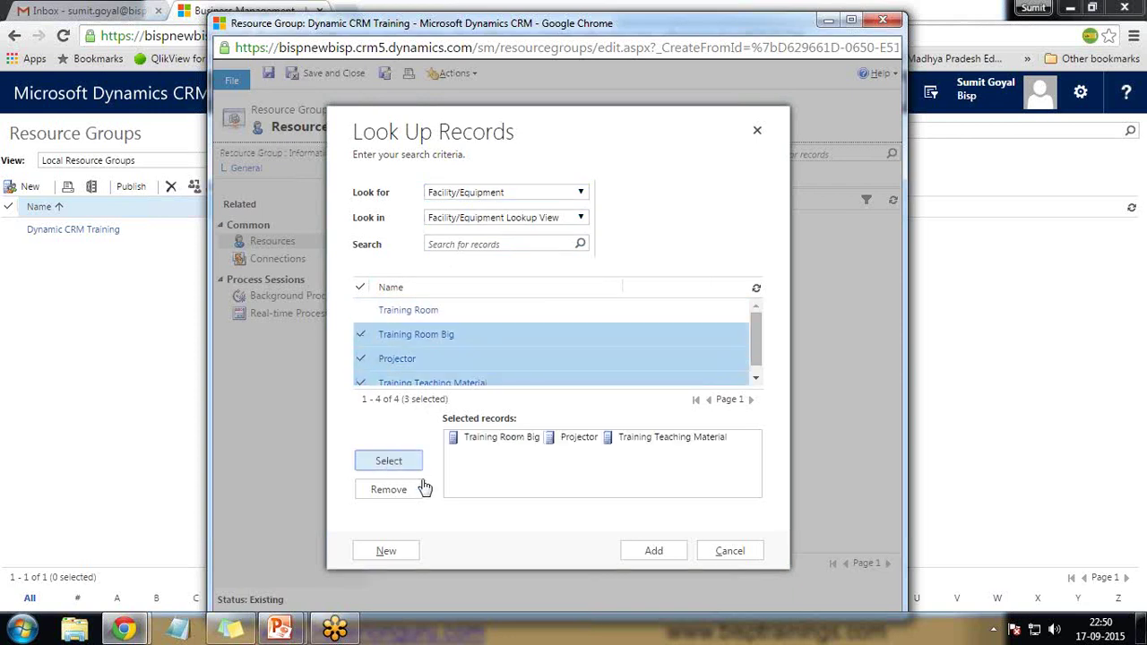
left_click(653, 551)
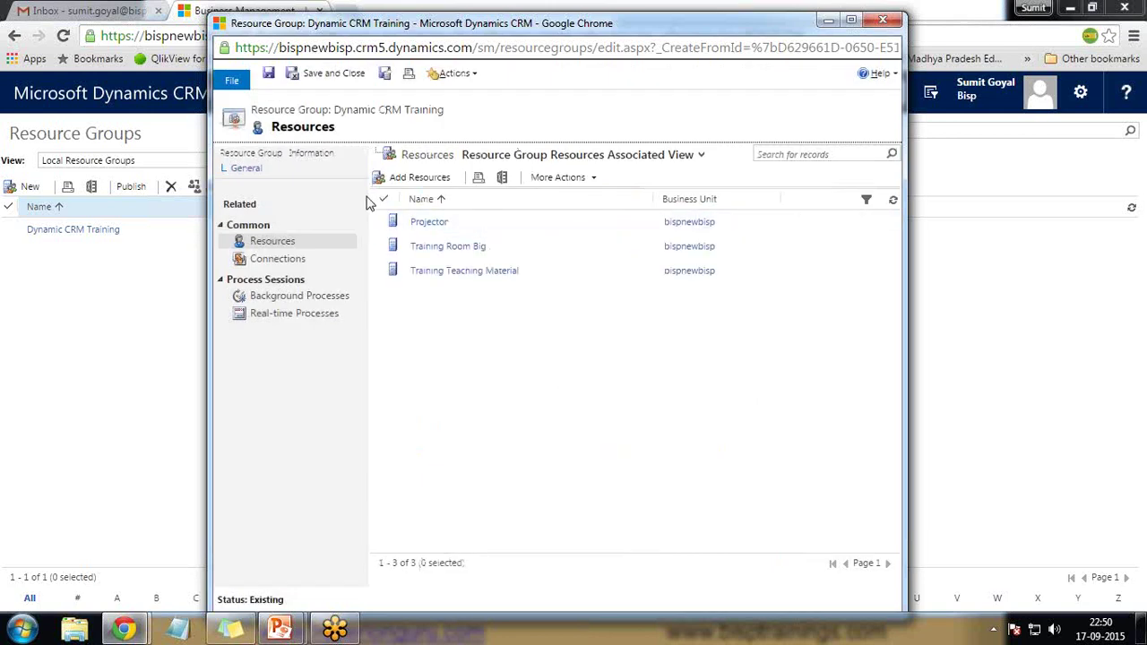
left_click(328, 76)
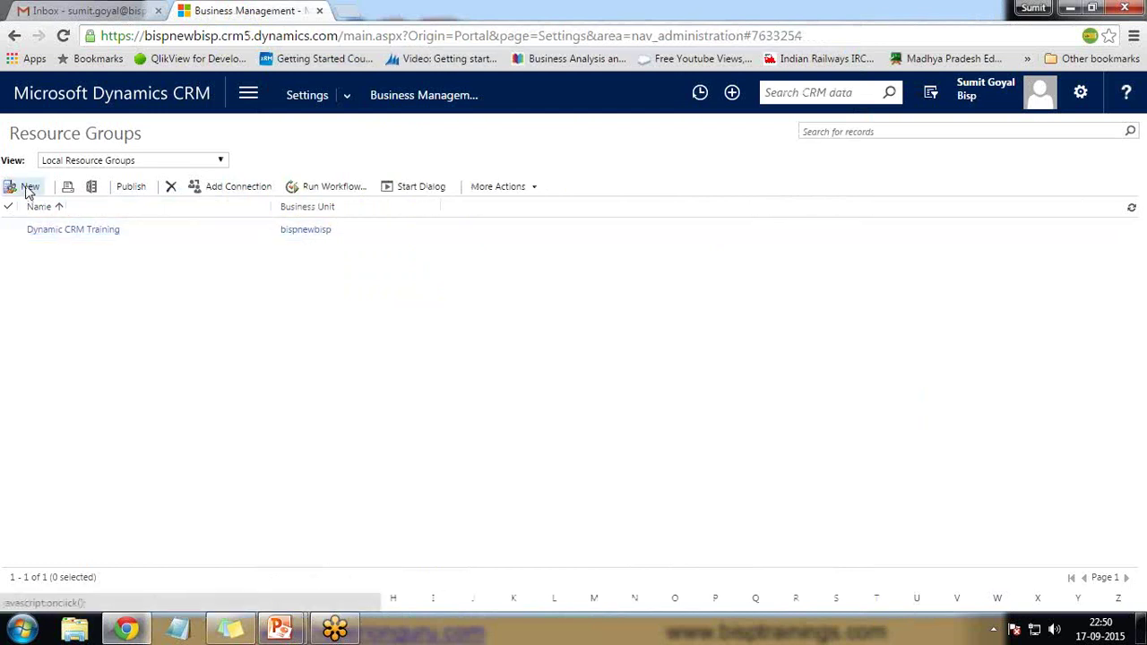
Switch to the PowerPoint slideshow to review the Work Hours entry on the Options of Service Scheduling slide, and return to Dynamics CRM
mouse_move(279, 629)
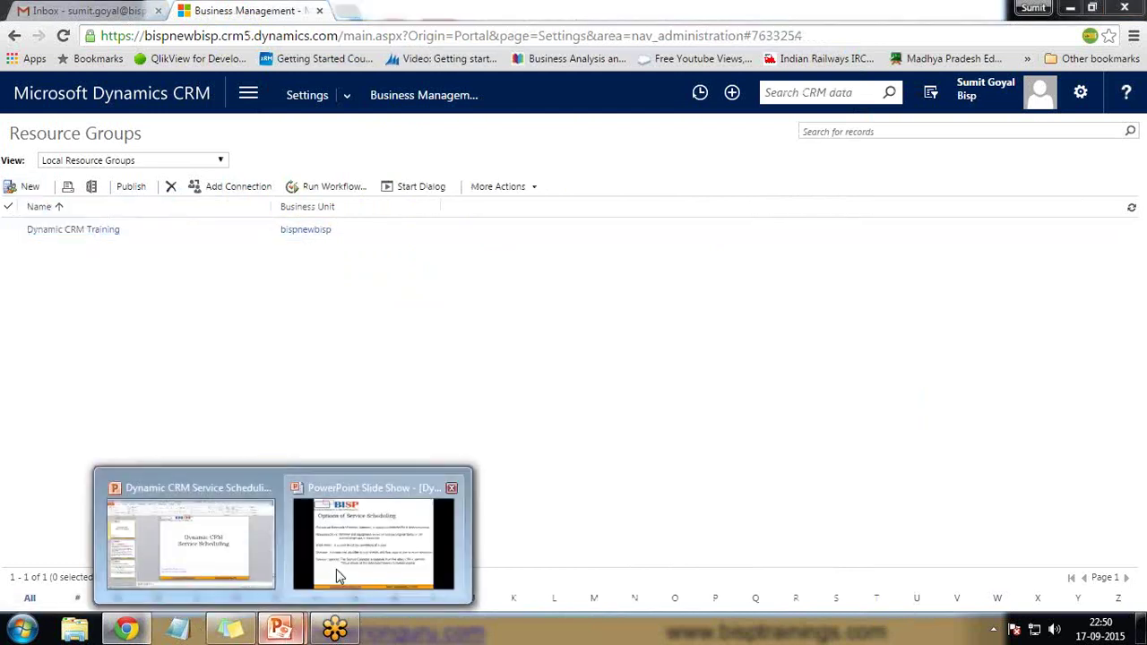
left_click(336, 569)
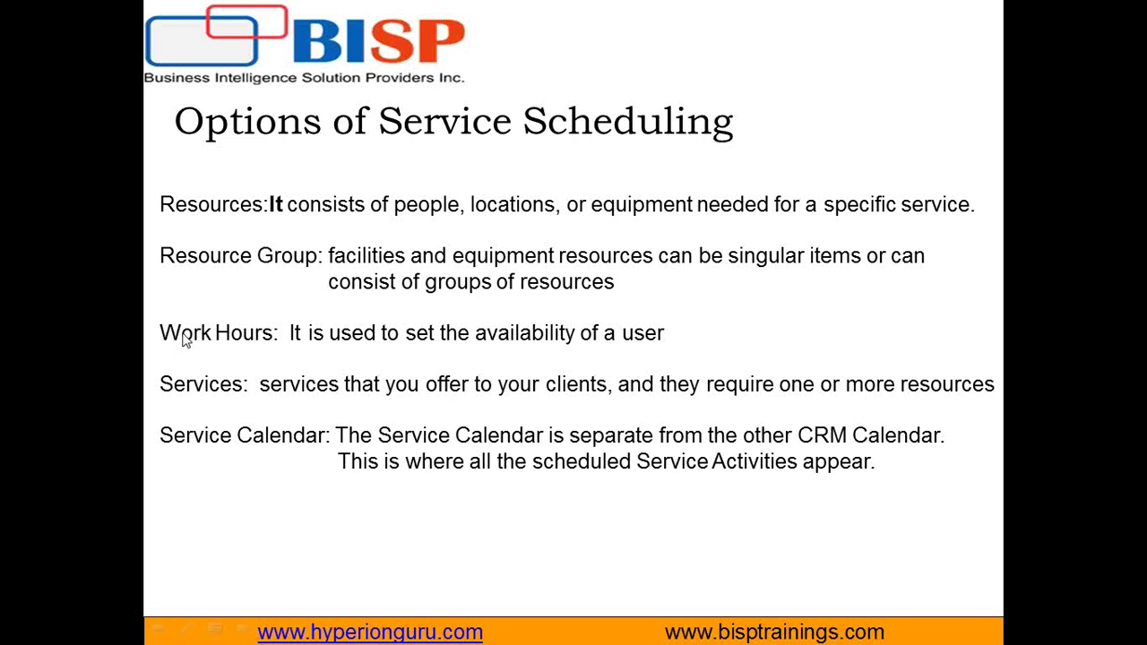
key("alt+Tab")
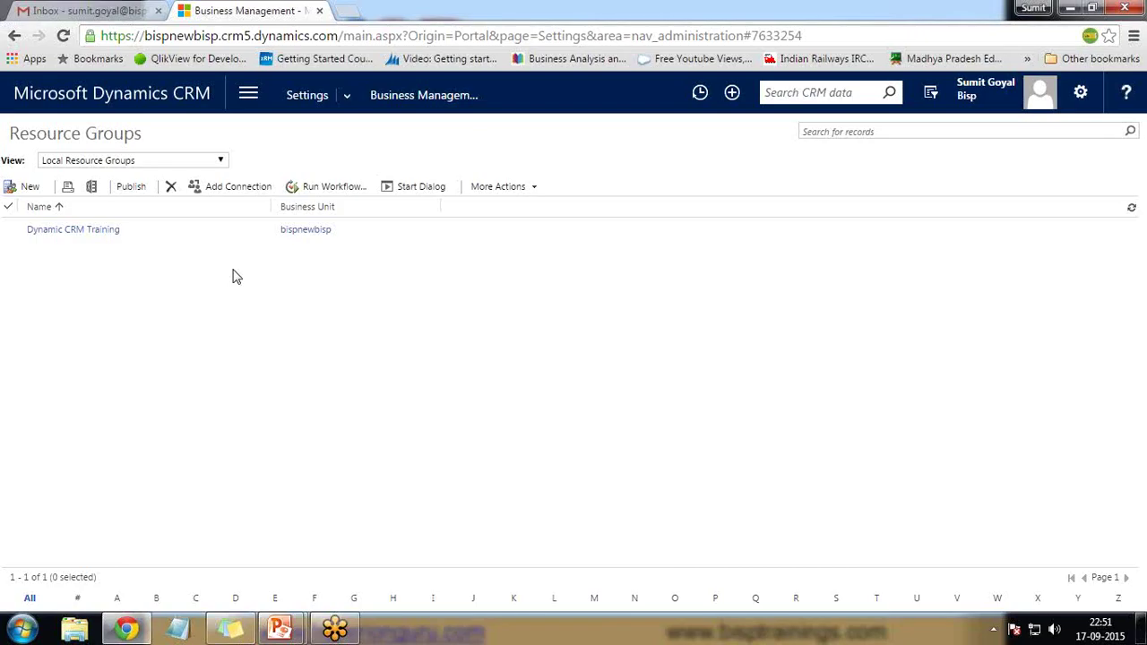
Open the enabled user's record from the Security settings and display its Work Hours calendar
left_click(248, 93)
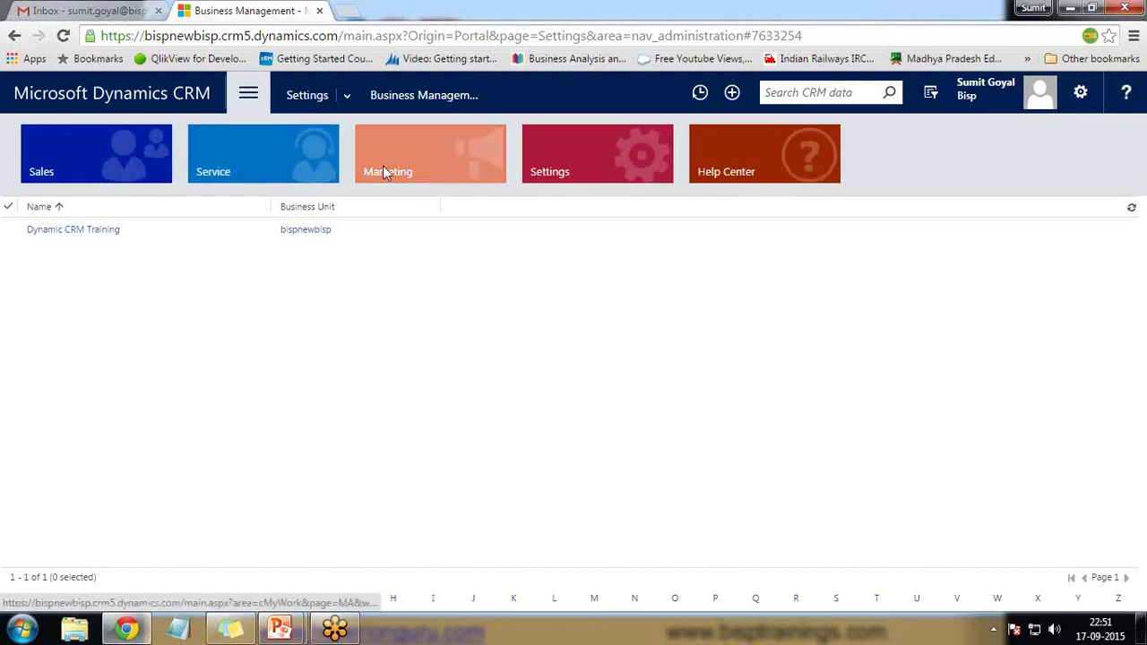
left_click(574, 164)
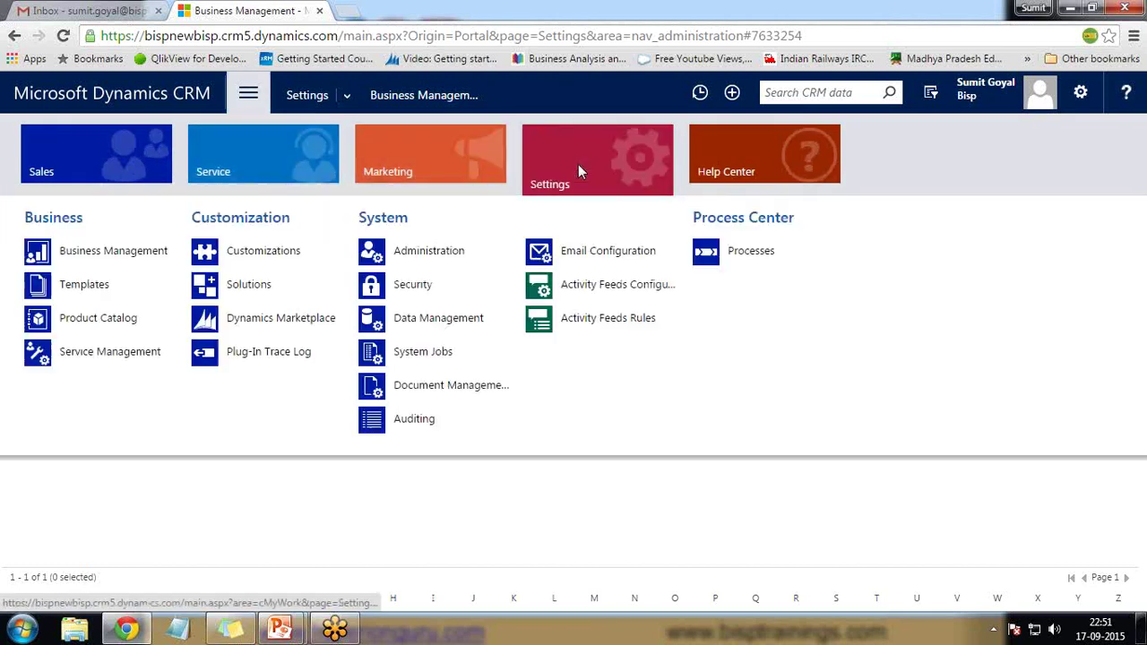
left_click(404, 285)
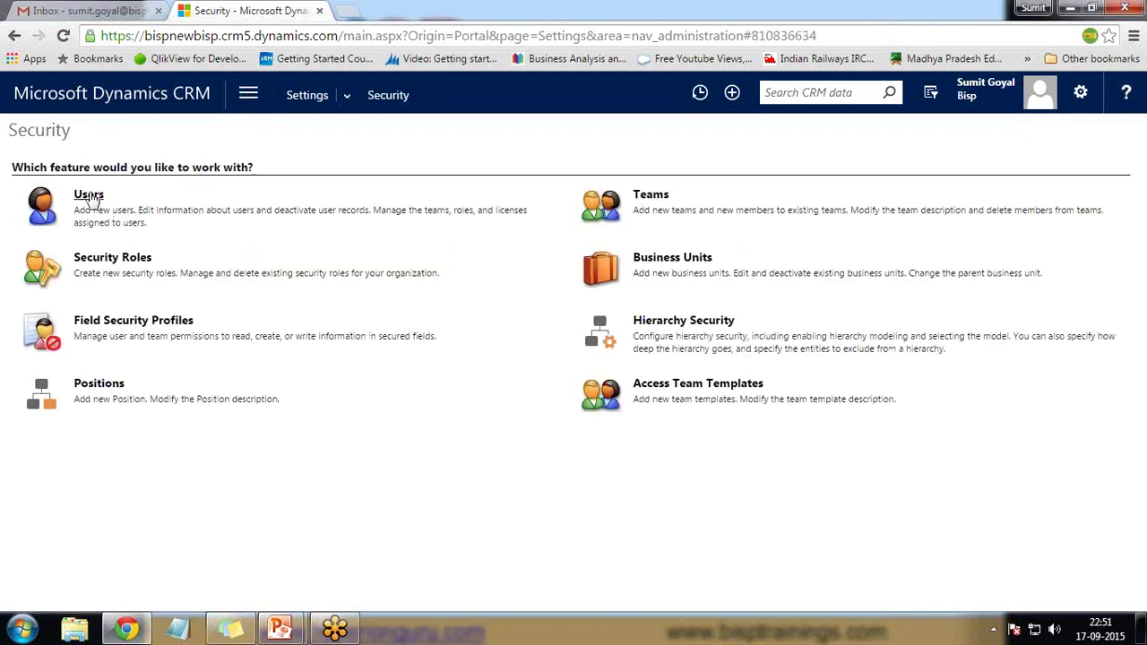
left_click(90, 195)
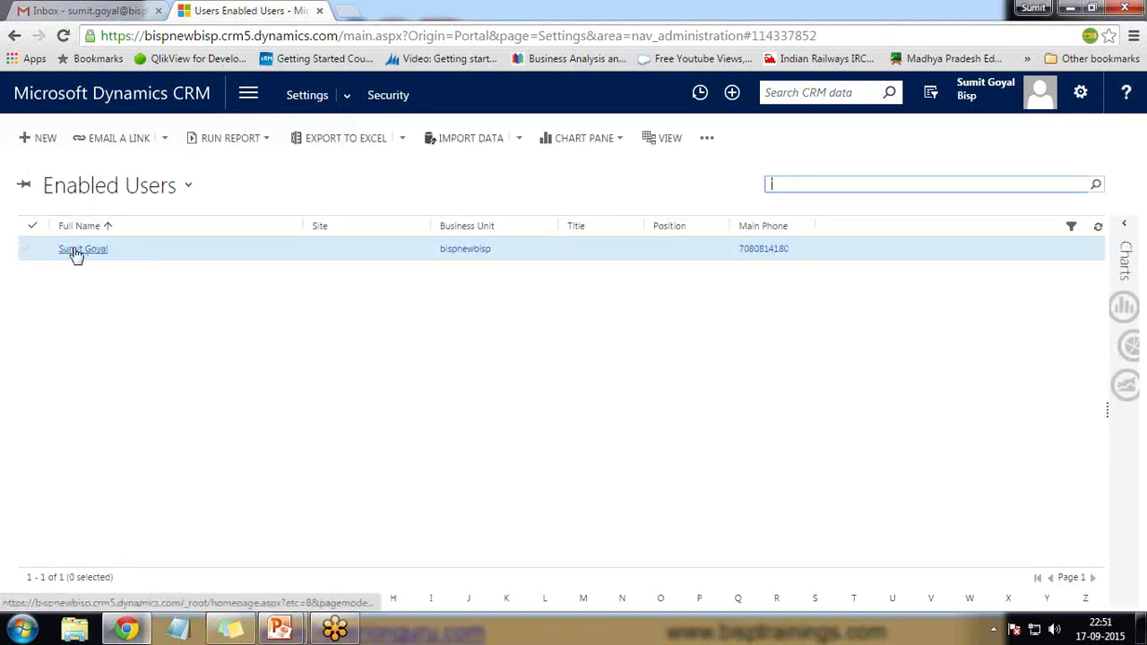
left_click(76, 253)
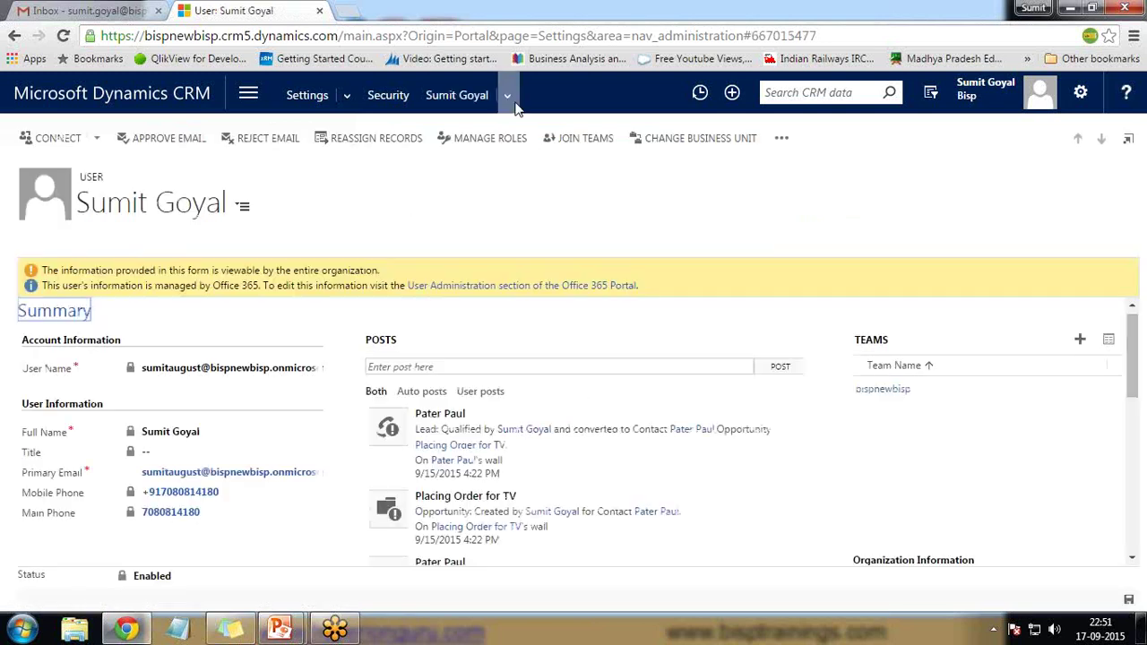
left_click(507, 95)
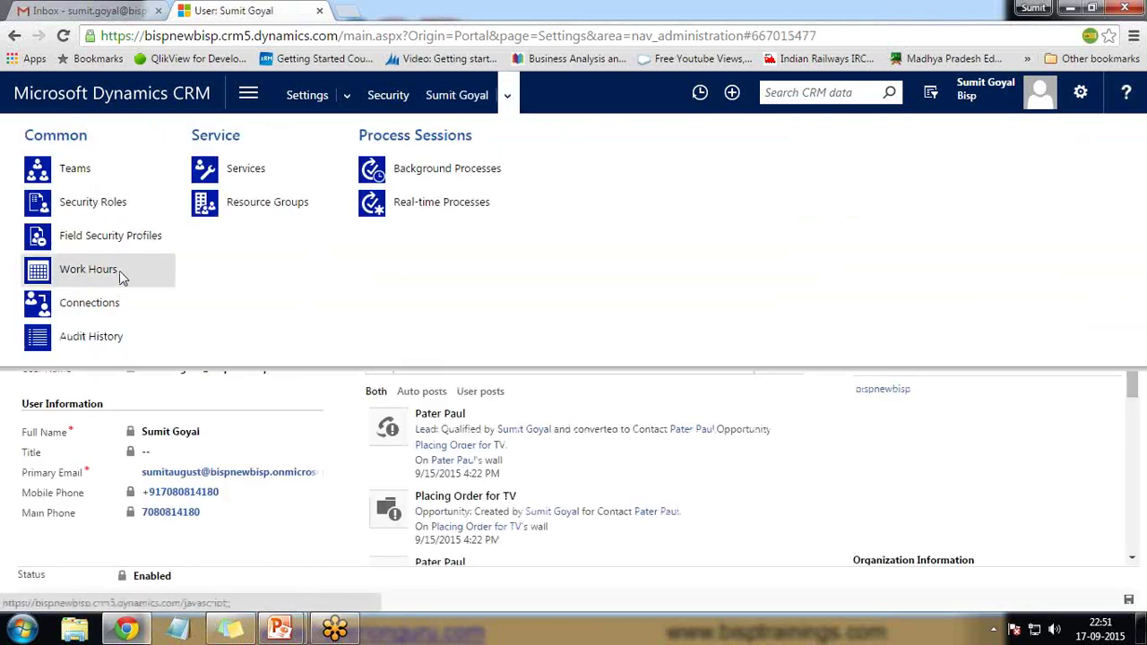
left_click(87, 271)
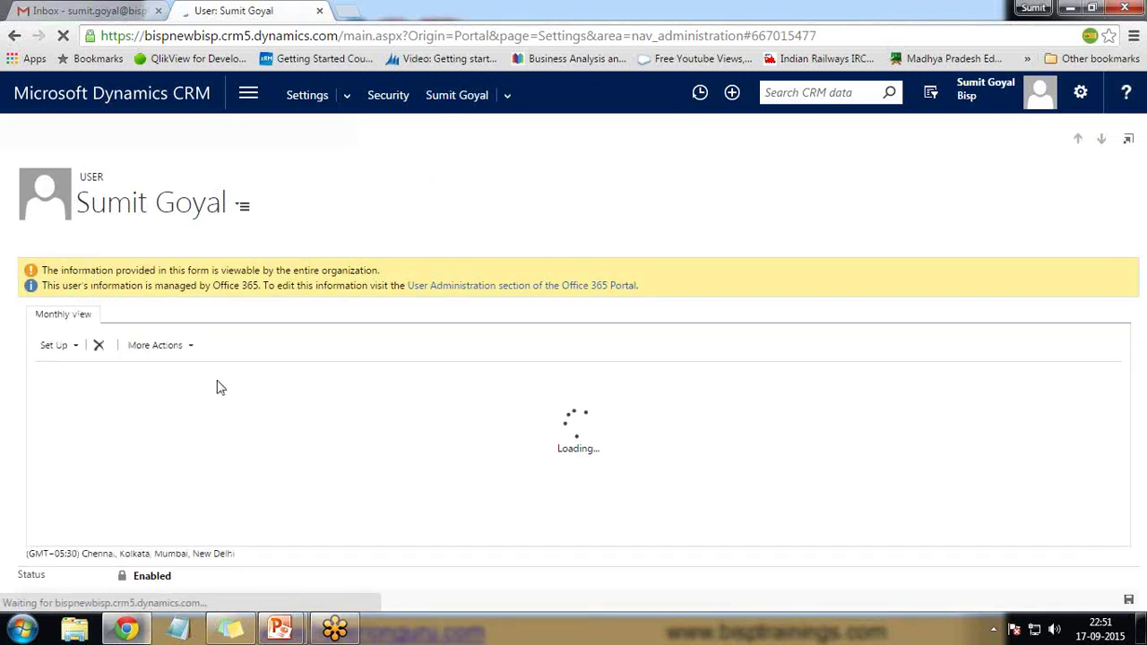
Examine the scheduled working hours for each day in the user's September 2015 monthly calendar
left_click(503, 437)
scroll(525, 466, "down", 2)
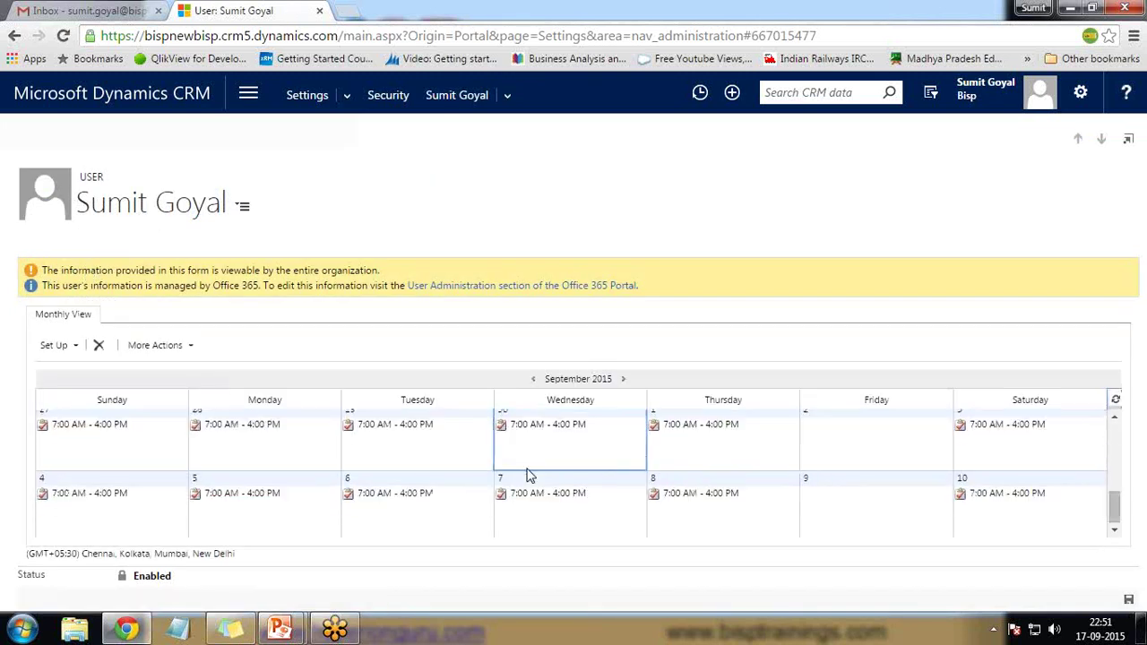
left_click(314, 464)
scroll(240, 465, "down", 1)
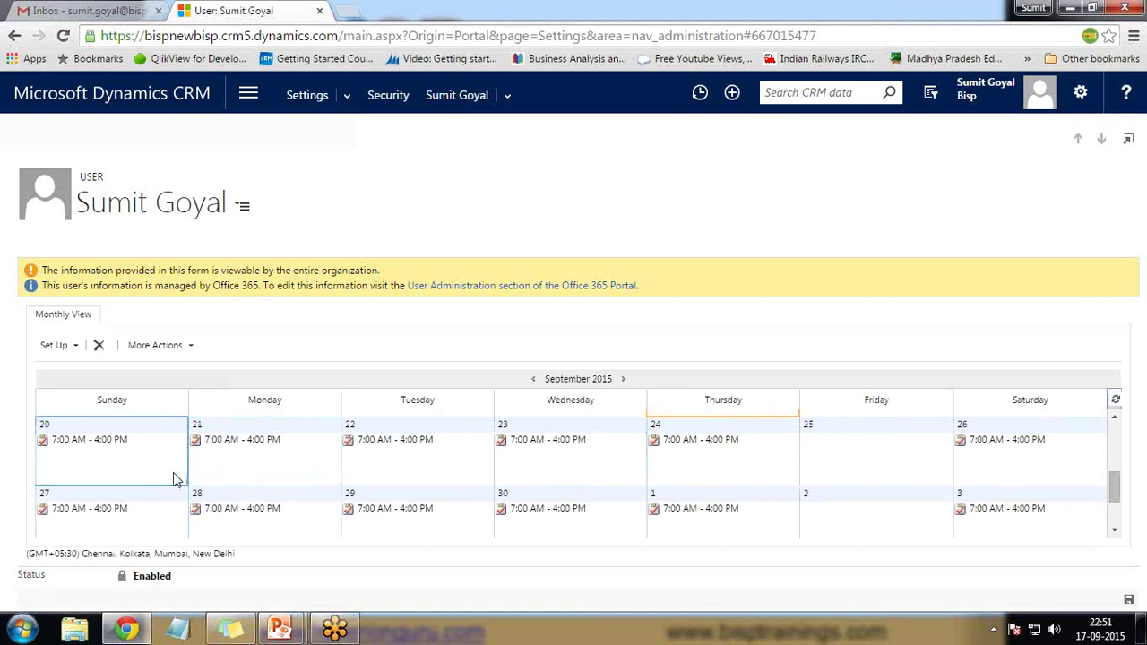
scroll(174, 479, "up", 3)
scroll(174, 478, "down", 3)
left_click(581, 473)
scroll(581, 473, "up", 1)
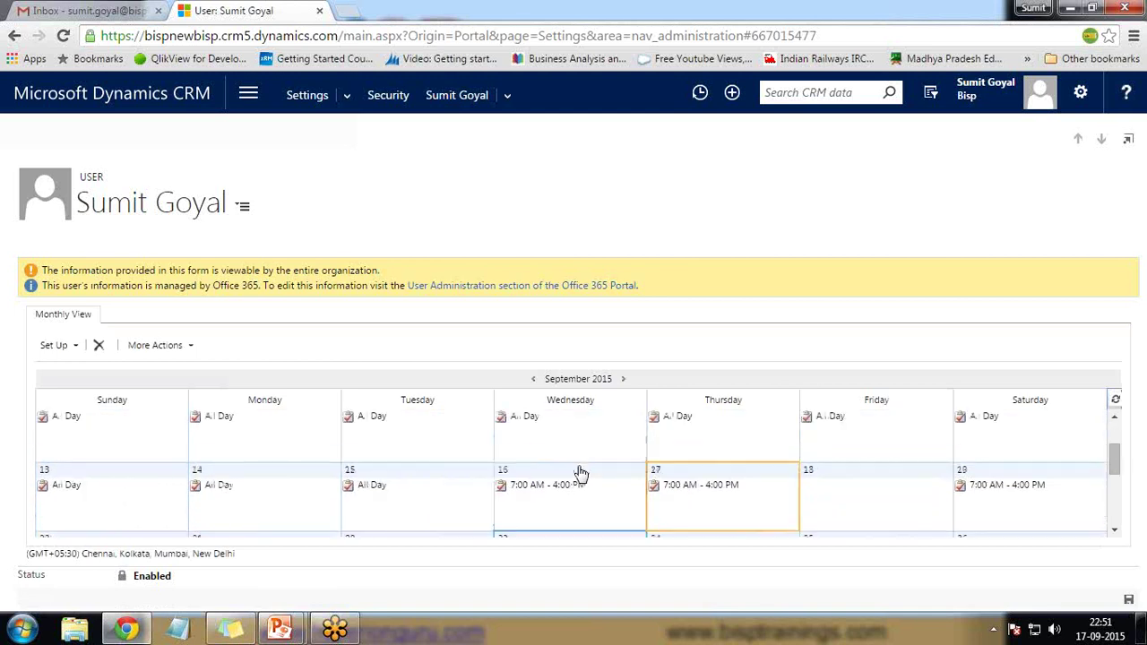
scroll(601, 471, "down", 2)
scroll(602, 472, "up", 2)
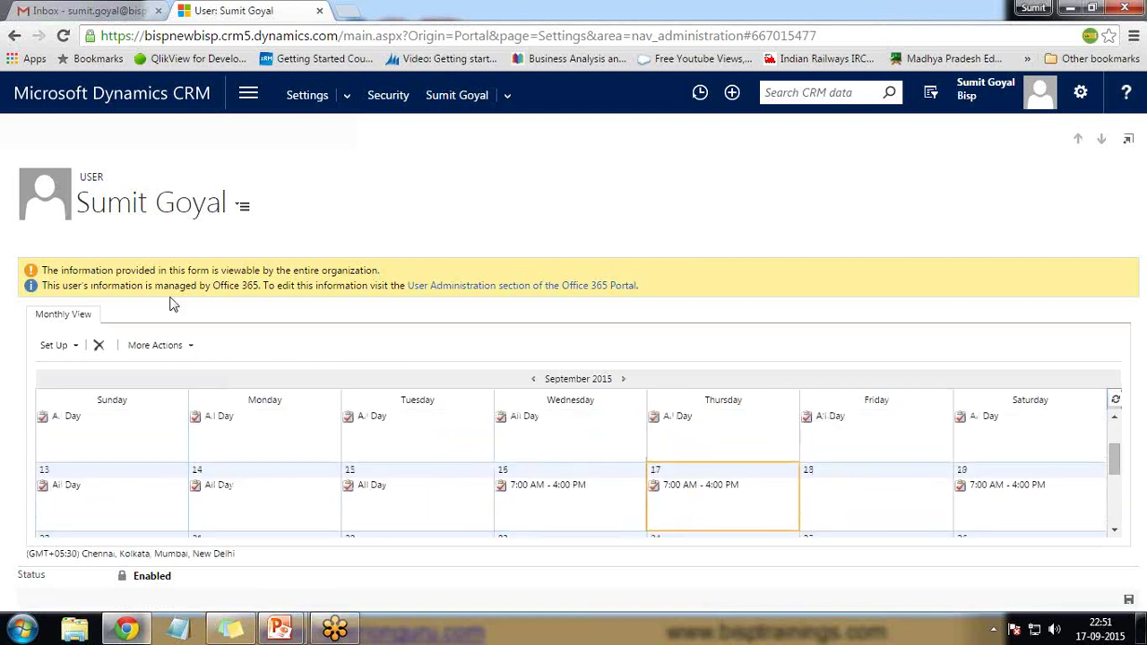
Start a new weekly schedule for the user and set the same daily work hours from 7:30 AM to 8:00 PM
left_click(71, 349)
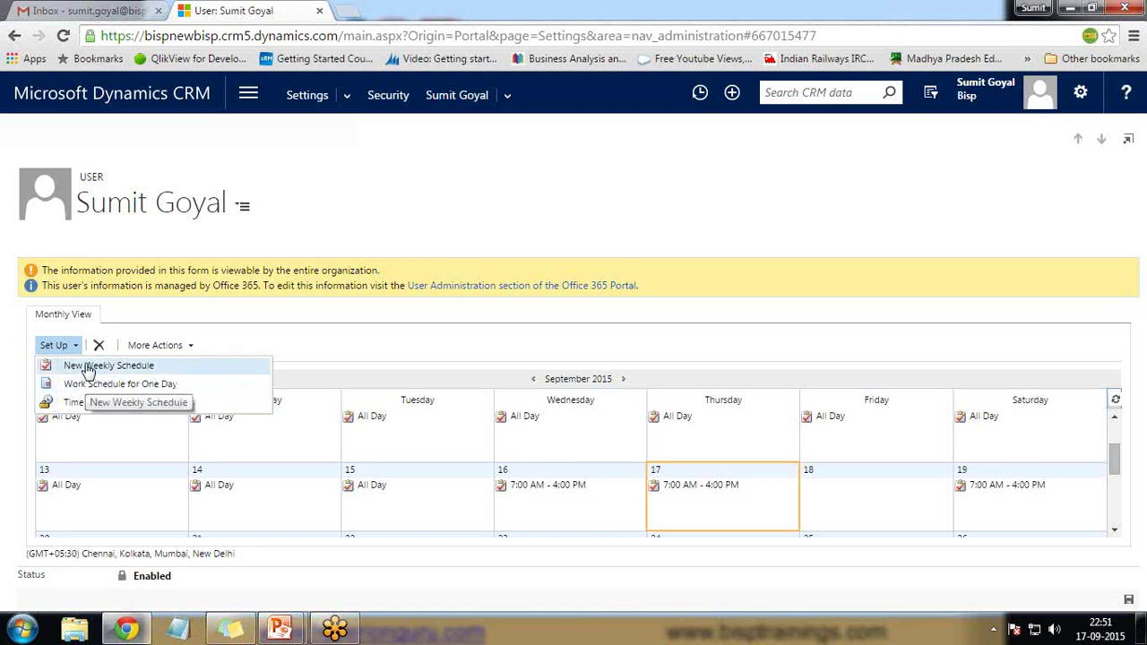
left_click(84, 366)
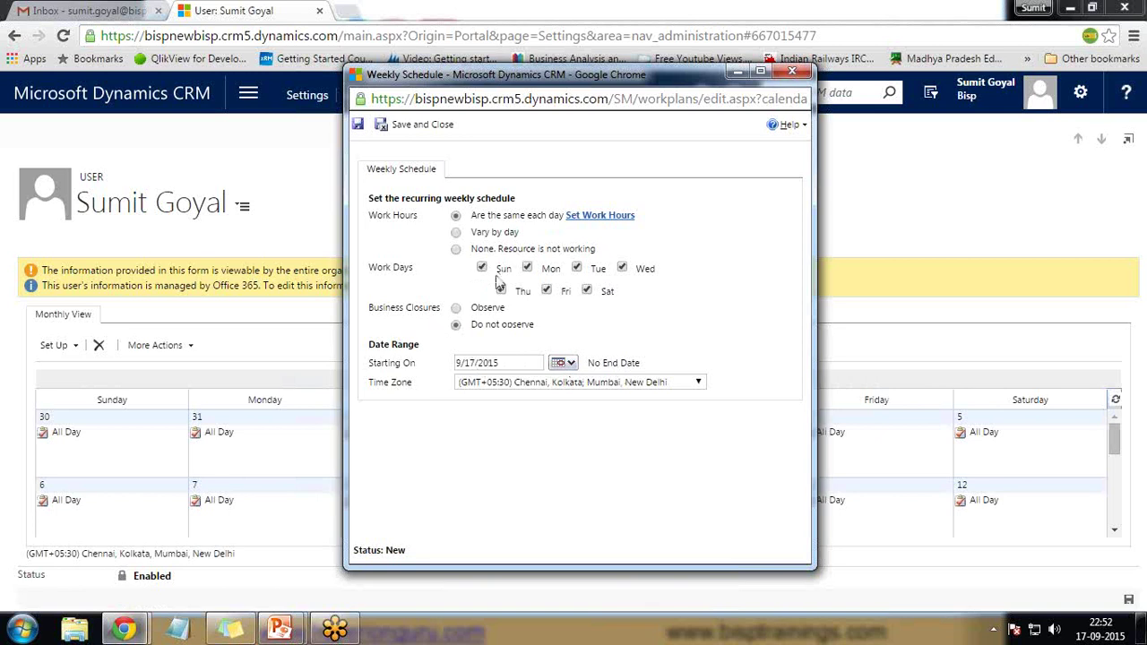
left_click(599, 215)
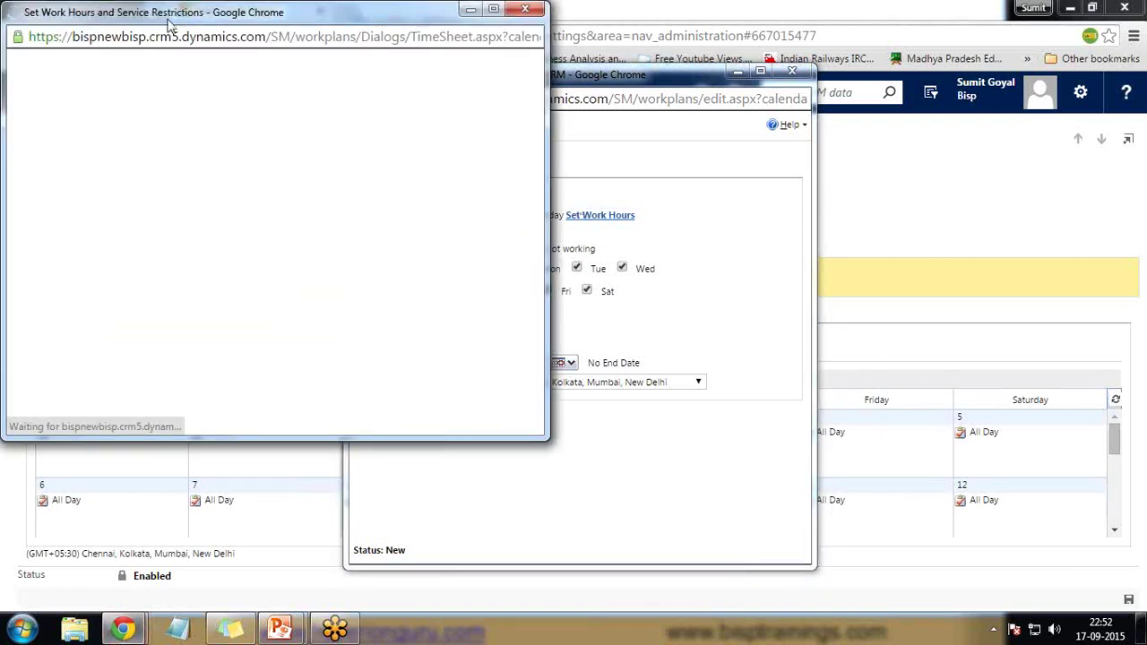
left_click_drag(169, 21, 225, 66)
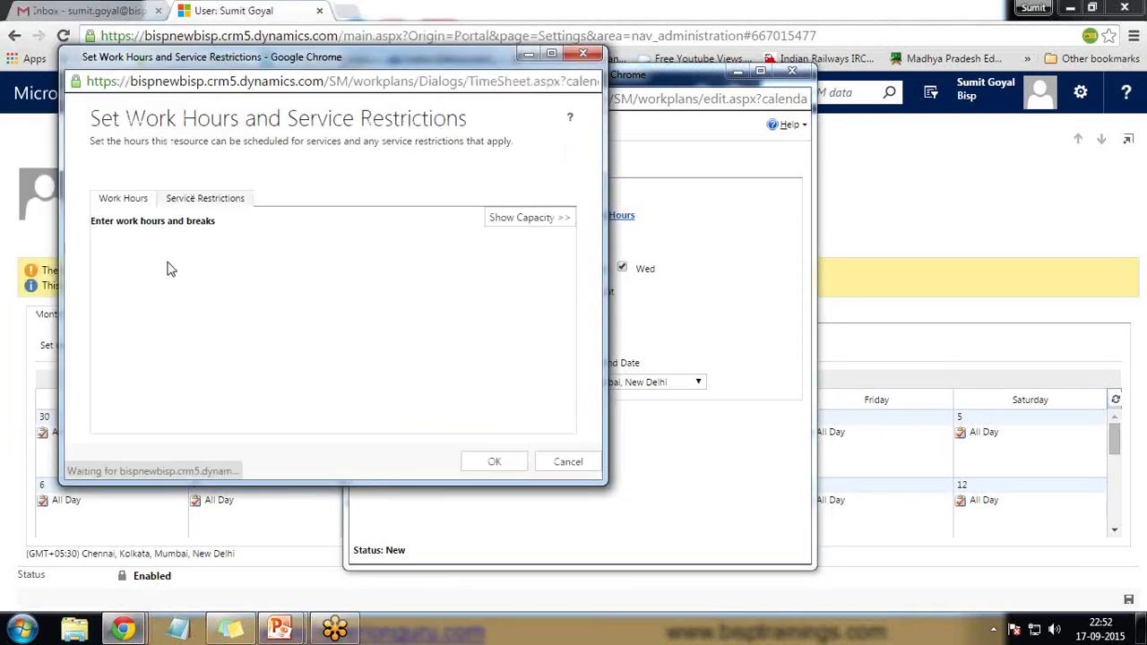
left_click(242, 258)
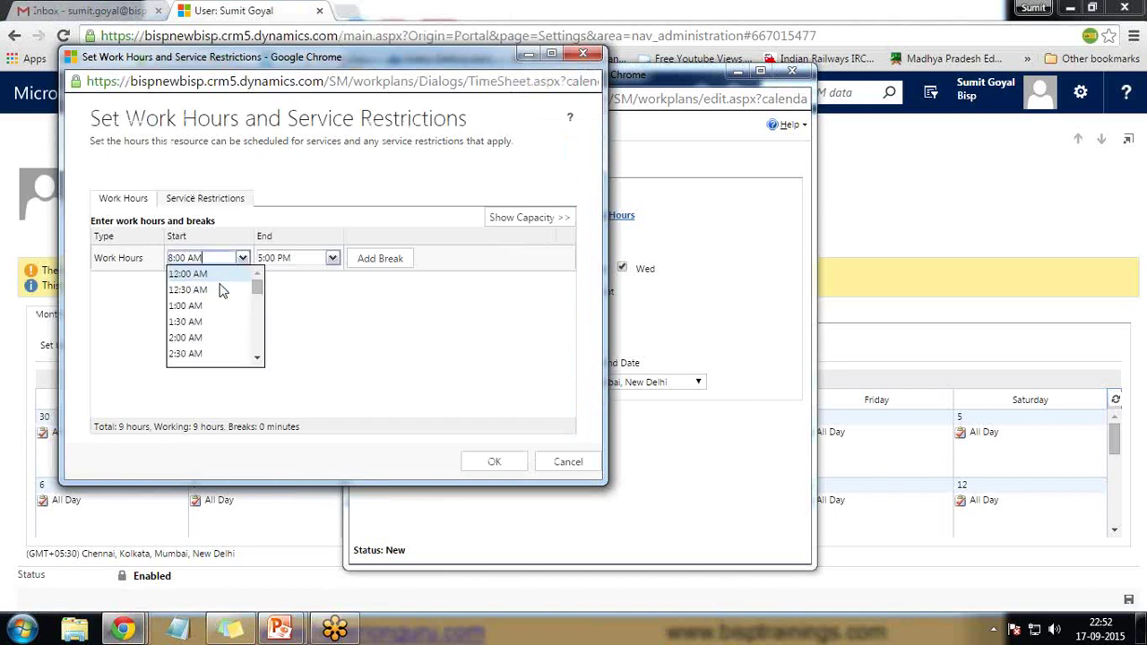
left_click(258, 301)
left_click(258, 301)
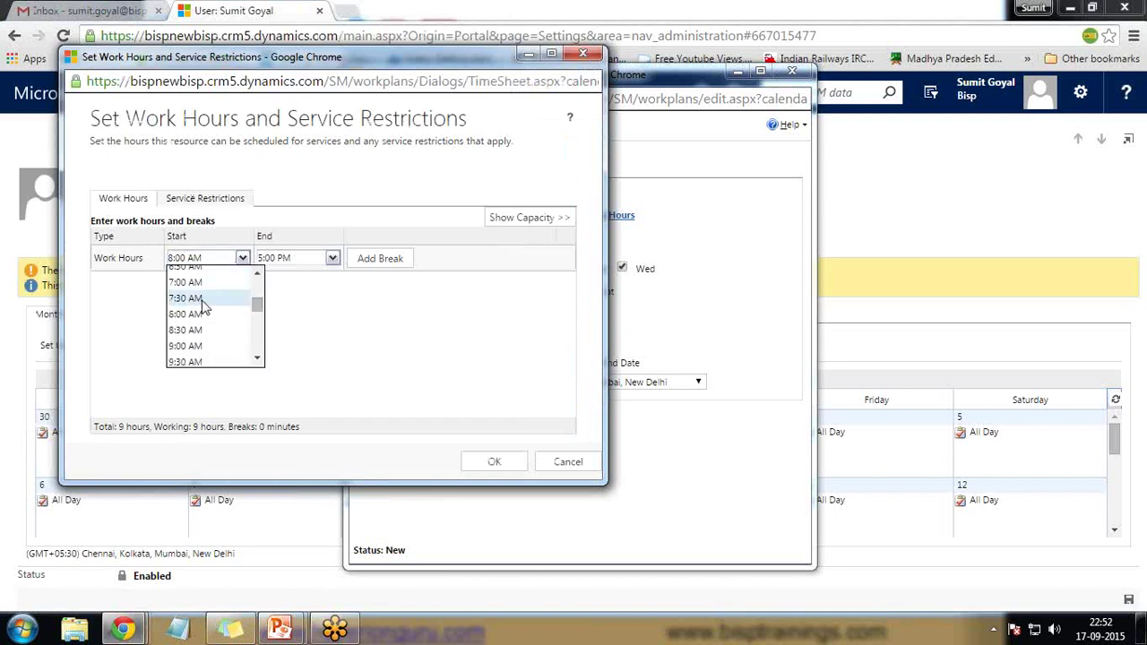
left_click(202, 305)
left_click(331, 259)
left_click_drag(349, 297, 348, 356)
left_click(280, 286)
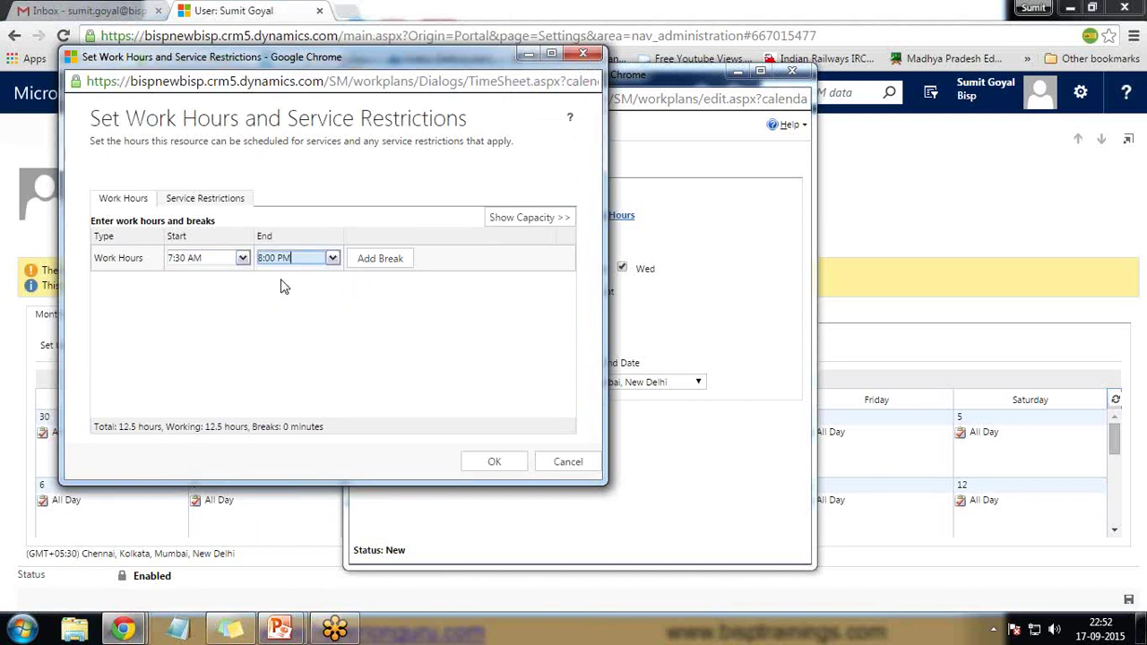
Add a break to the daily work hours, apply them, and save and close the weekly schedule
left_click(376, 260)
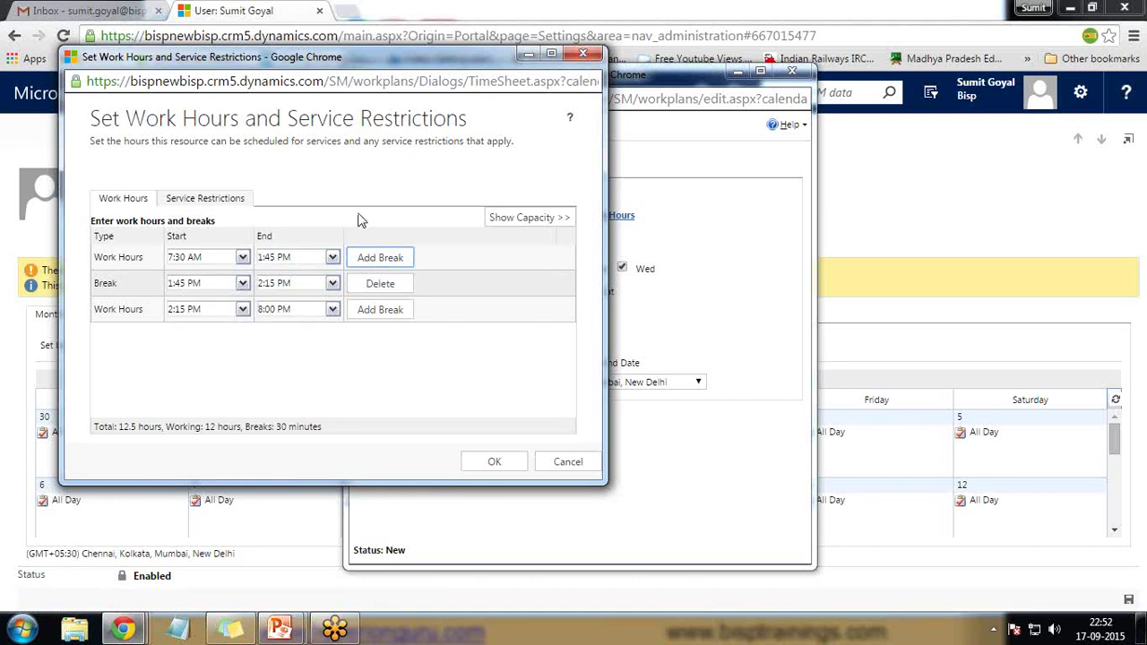
left_click(499, 464)
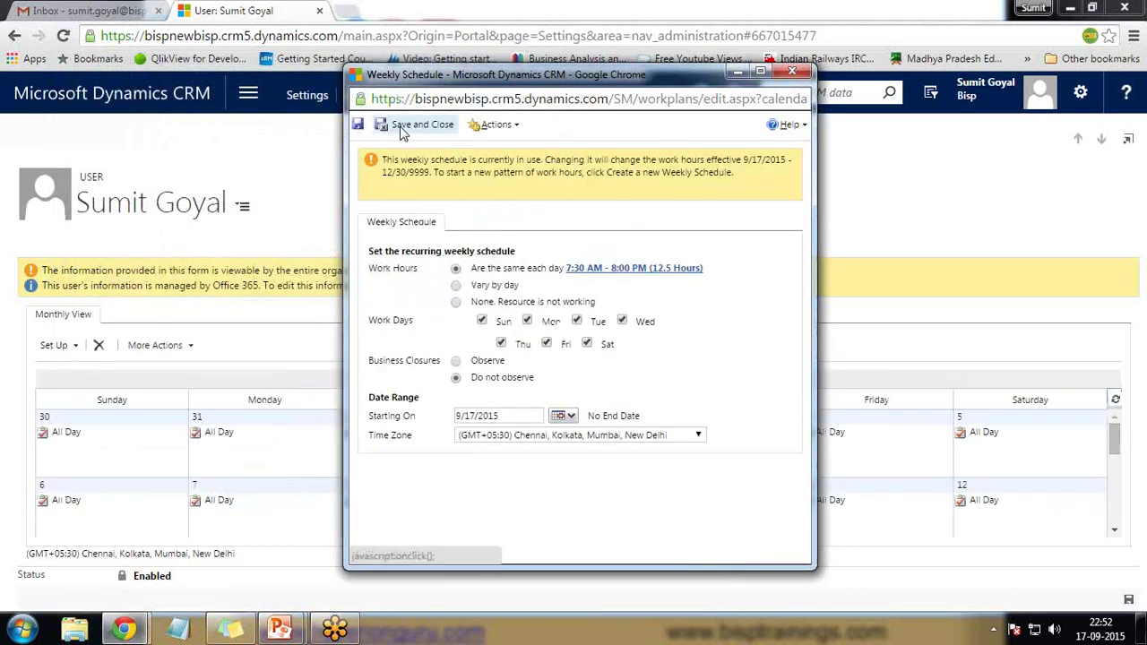
left_click(399, 141)
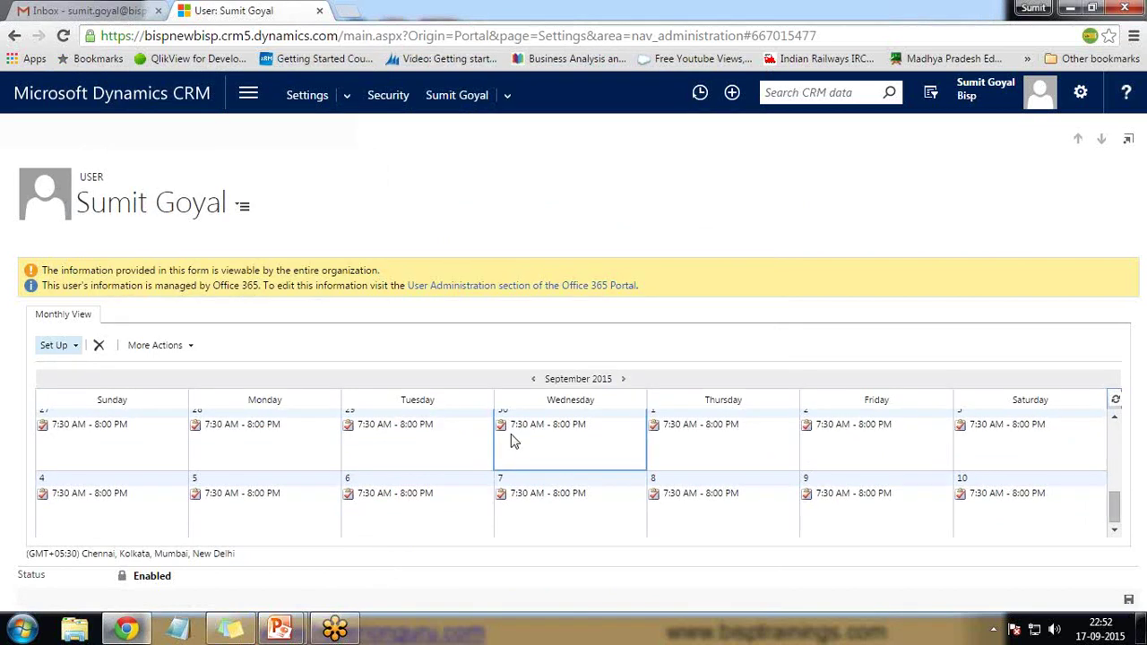
Switch to the PowerPoint slide show, review the Options of Service Scheduling slide, and return to the CRM browser window
mouse_move(279, 629)
left_click(386, 488)
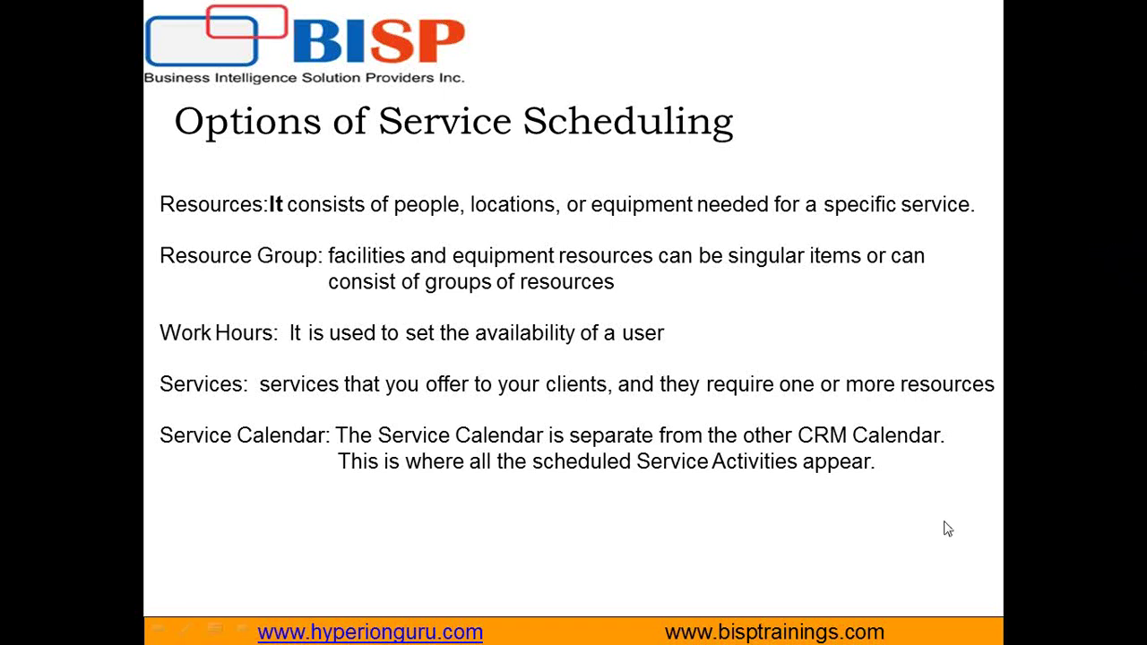
key("alt+Tab")
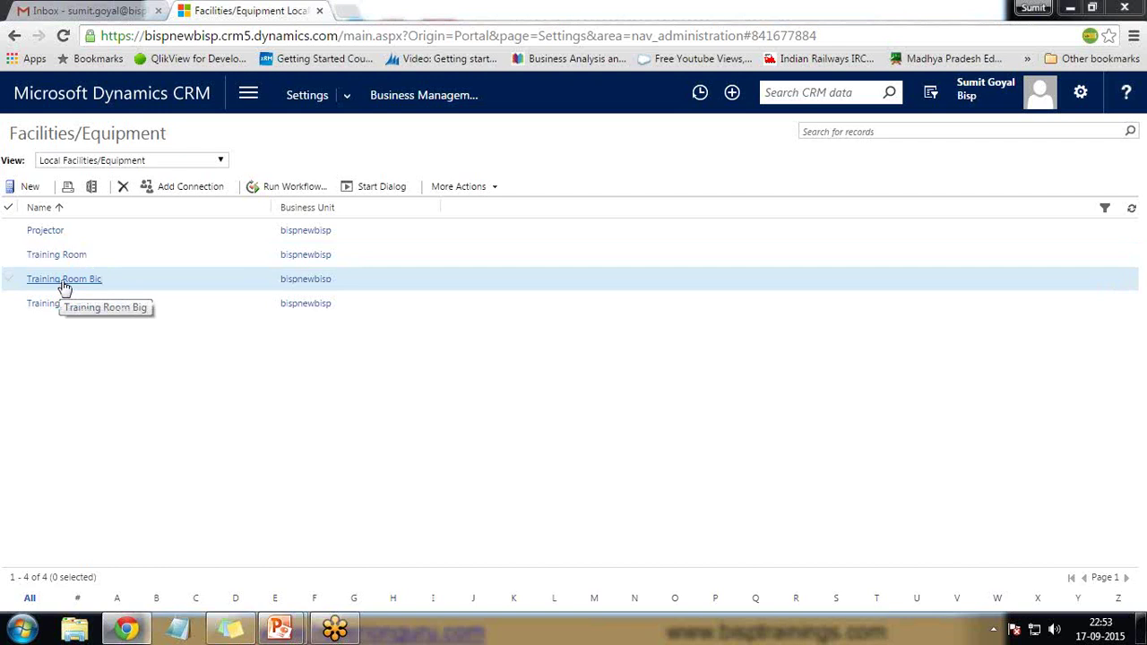
Open the Training Room Big record from the Facilities/Equipment list and display its Work Hours calendar
left_click_drag(111, 287, 25, 285)
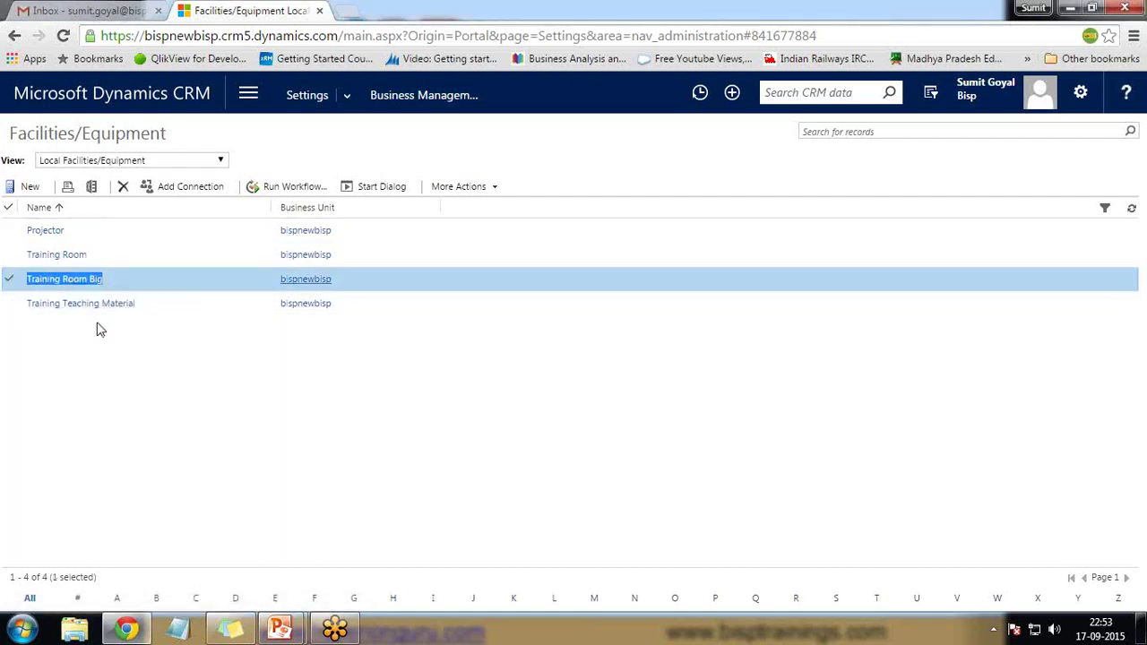
left_click(66, 281)
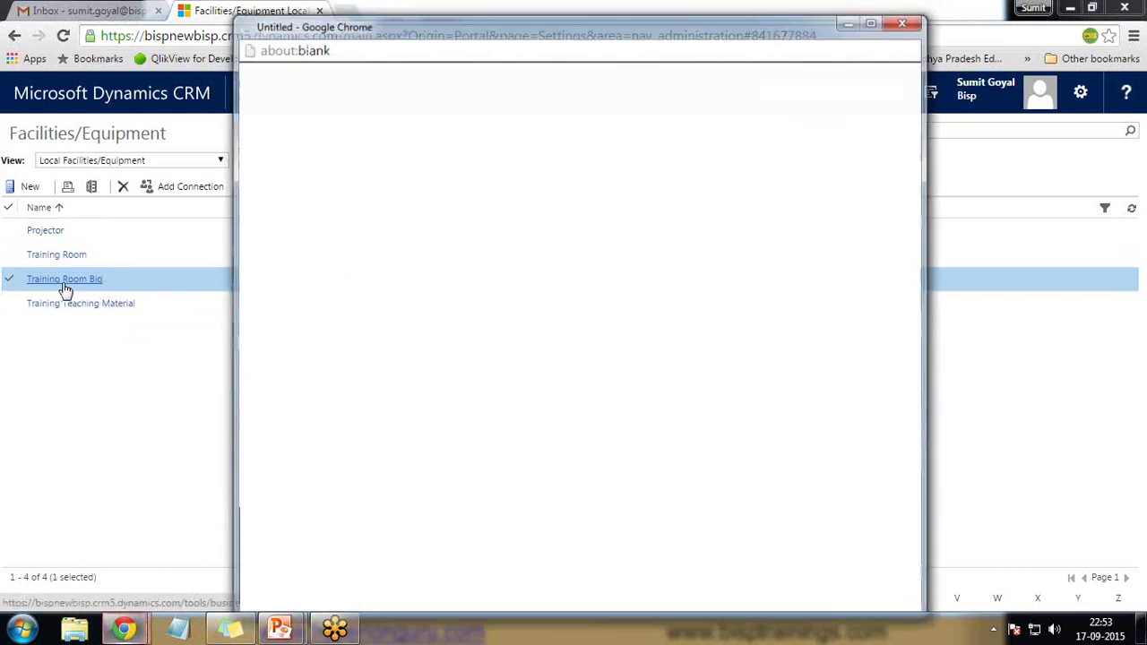
left_click_drag(434, 32, 391, 21)
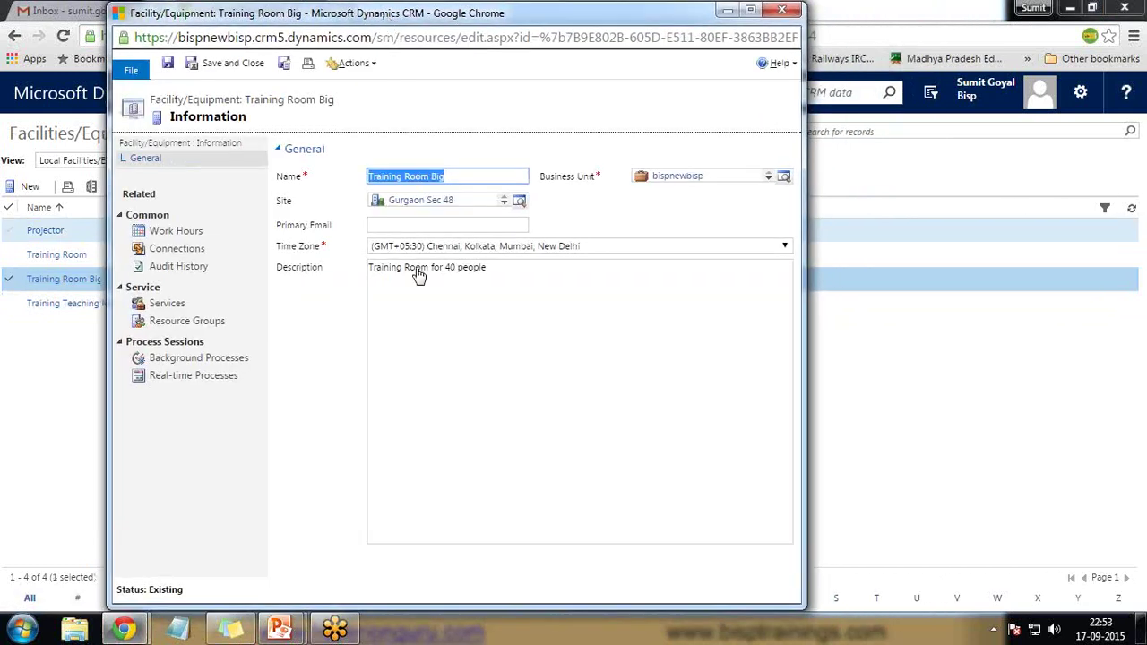
left_click(166, 235)
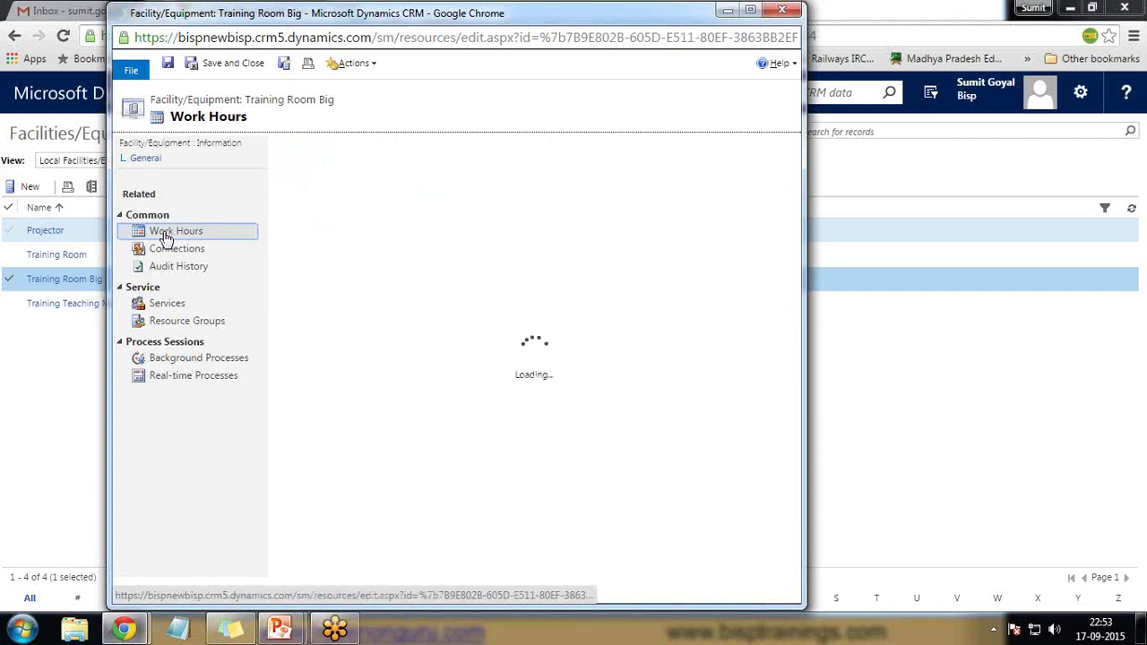
scroll(515, 423, "down", 2)
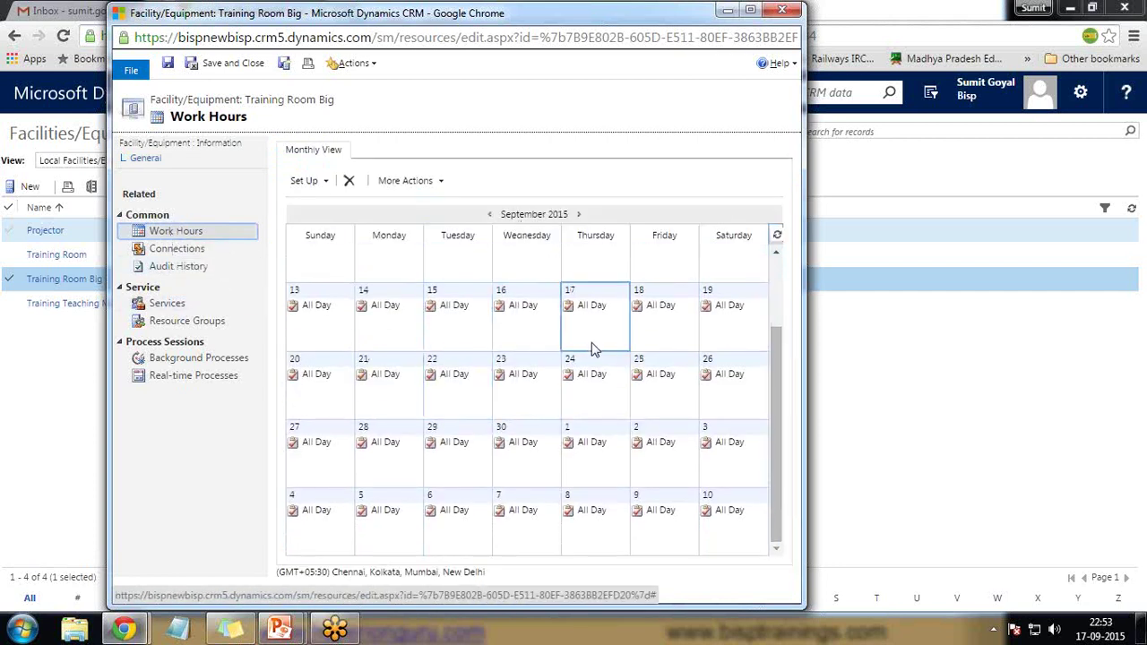
Create a new weekly schedule for Training Room Big with the same daily work hours from 8:00 AM to 4:00 PM, and save it
left_click(309, 180)
left_click(346, 205)
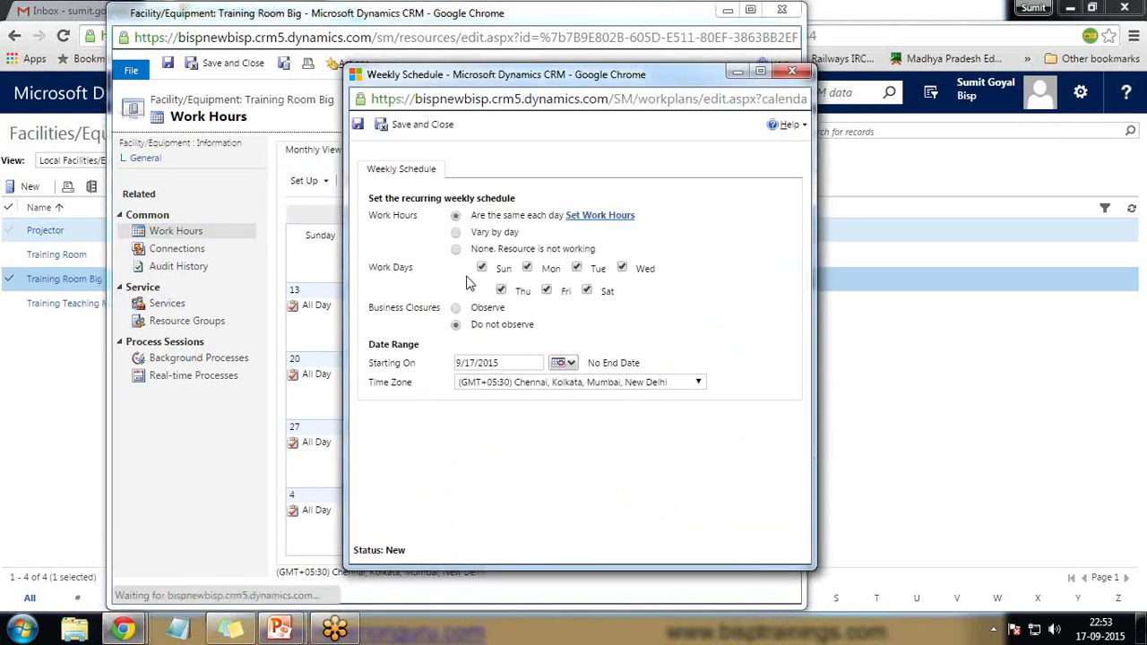
left_click(600, 216)
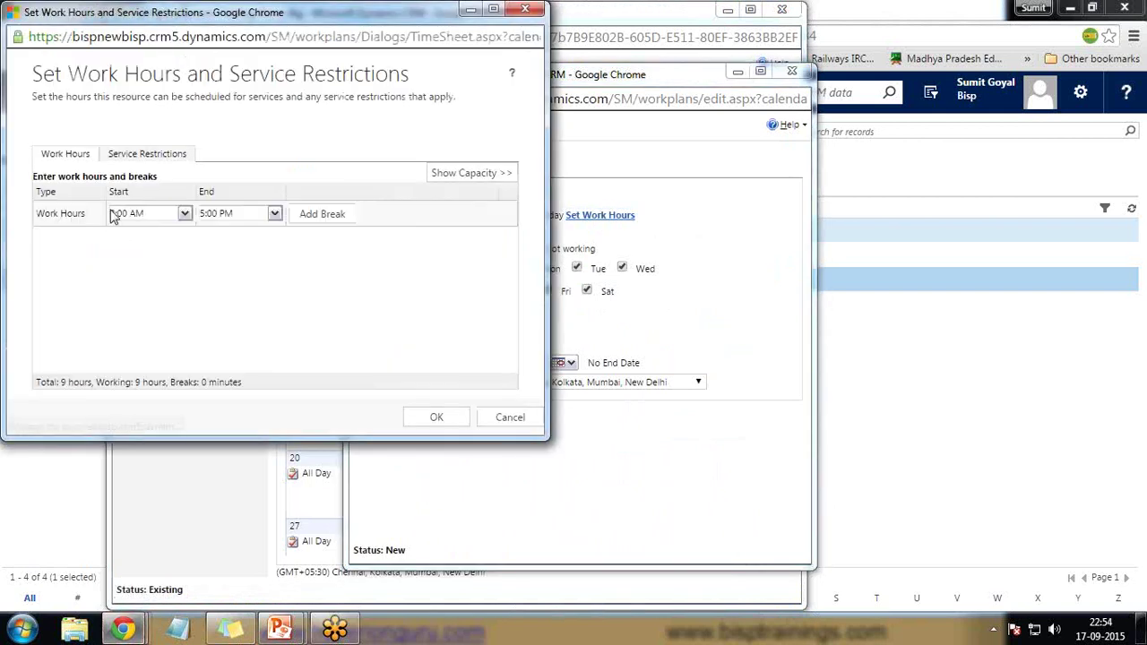
left_click(247, 218)
left_click(275, 215)
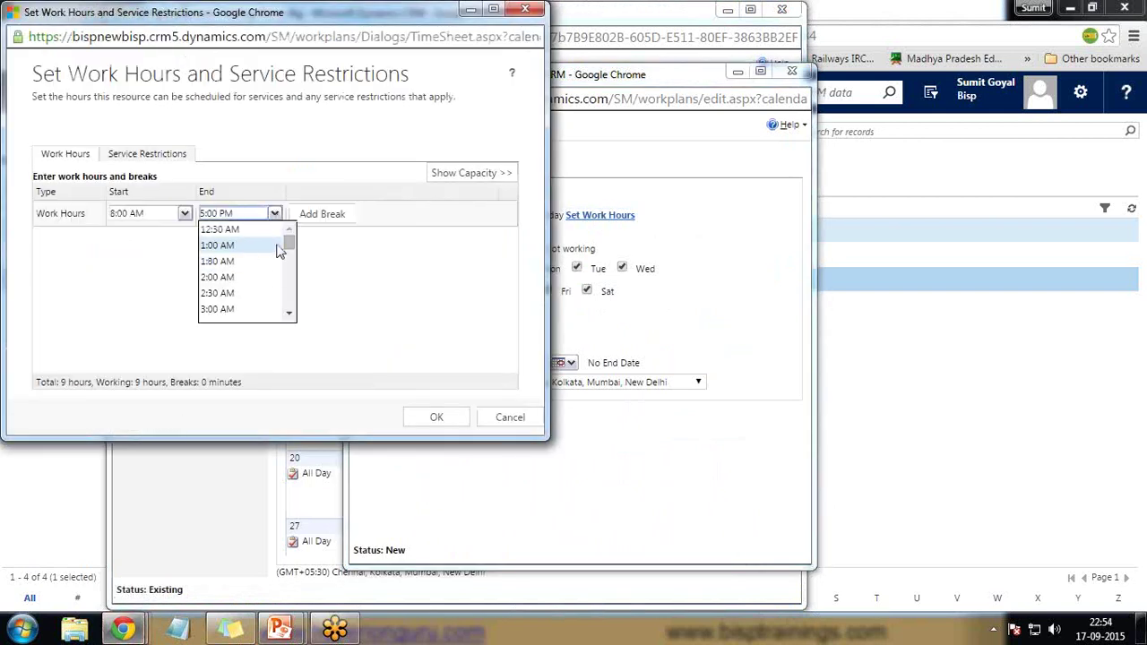
scroll(278, 255, "down", 3)
left_click(280, 235)
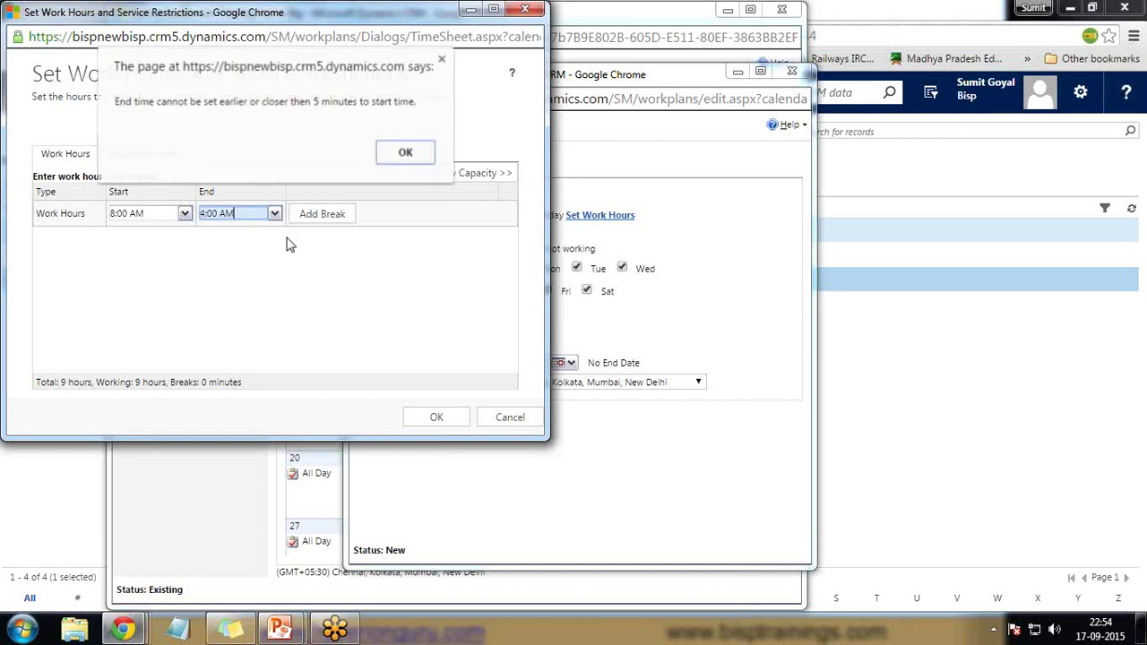
left_click(399, 149)
left_click(276, 215)
scroll(290, 256, "down", 2)
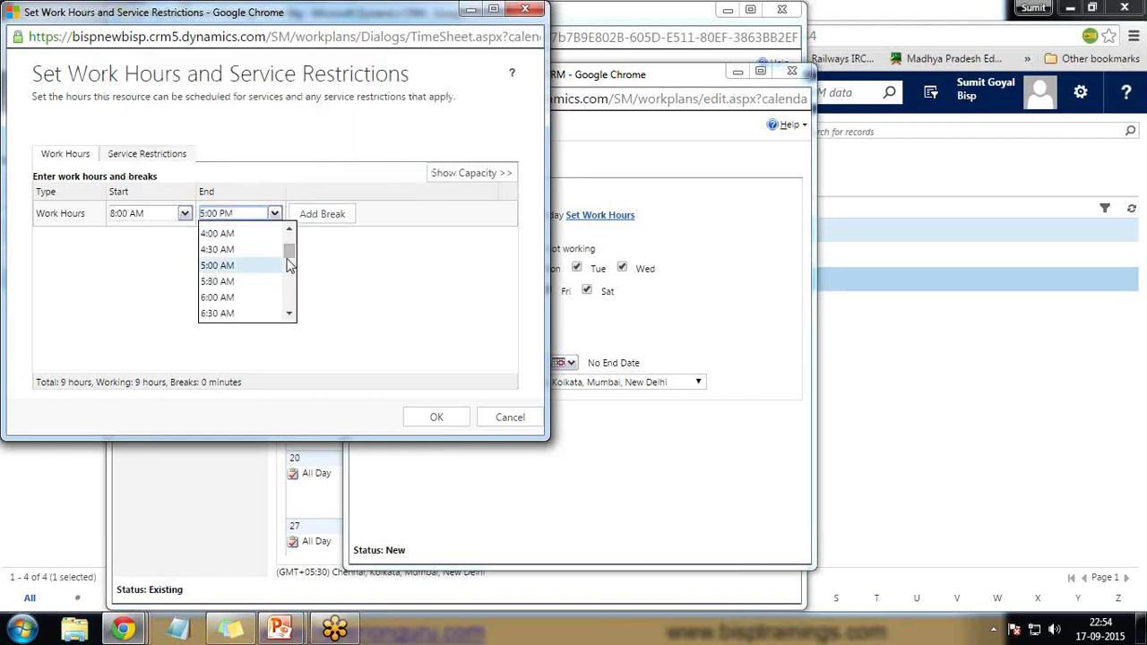
scroll(288, 272, "down", 6)
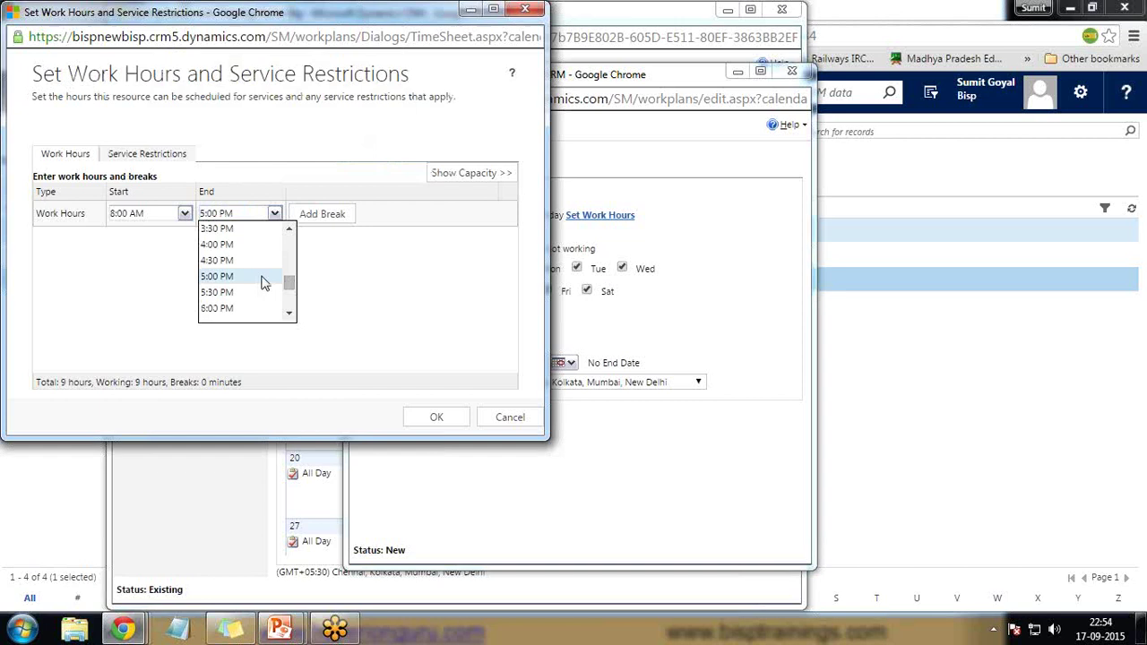
left_click(219, 245)
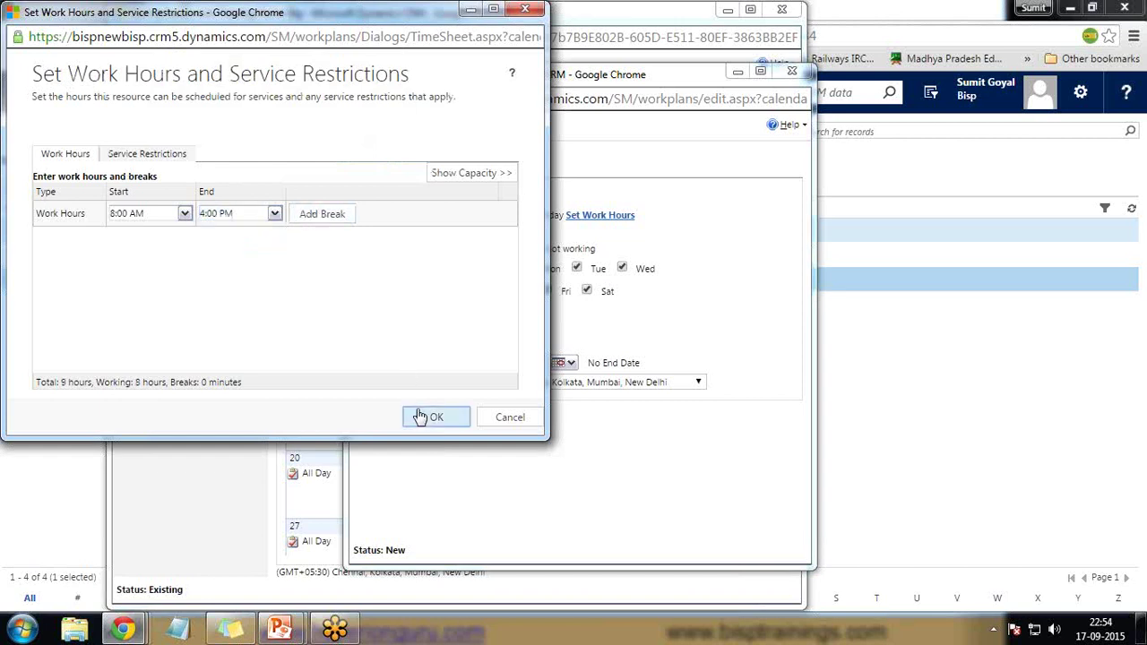
left_click(490, 423)
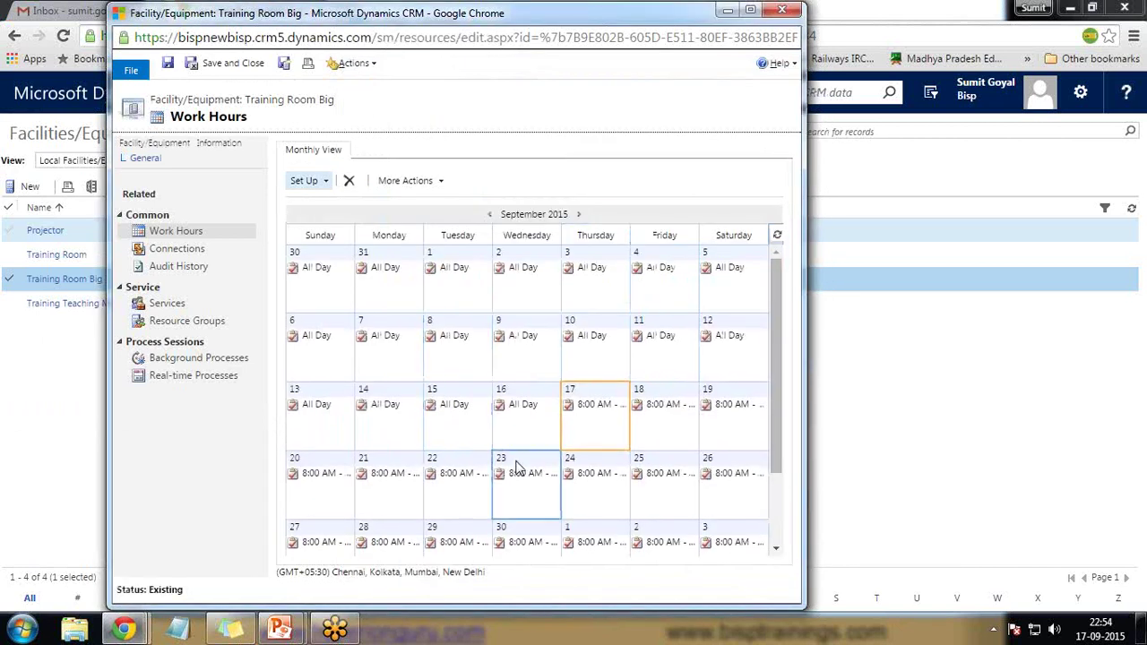
Schedule all-day time off for Training Room Big on 10/2/2015 with the reason Gandhi Jayanti, and save and close the facility record
left_click_drag(775, 381, 775, 455)
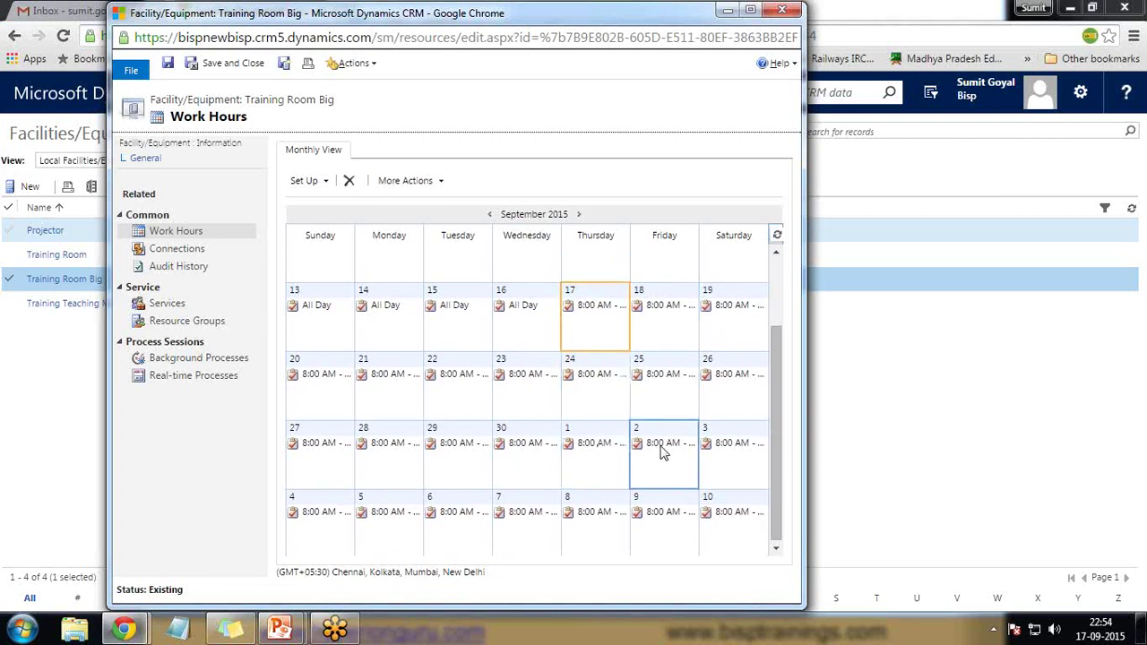
left_click(579, 214)
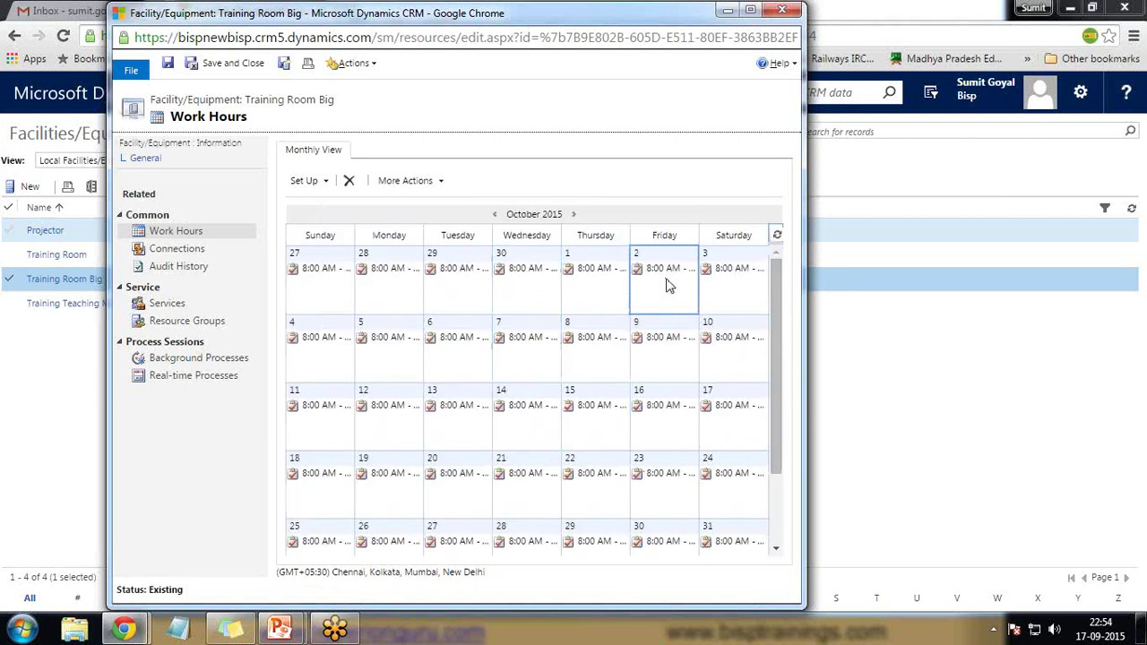
left_click(668, 303)
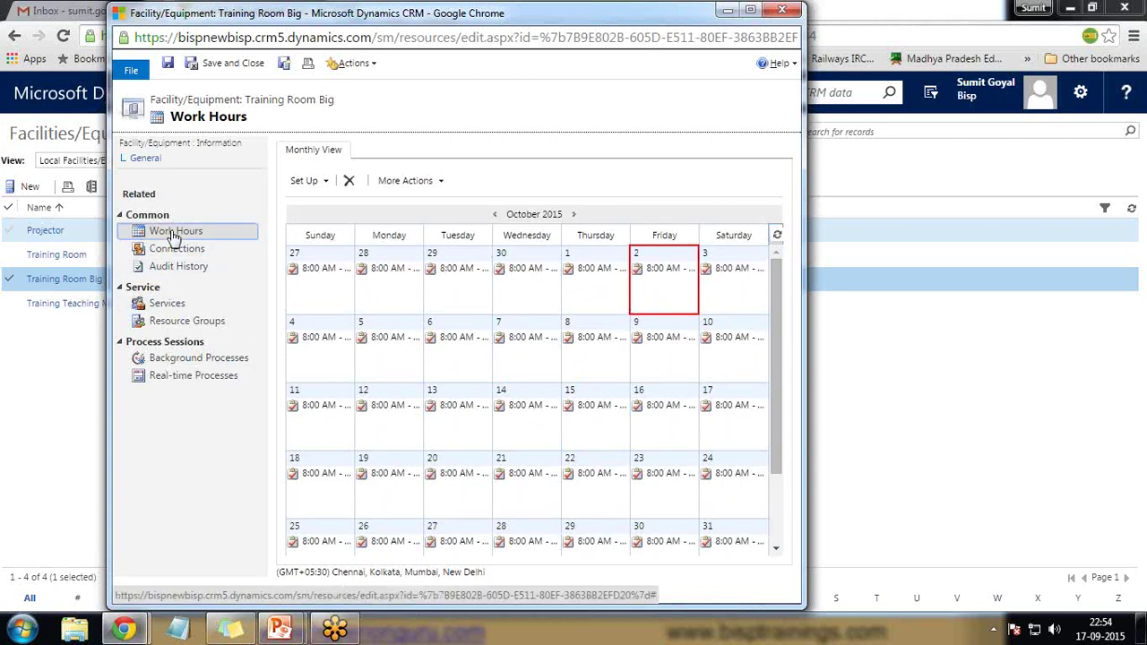
left_click(326, 182)
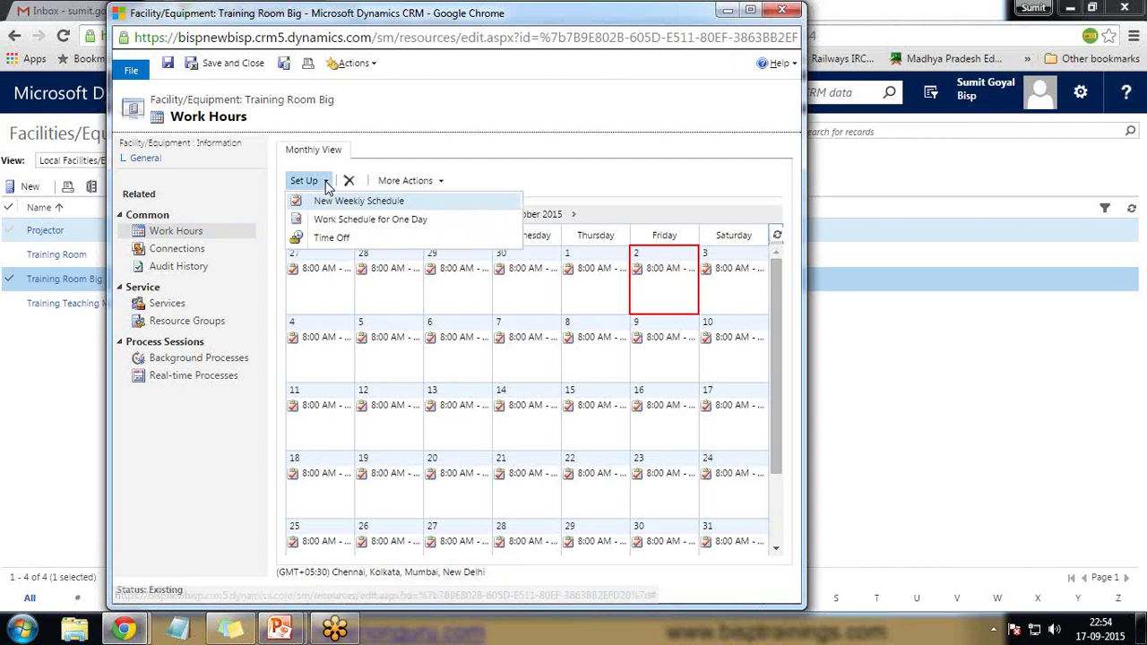
left_click(327, 240)
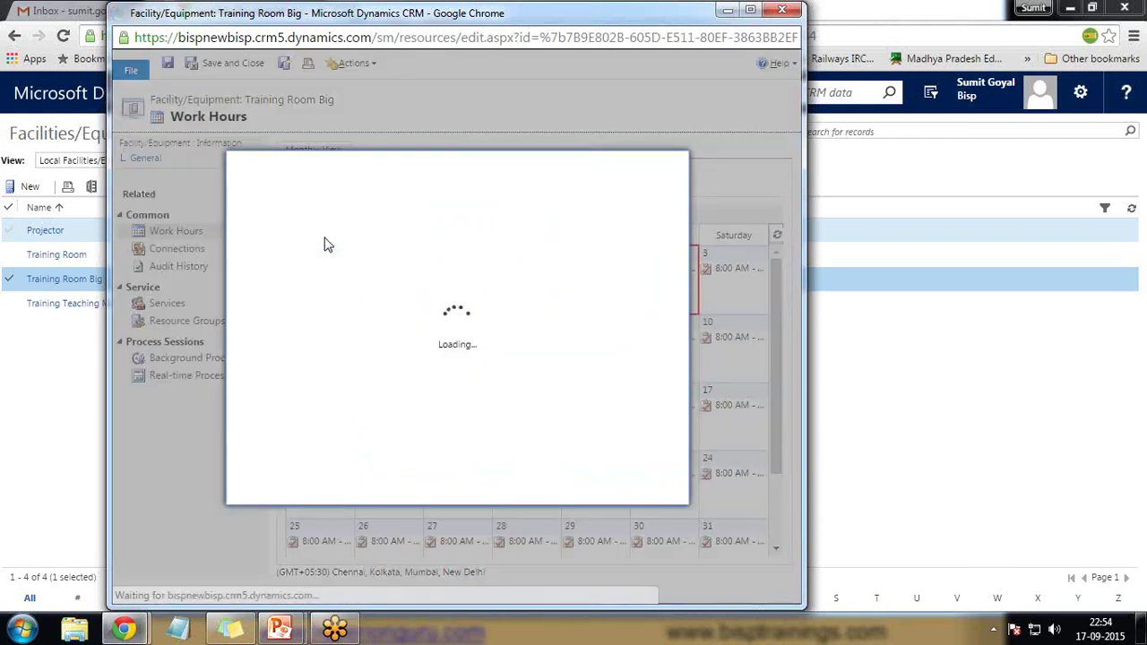
left_click(400, 308)
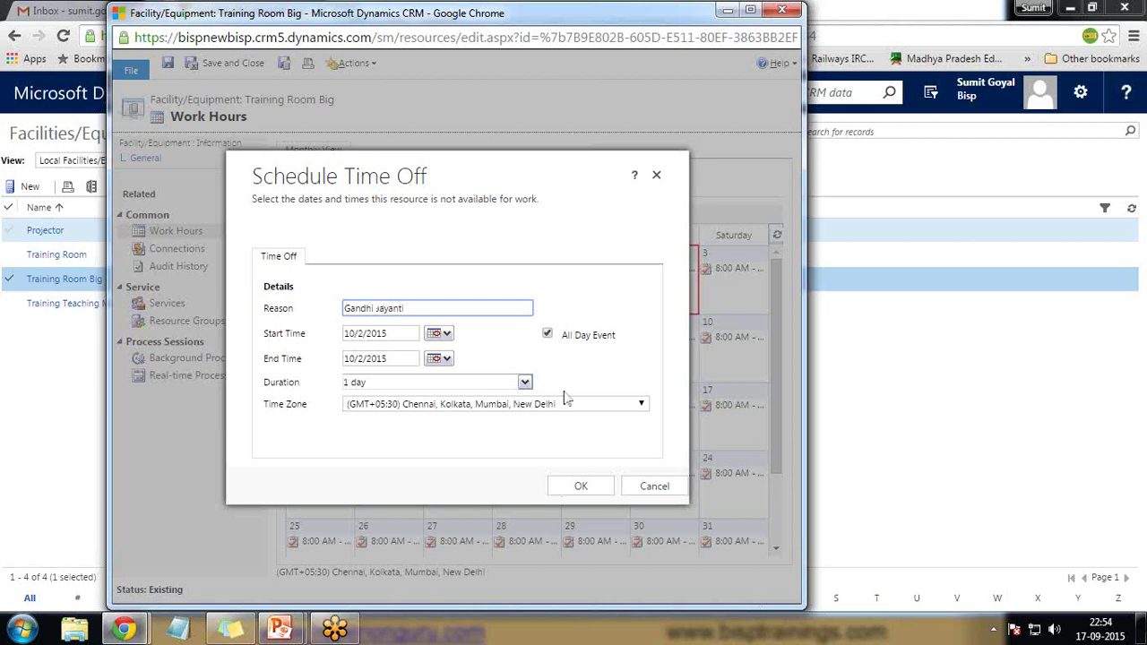
left_click(579, 489)
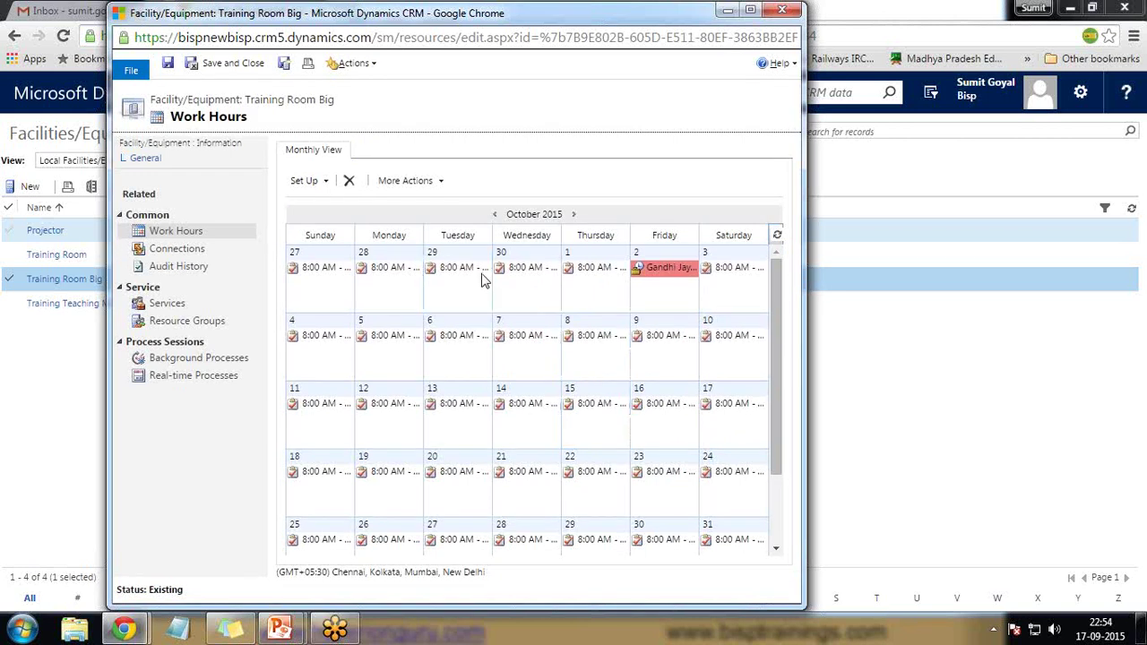
left_click(230, 63)
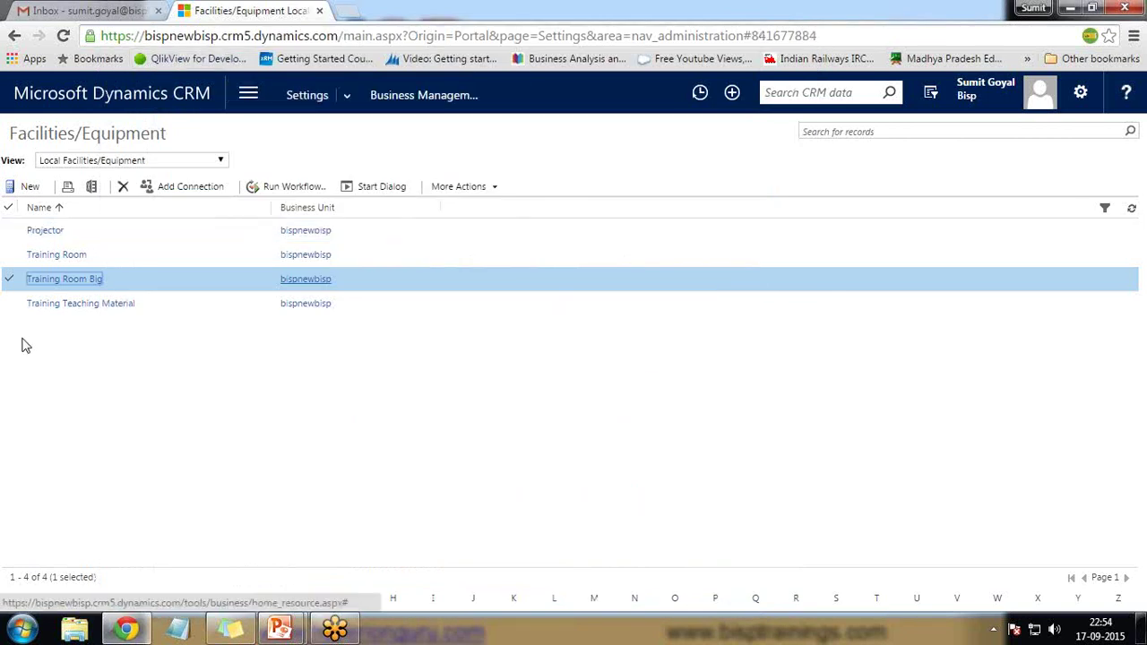
Read the Services definition on the PowerPoint slide and switch back to the CRM browser window
left_click(280, 629)
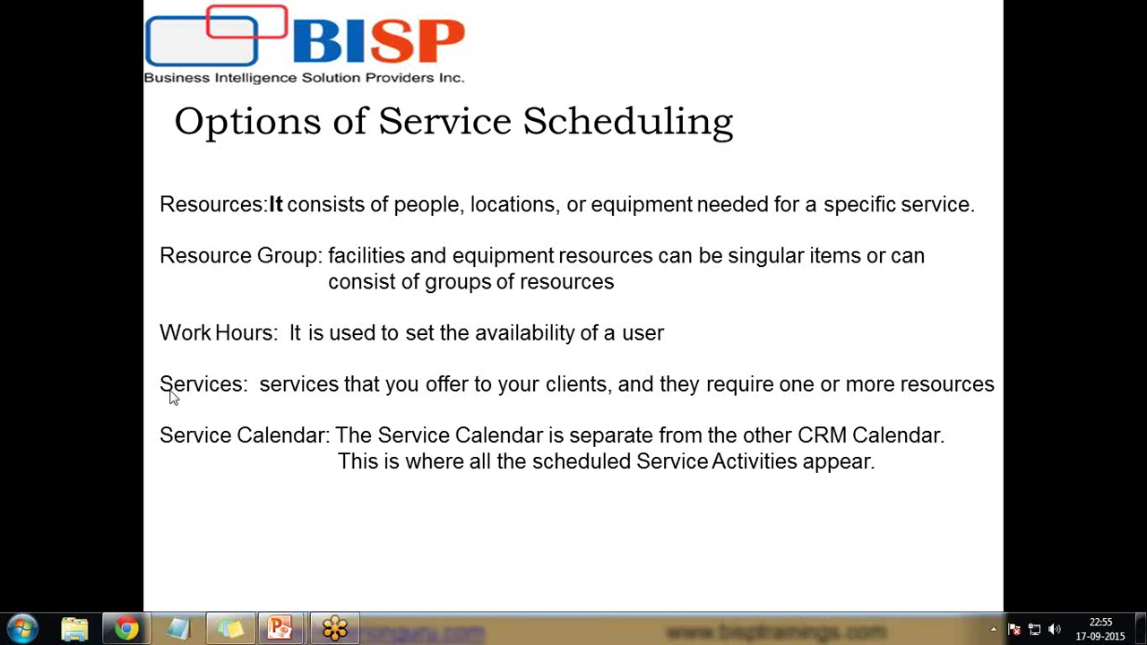
mouse_move(126, 628)
left_click(127, 574)
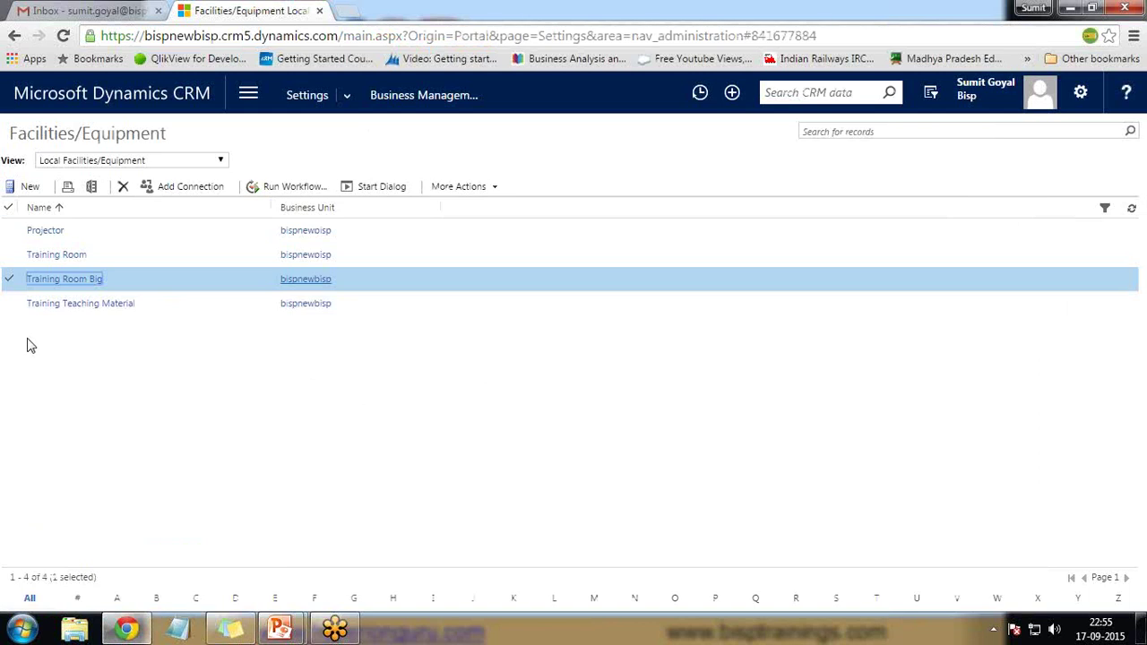
Open the list of active services in the Service area of the CRM
left_click(249, 93)
left_click(262, 161)
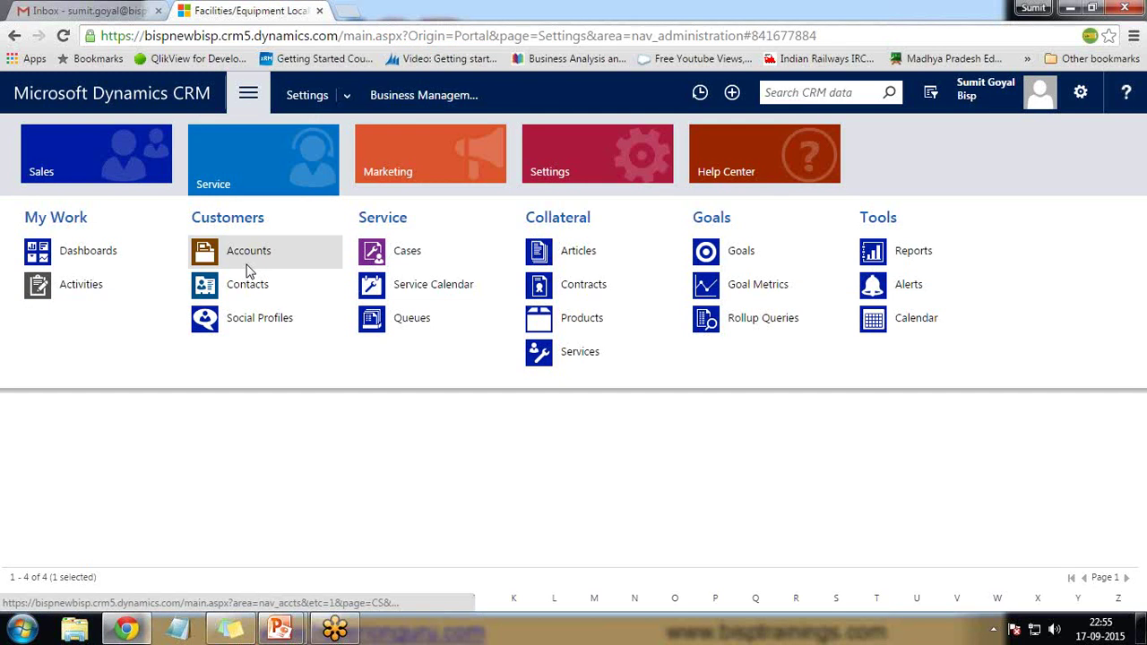
left_click(581, 355)
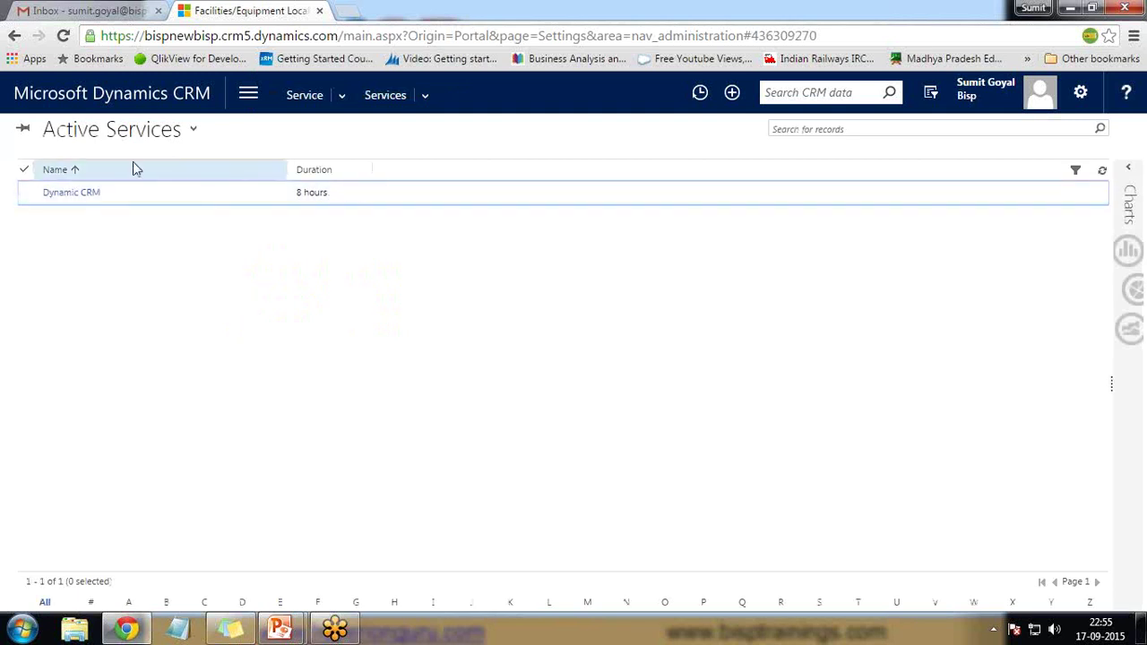
Try to delete the existing Dynamic CRM service from the Active Services list
left_click(25, 220)
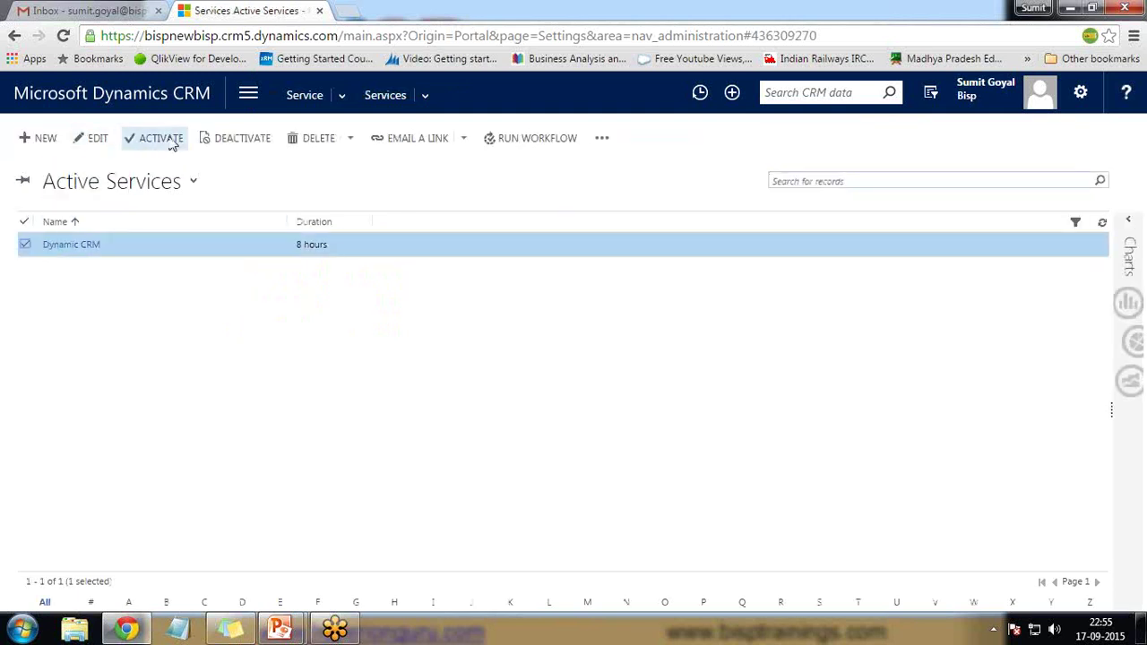
left_click(316, 140)
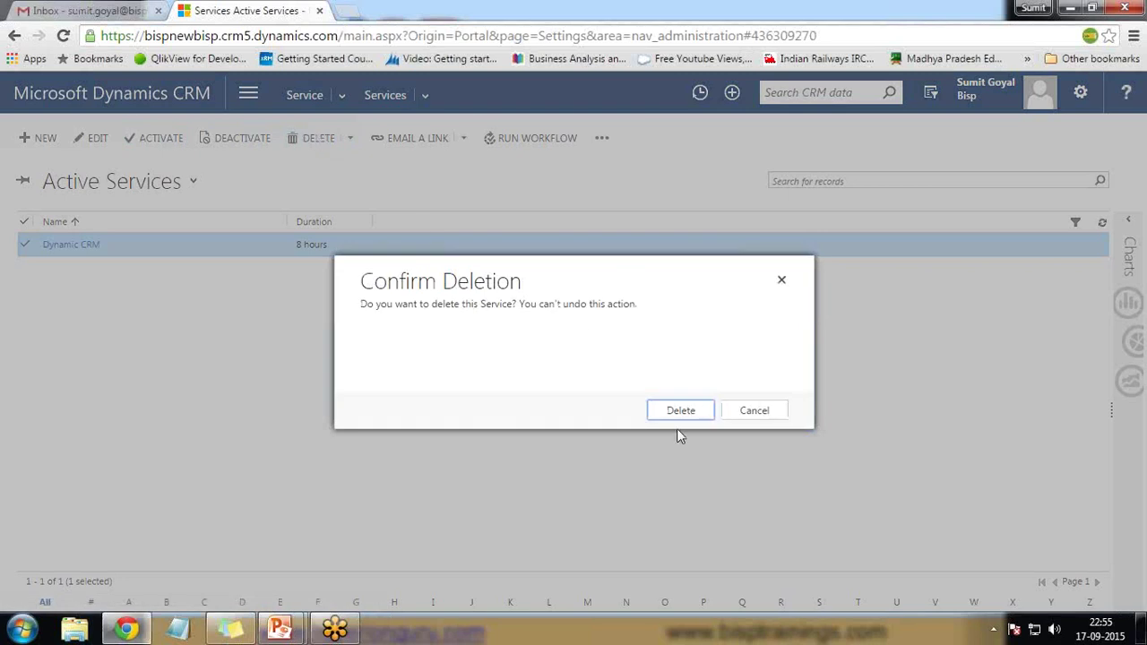
left_click(679, 415)
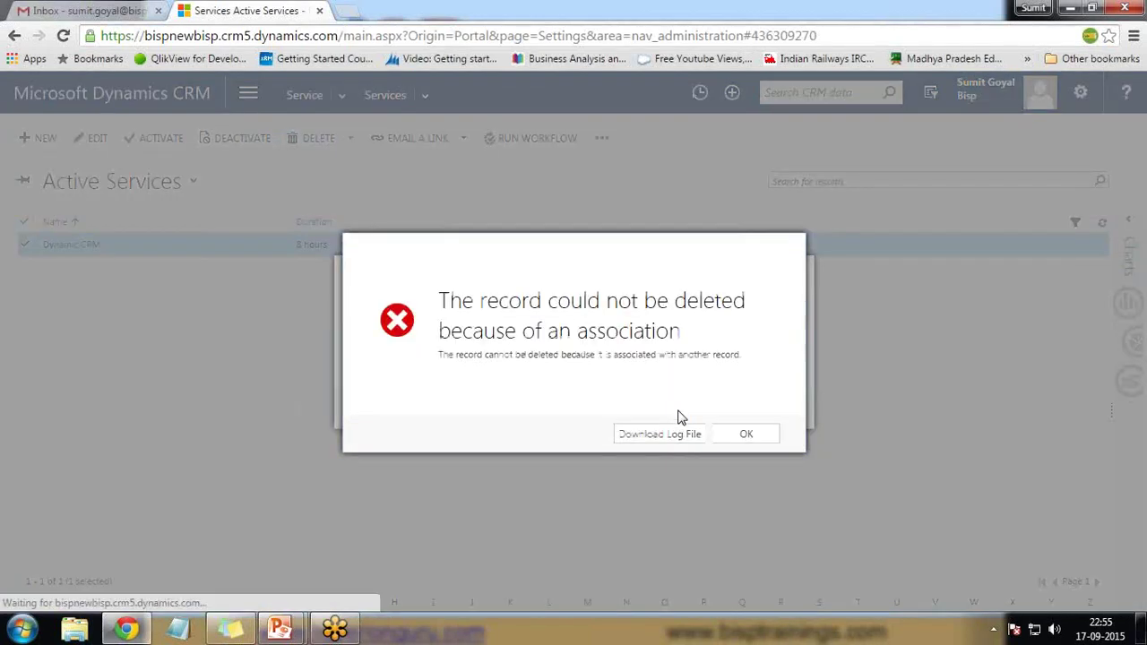
left_click(745, 437)
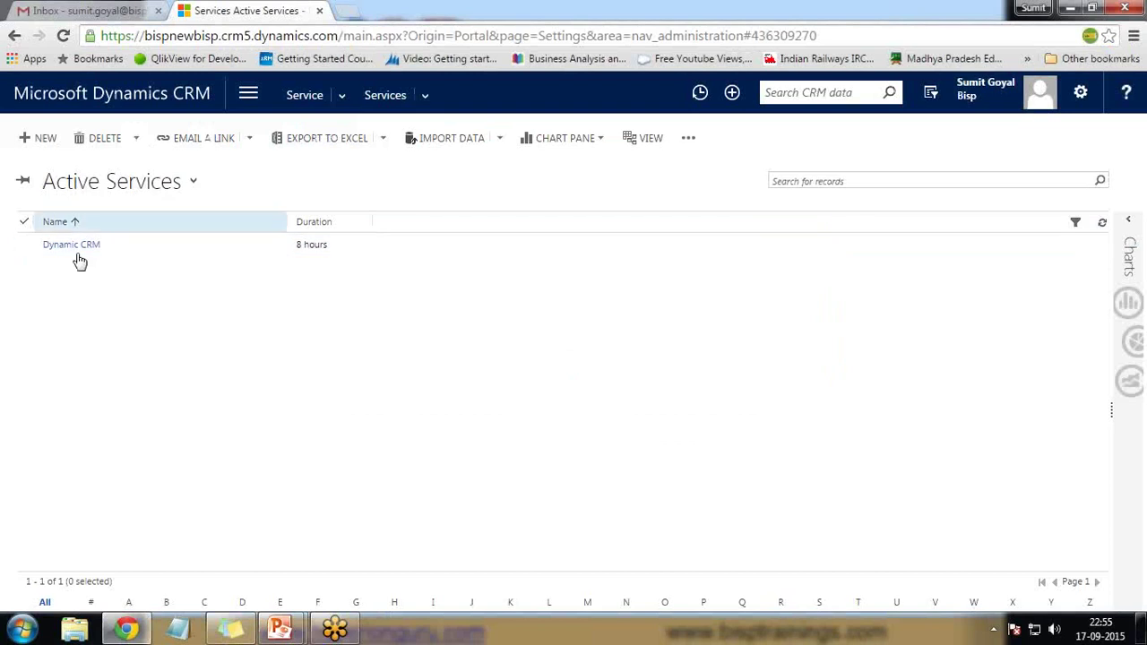
Start a new service record and name it Dynamic CRM Training
left_click(37, 138)
left_click_drag(324, 32, 311, 31)
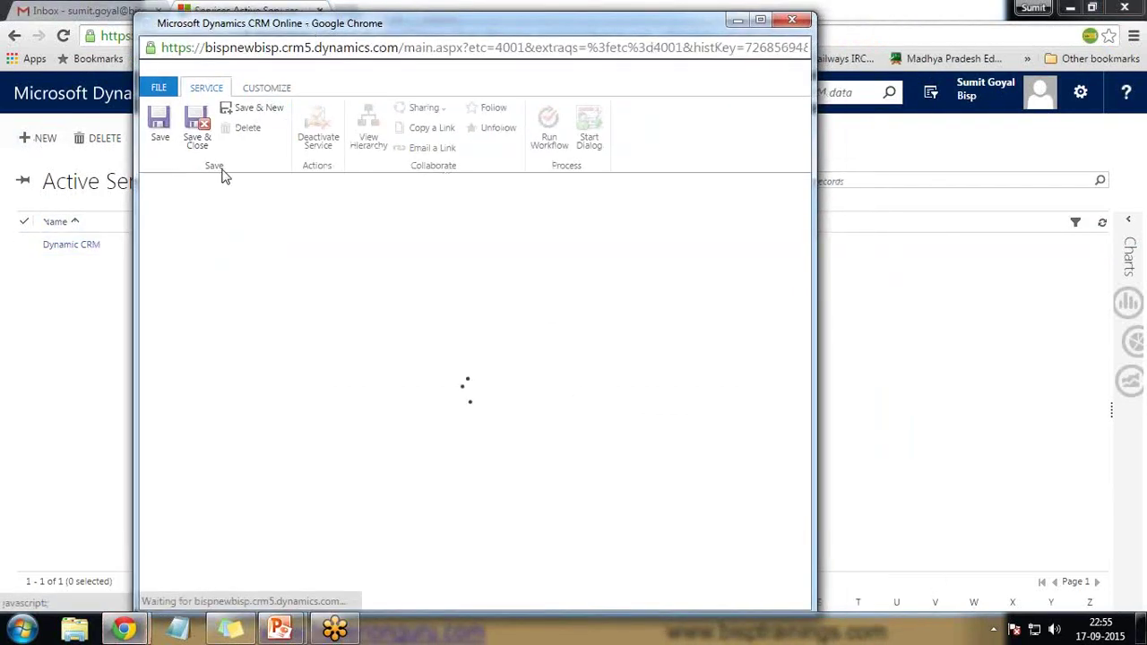
left_click(430, 290)
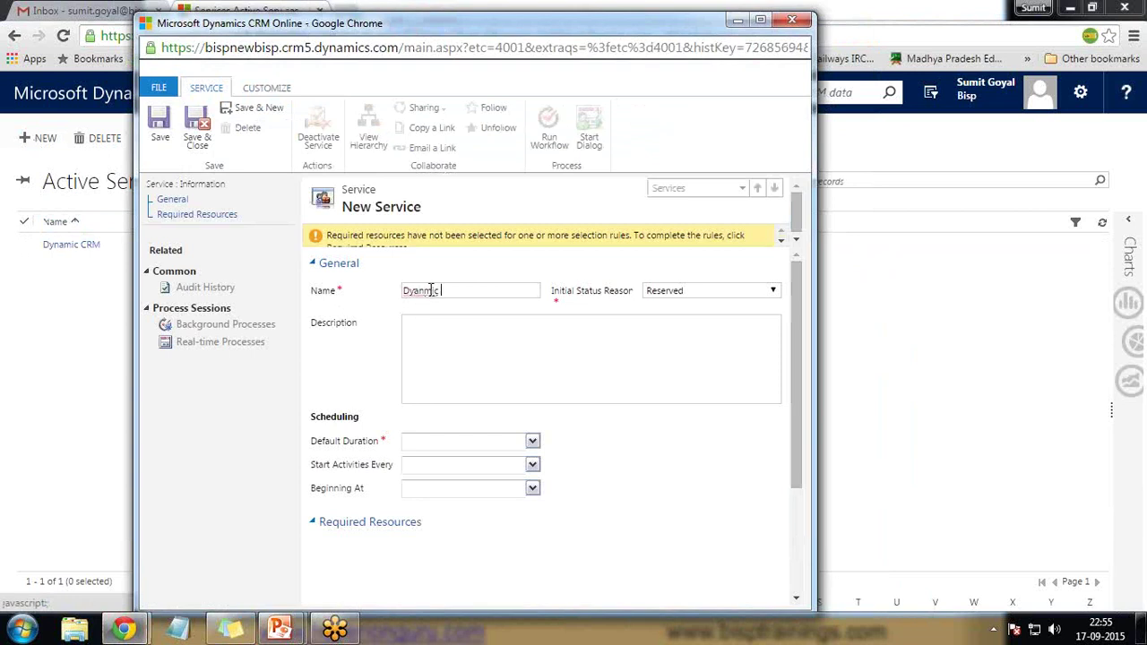
type("Dyanmic")
key("BackSpace")
key("BackSpace")
key("BackSpace")
key("BackSpace")
key("BackSpace")
type("nam")
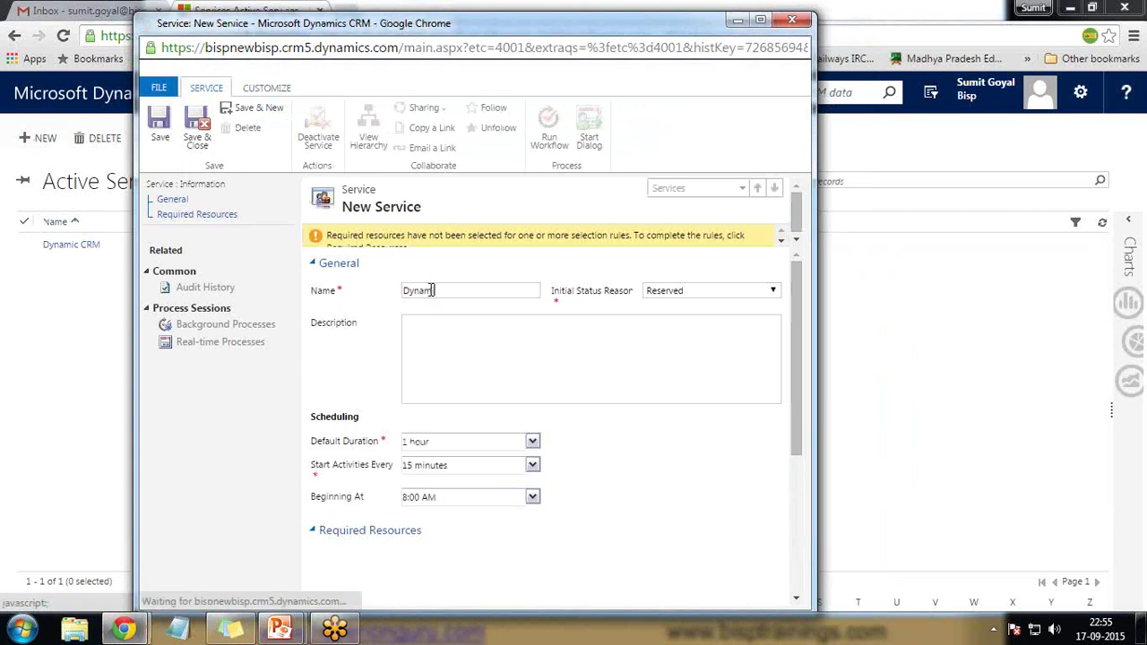
type("ic CRM Training")
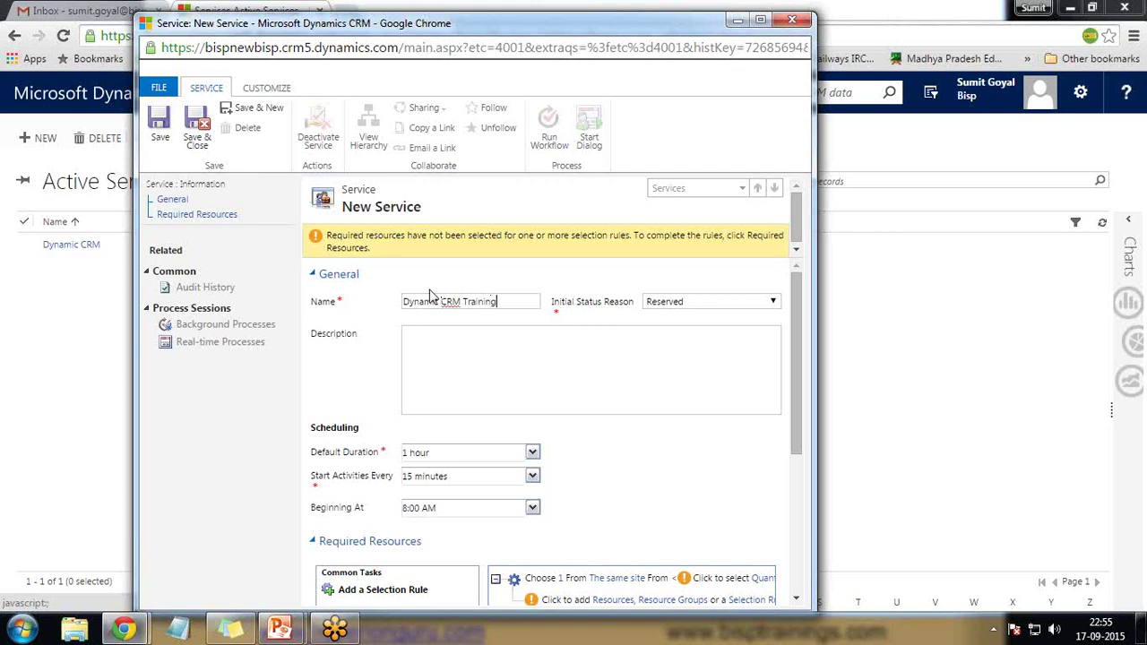
Set the new service's initial status reason to Requested and maximize the service window
left_click(710, 302)
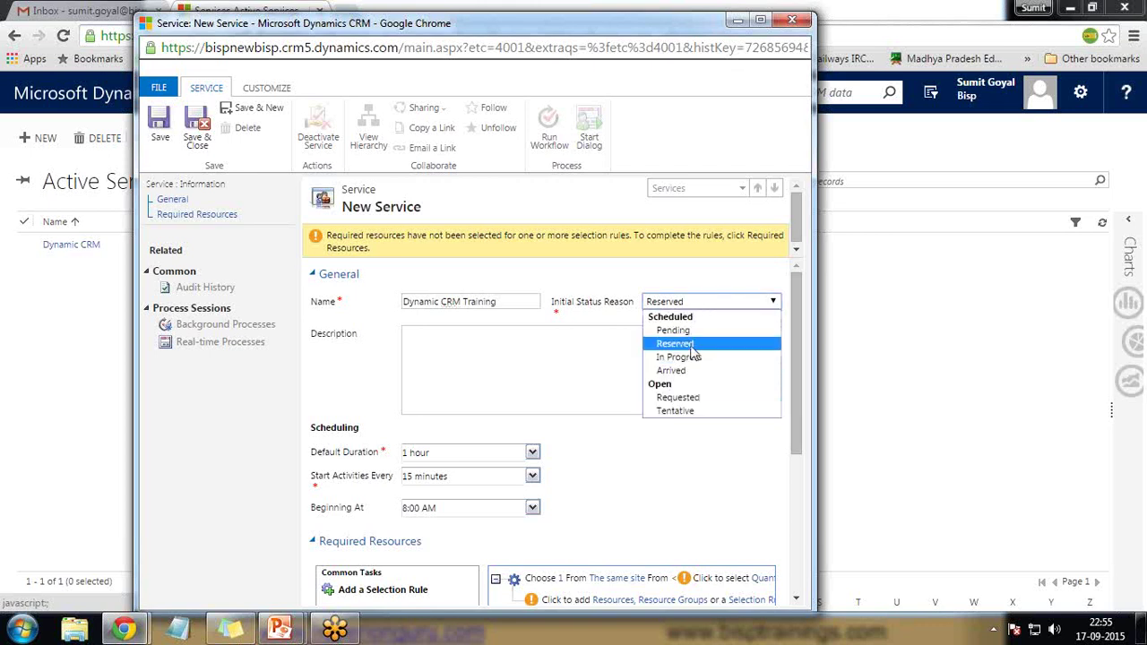
left_click(681, 398)
left_click(760, 20)
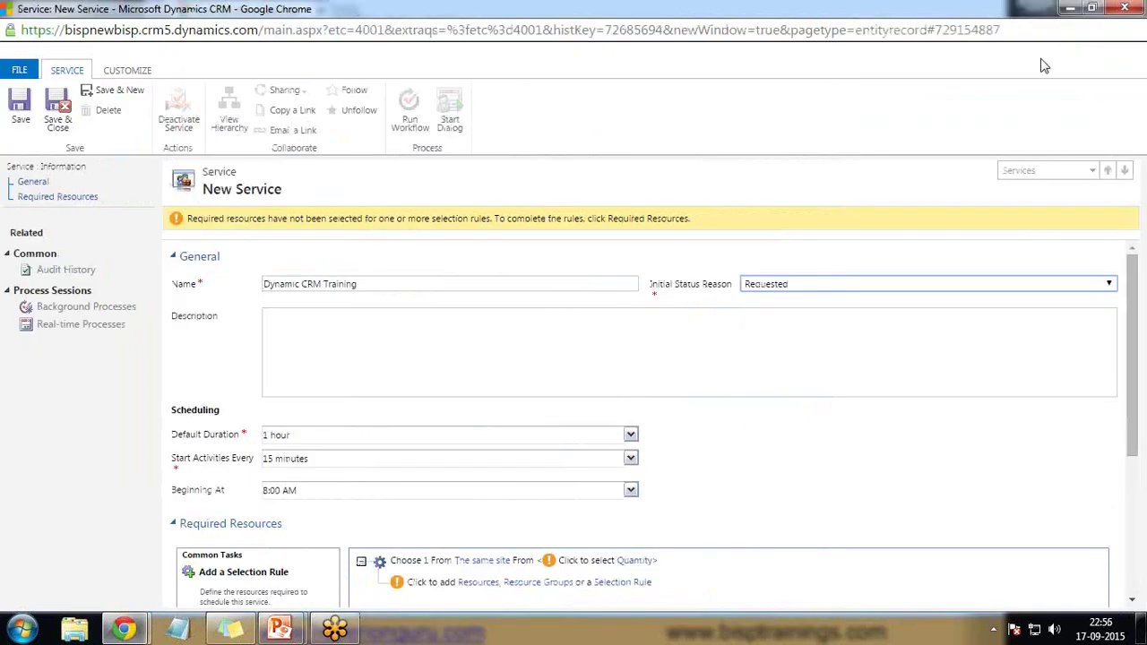
Set the service's default duration to 8 hours
scroll(323, 385, "down", 2)
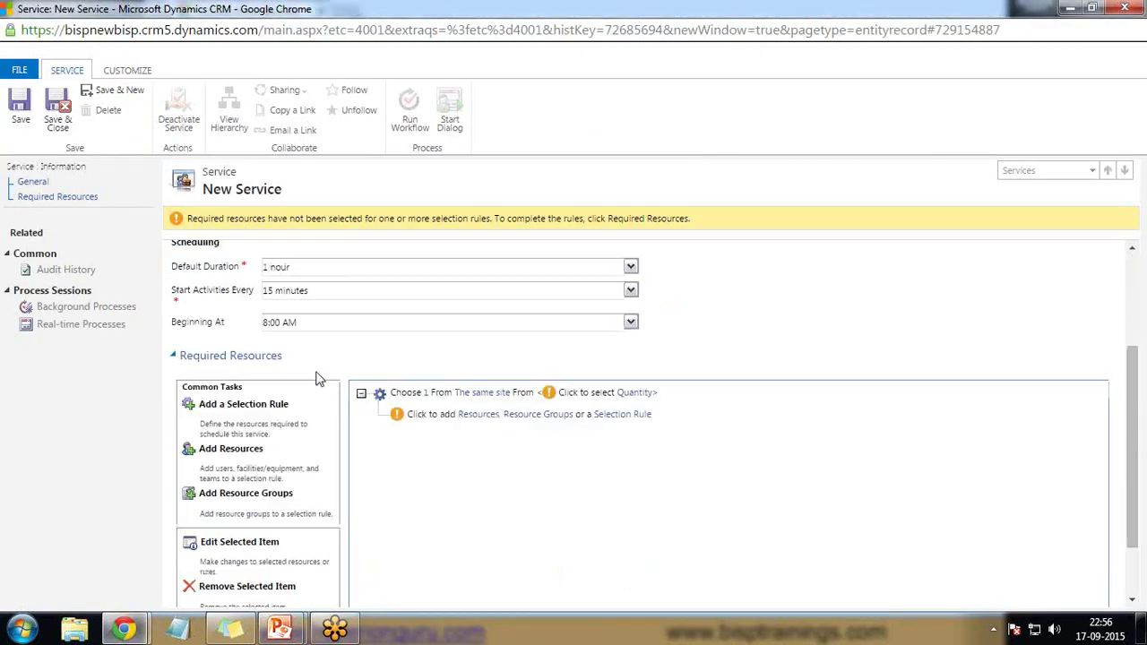
scroll(352, 384, "up", 1)
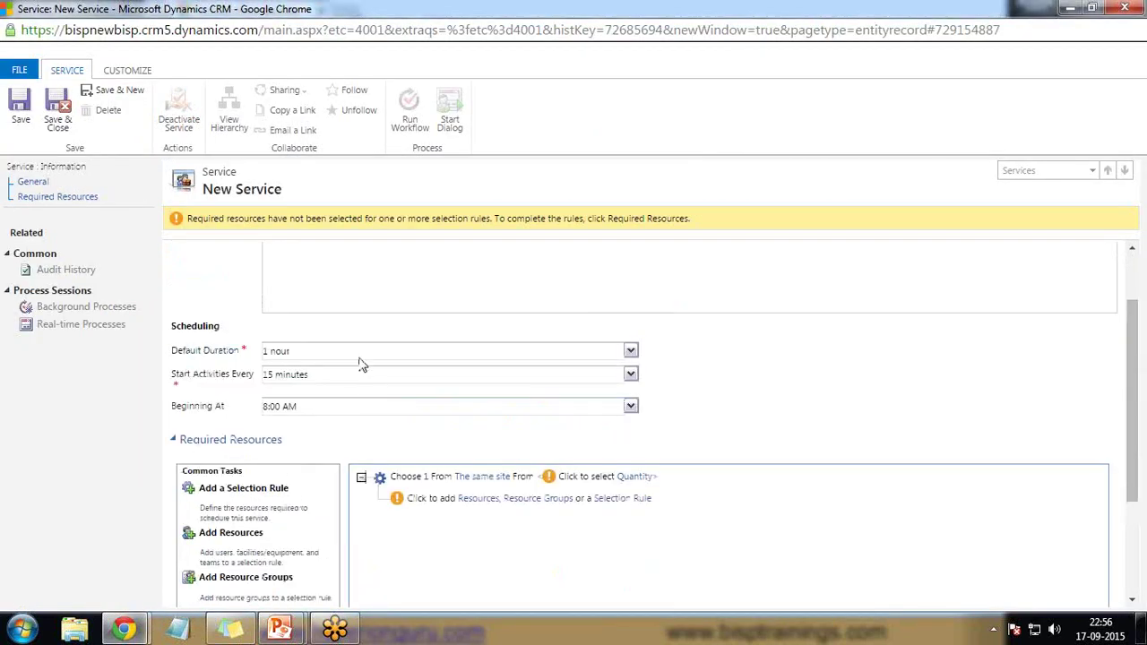
left_click(631, 354)
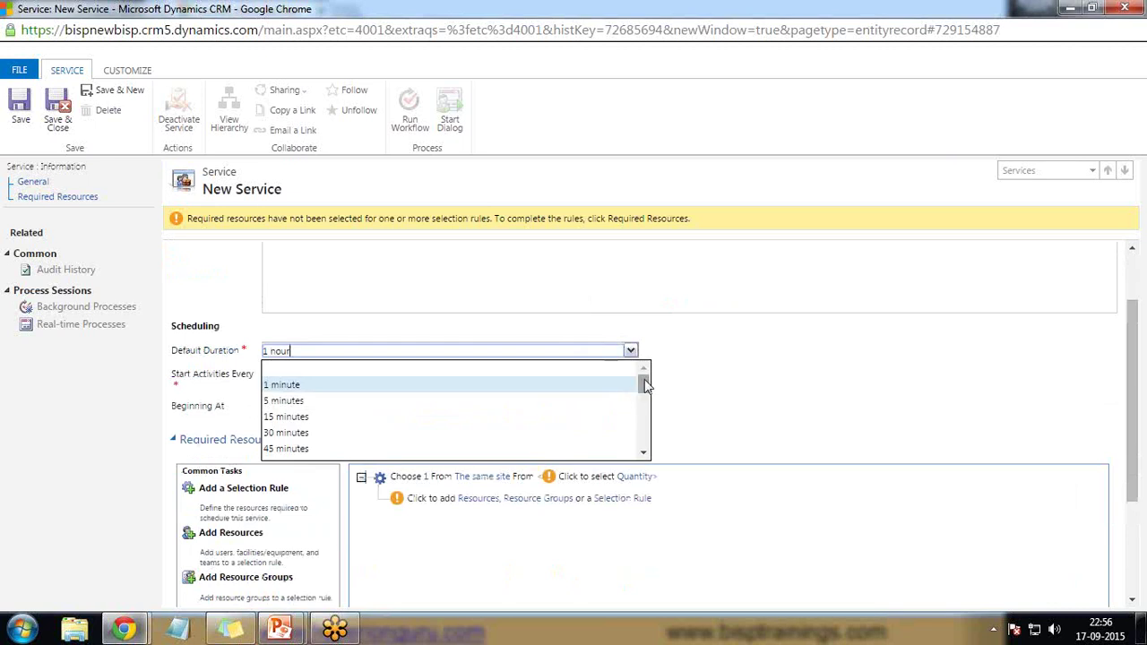
left_click_drag(645, 385, 646, 434)
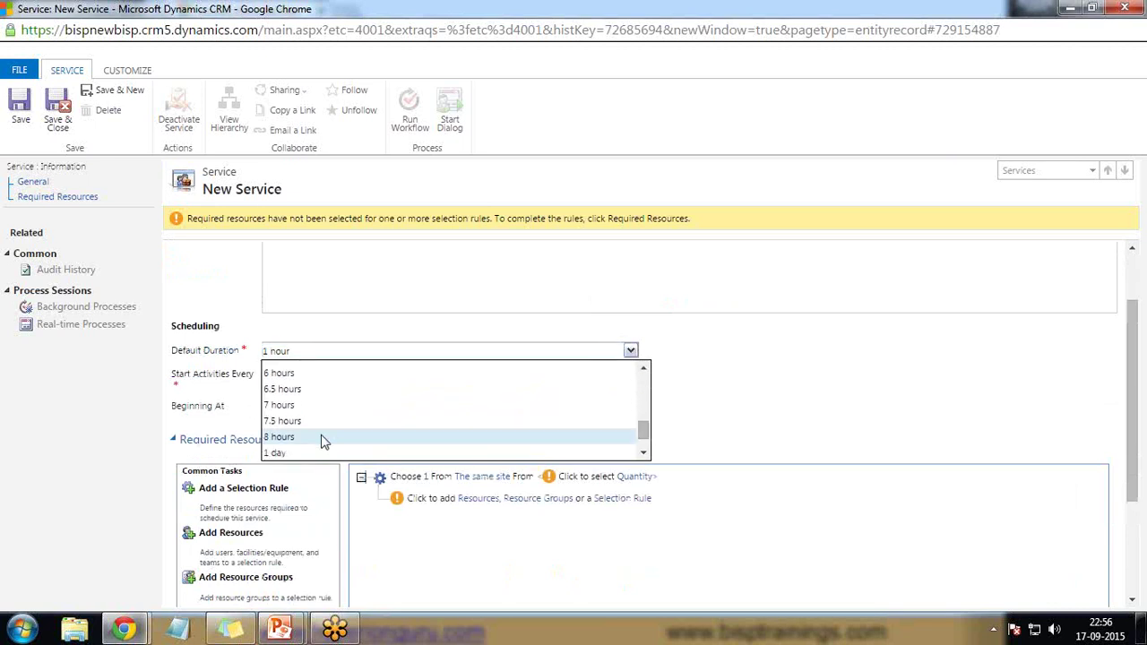
left_click(324, 438)
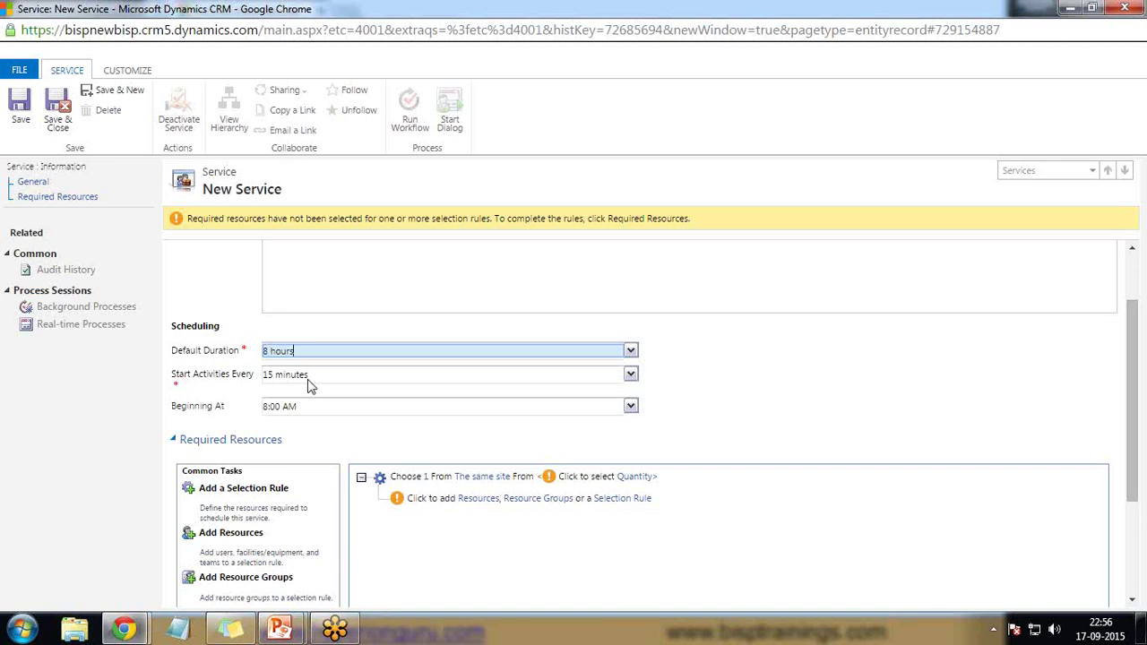
Set the service's activities to start every 1 day and save the service record
left_click(632, 375)
left_click_drag(643, 403, 645, 462)
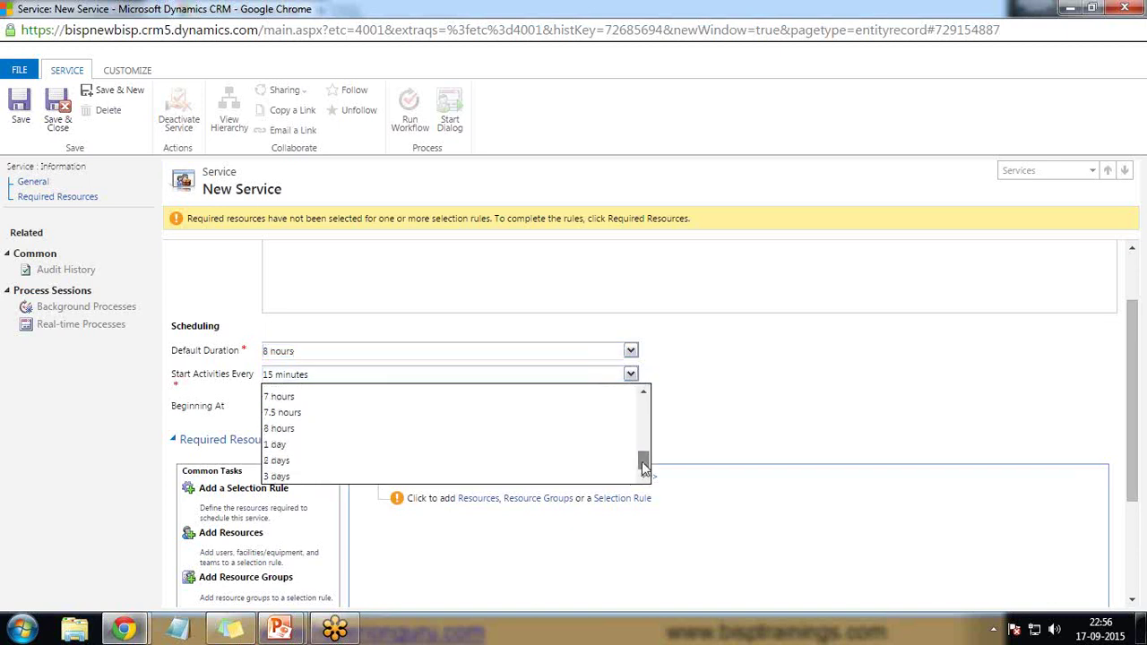
left_click(277, 449)
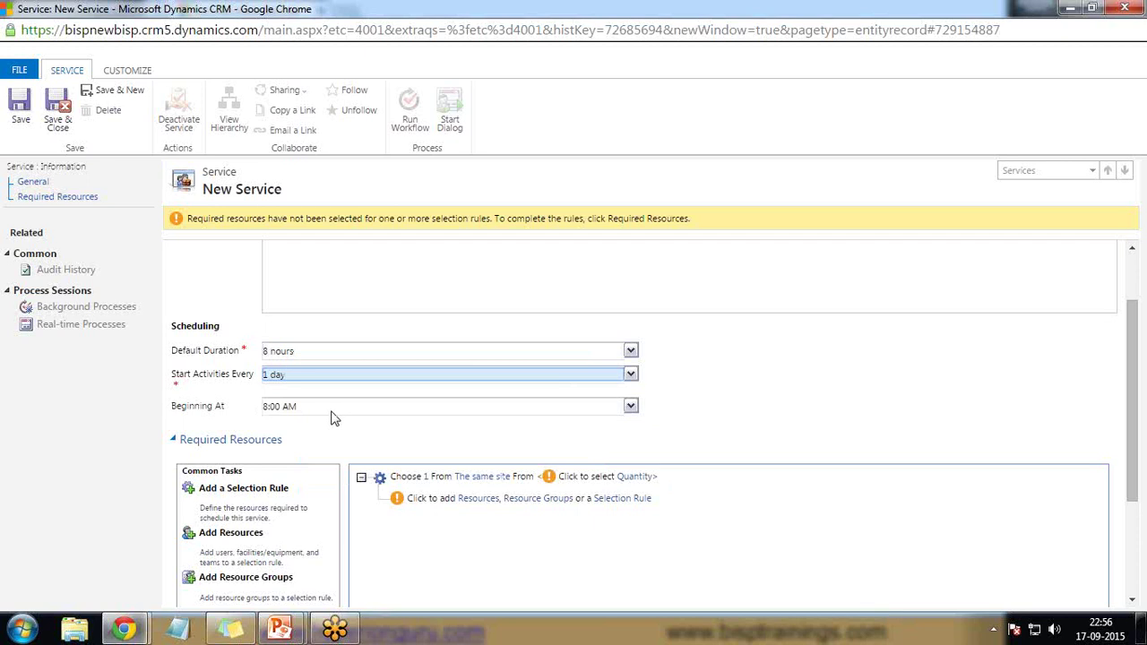
left_click(16, 109)
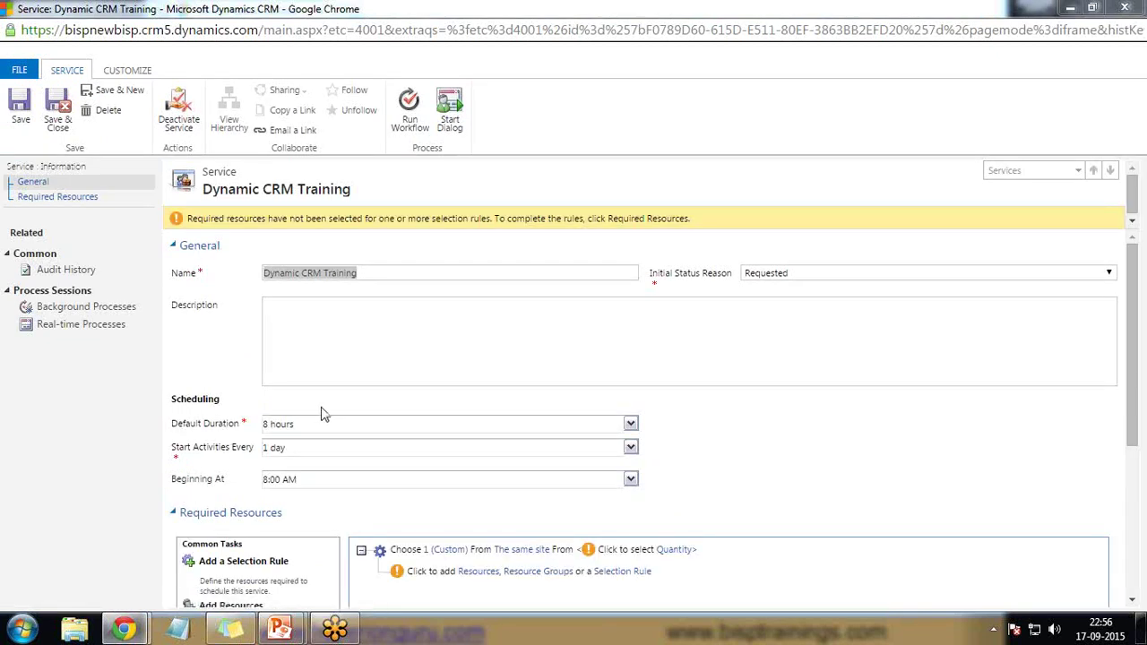
Look up resources for the service's selection rule and select the facilities Training Room Big, Projector and Training Teaching Material
scroll(855, 400, "down", 3)
left_click(543, 305)
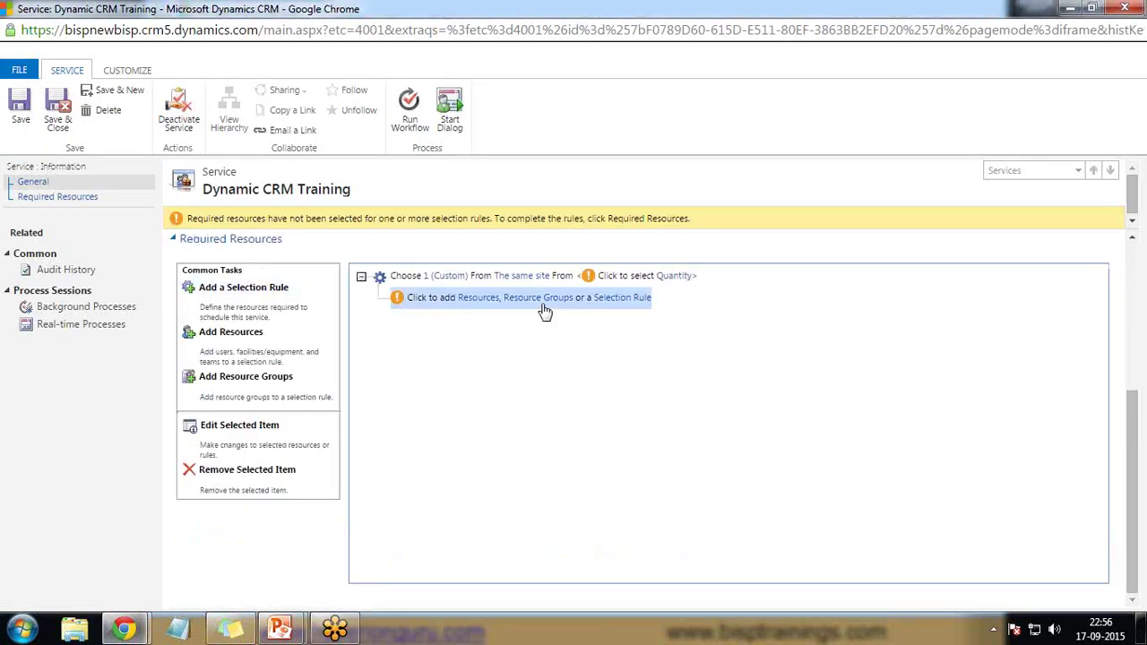
left_click(502, 311)
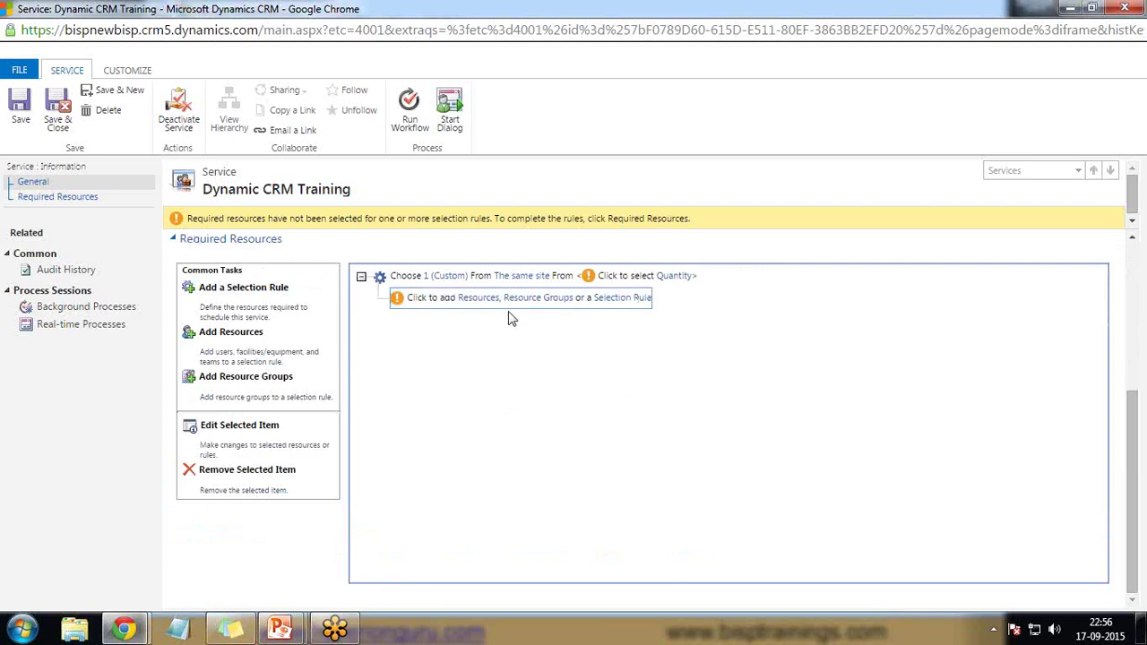
double_click(510, 310)
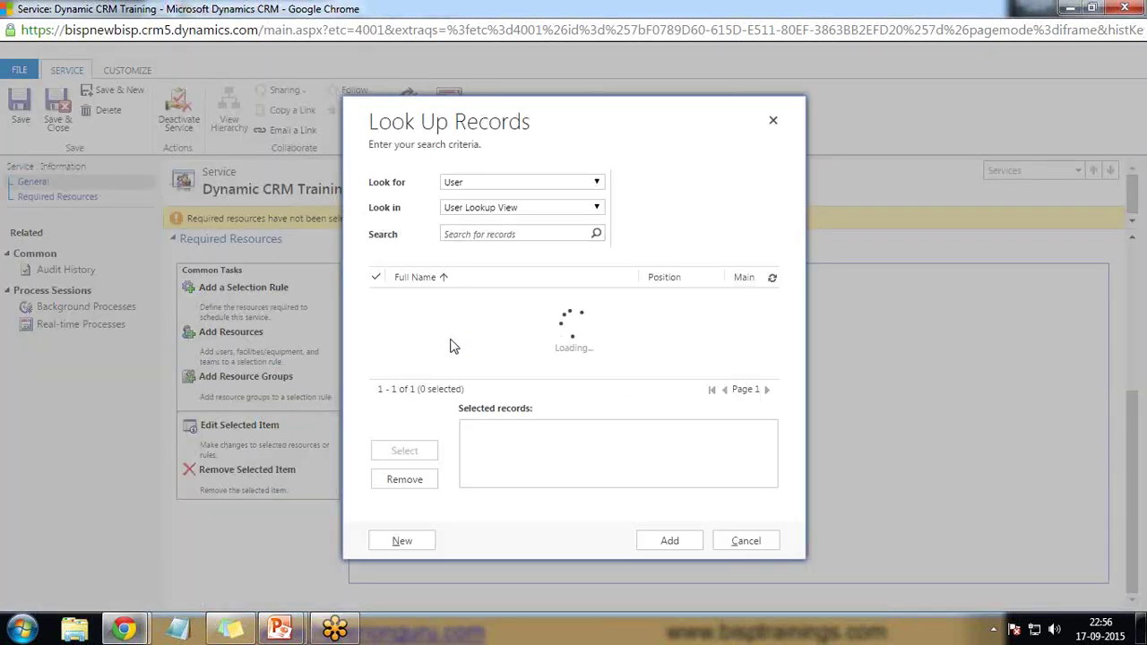
left_click(515, 184)
left_click(502, 200)
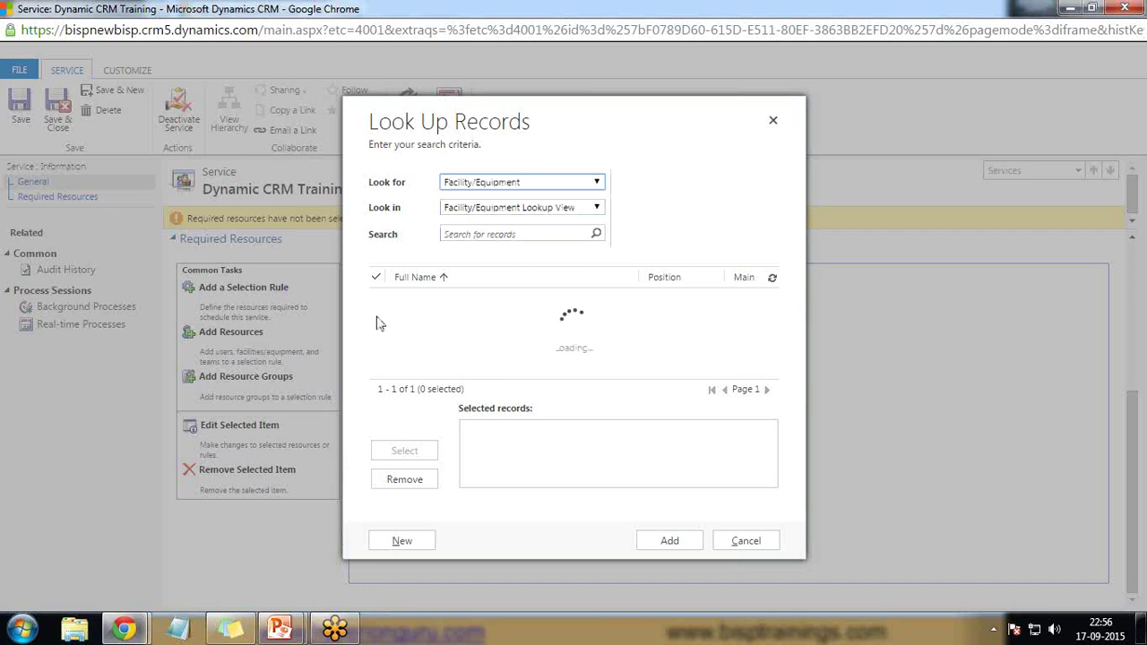
left_click(376, 325)
left_click(376, 348)
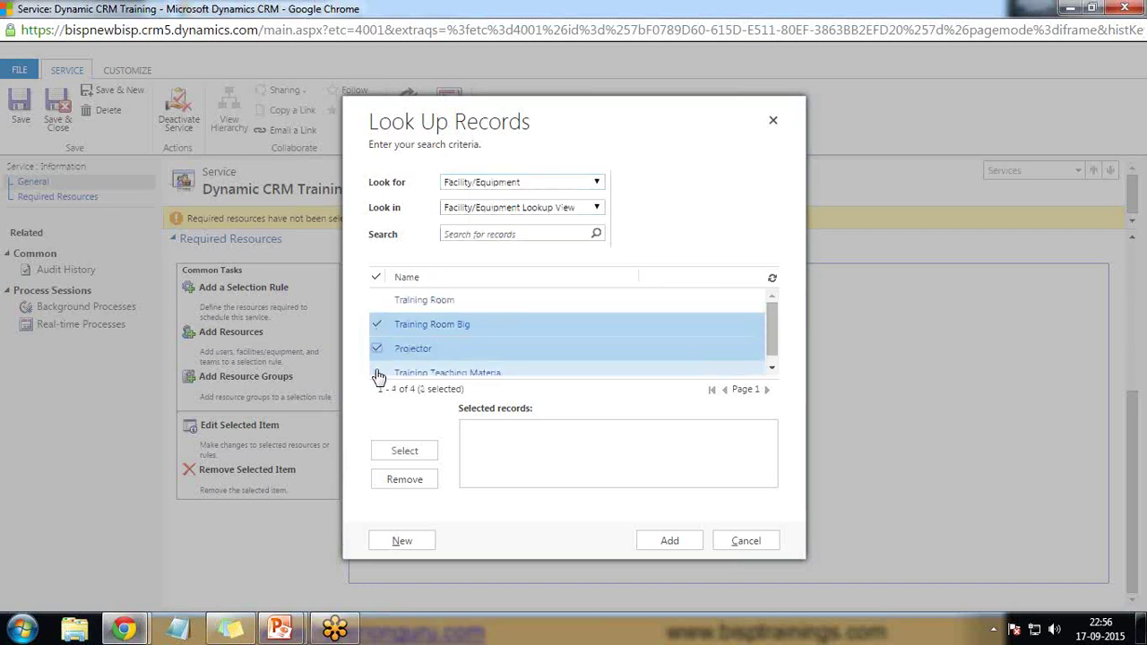
left_click(376, 371)
left_click(417, 453)
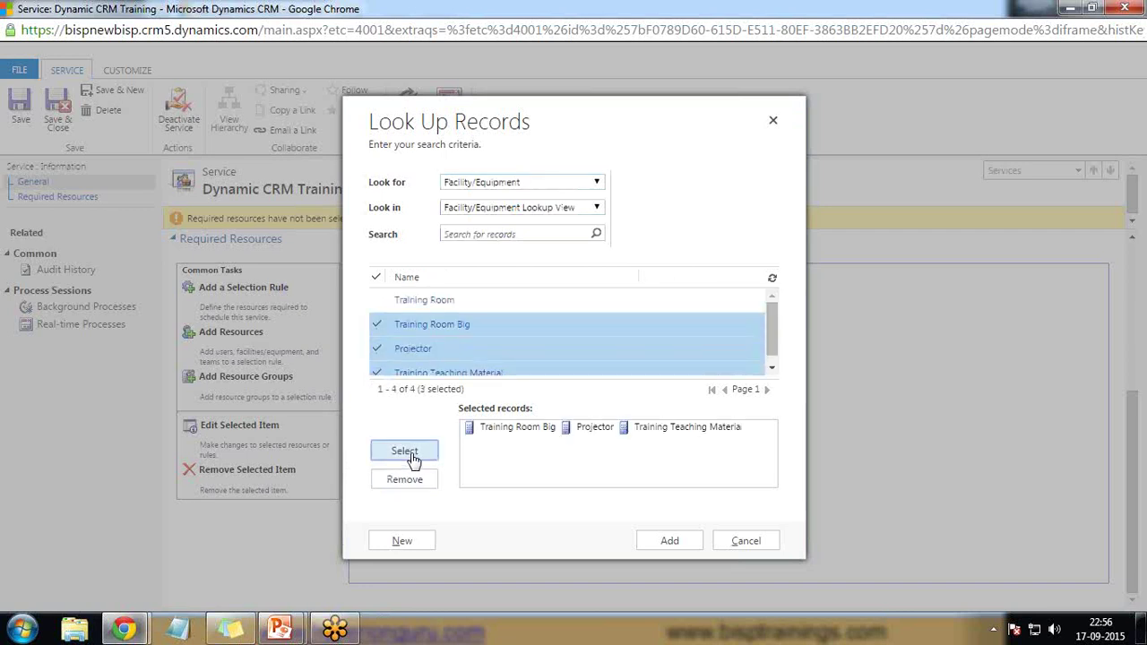
Select the listed user as well and add all selected resources to the service without saving them as a resource group
left_click(574, 182)
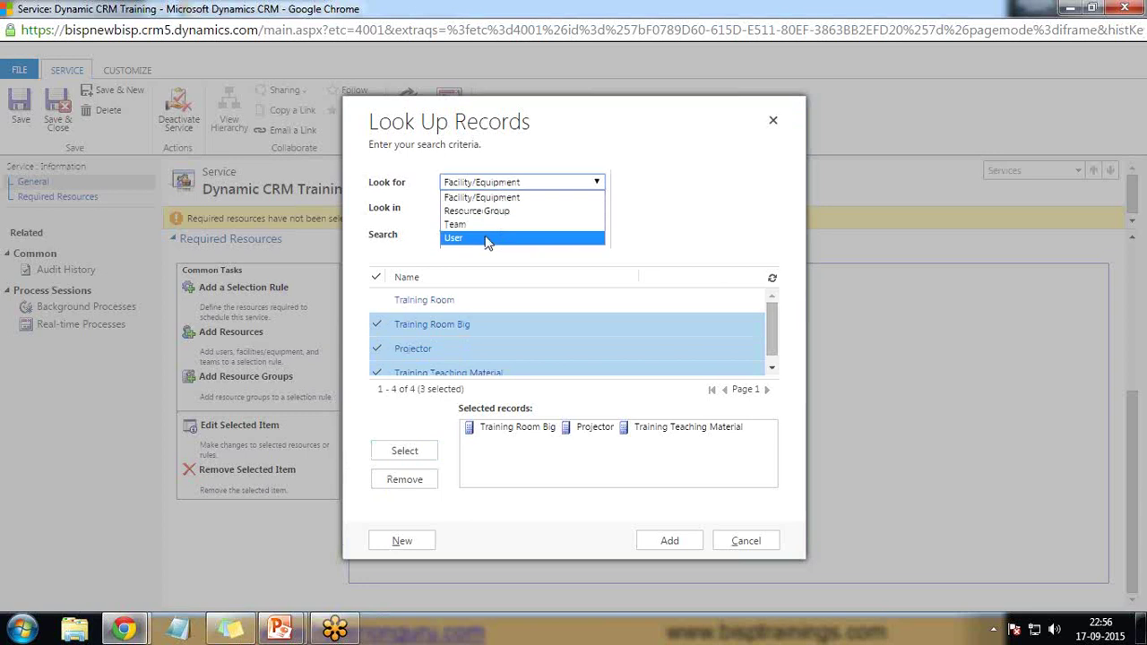
left_click(489, 238)
left_click(378, 300)
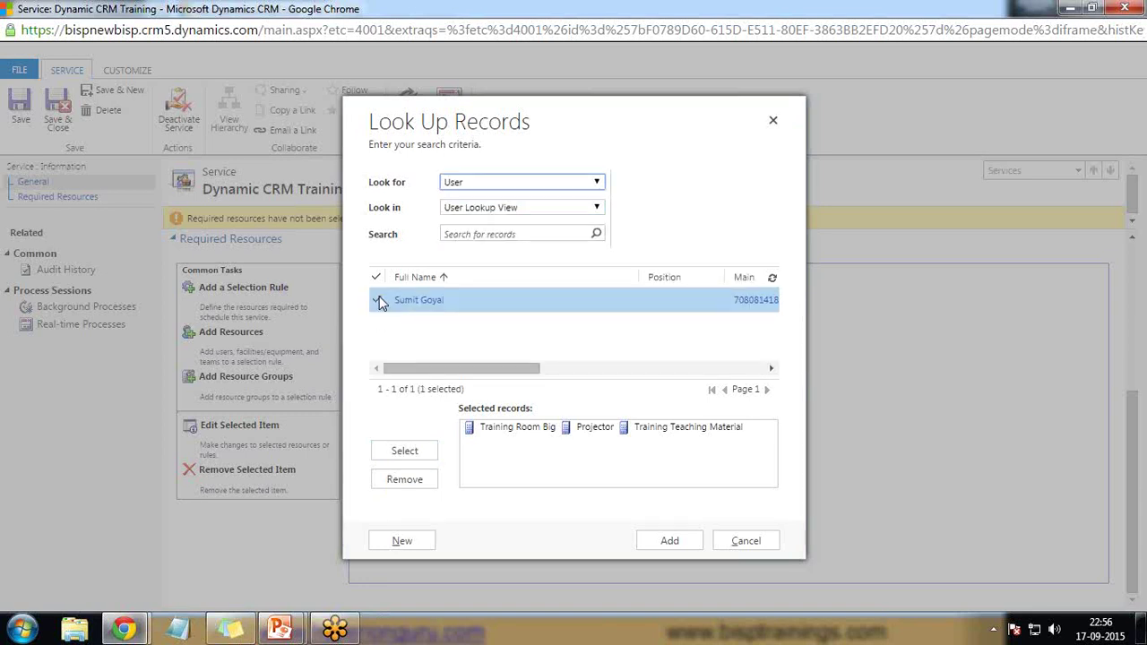
left_click(420, 451)
left_click(672, 543)
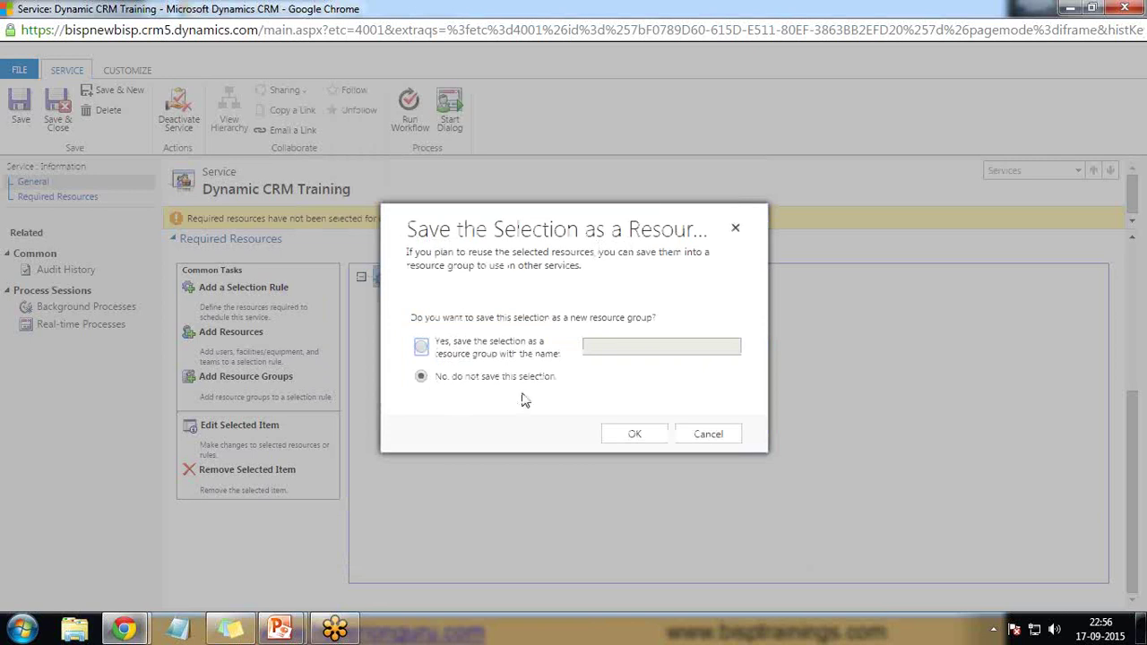
left_click(630, 435)
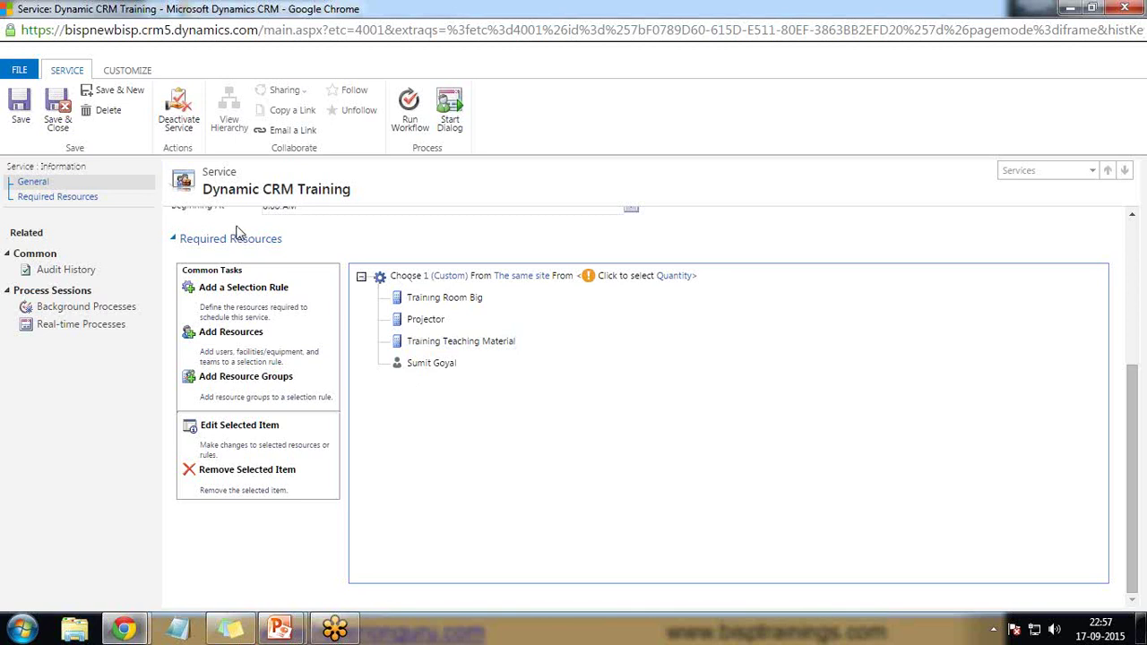
Save and close the service and open the Service Calendar in the Service area
left_click(56, 102)
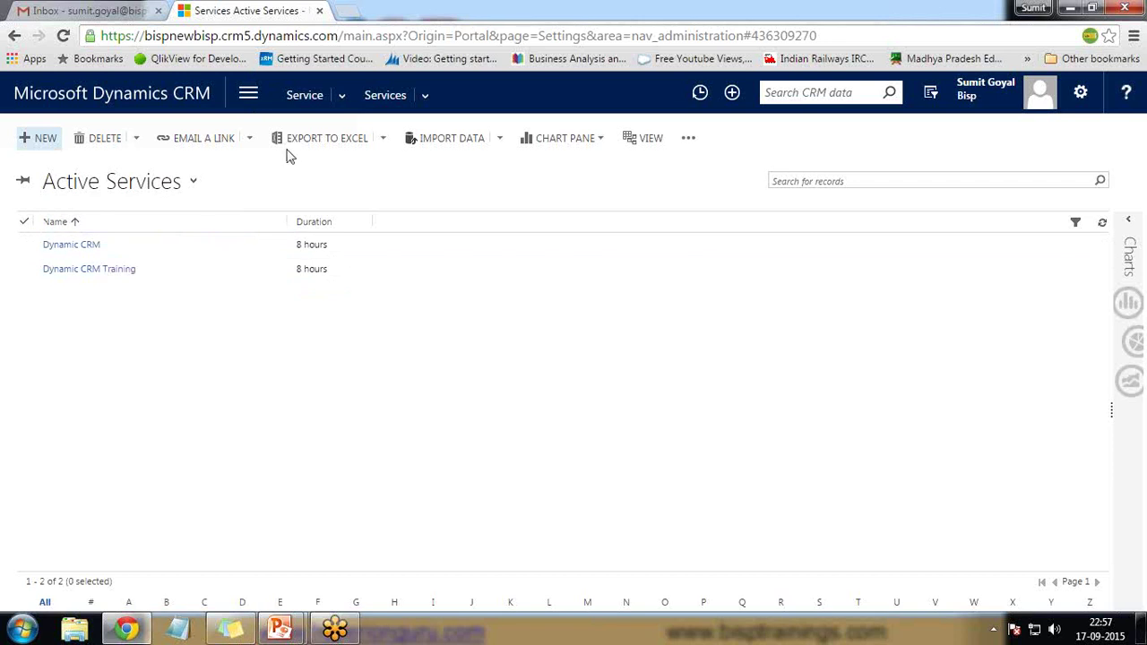
left_click(250, 94)
left_click(344, 95)
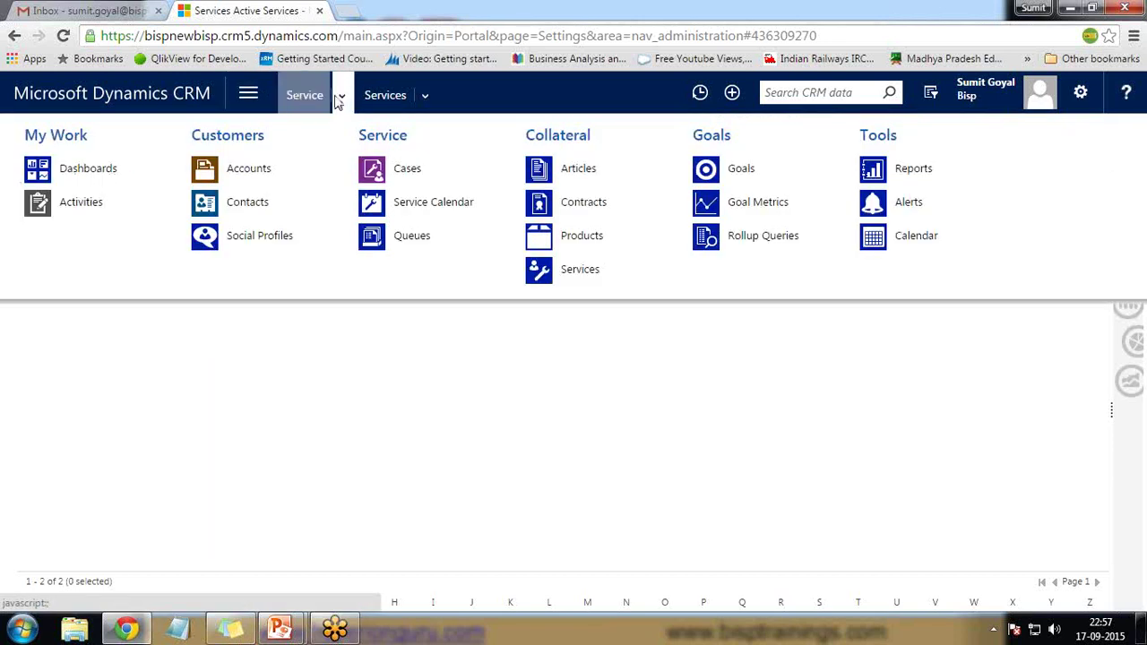
left_click(412, 208)
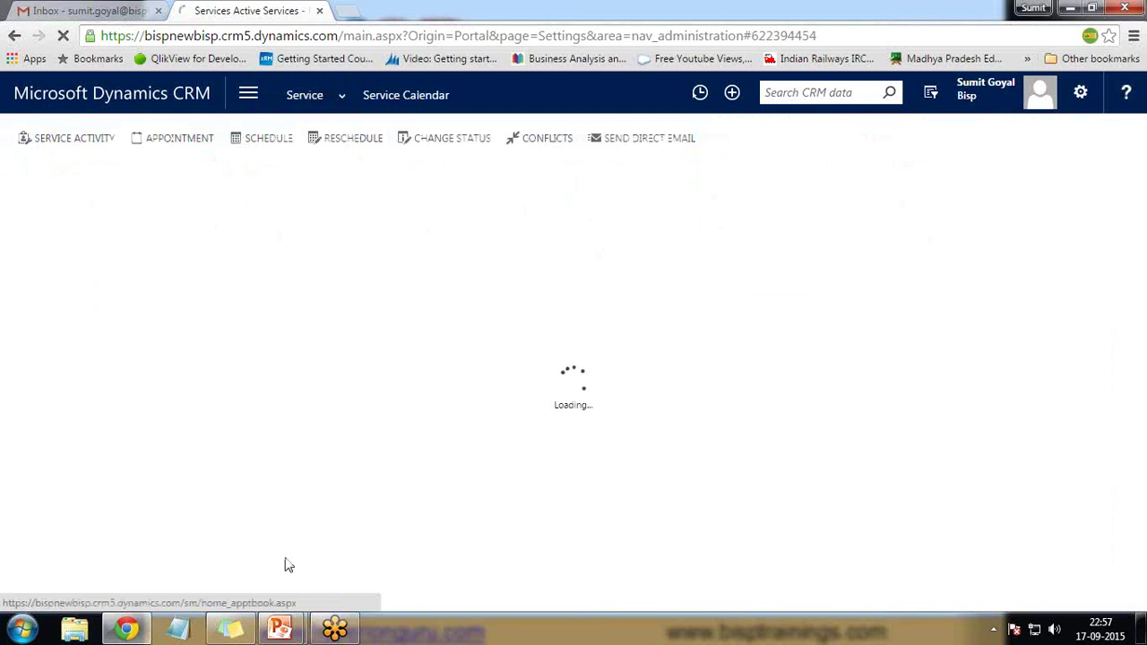
Read the Service Calendar definition on the PowerPoint slide, return to the CRM browser window and show the calendar for the whole month
left_click(279, 629)
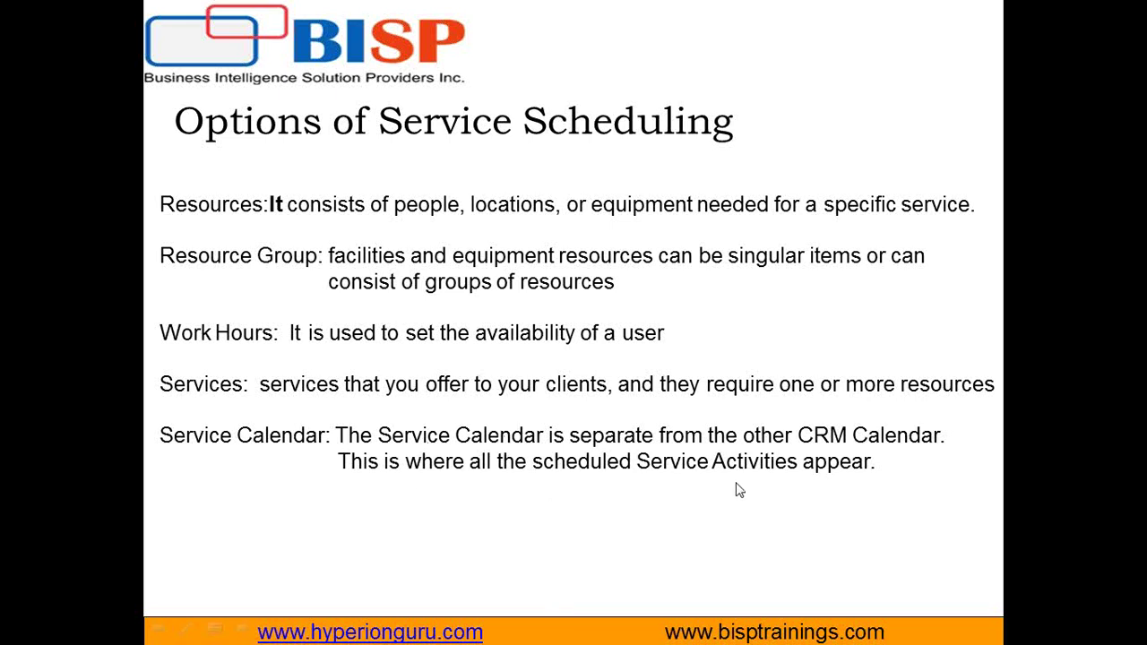
key("alt+Tab")
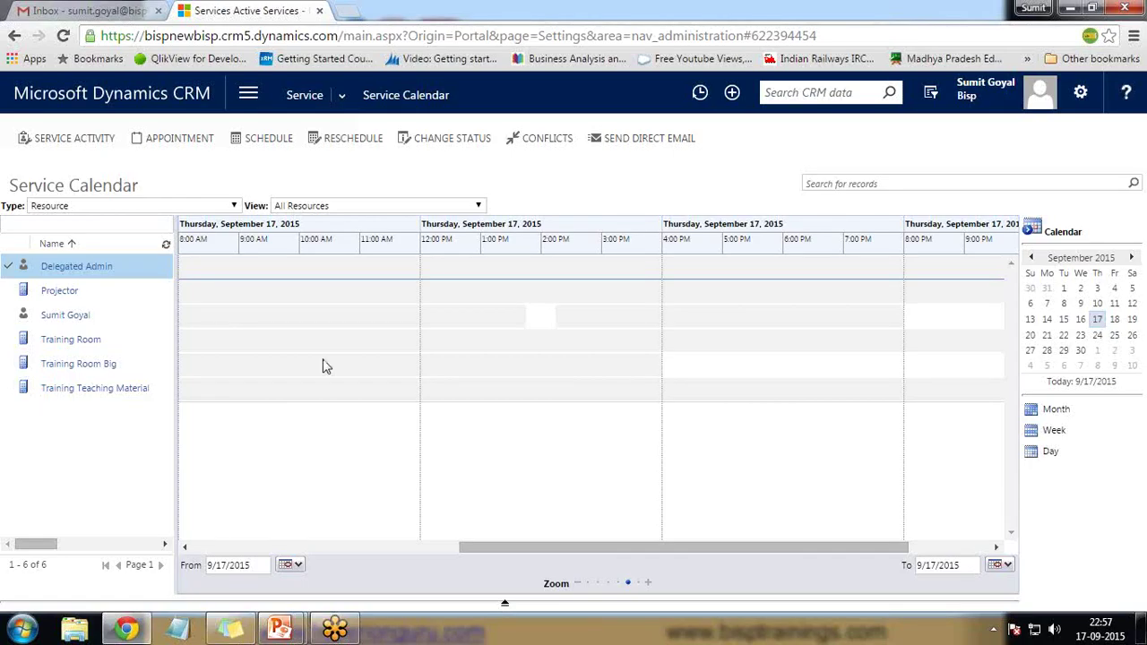
left_click_drag(540, 547, 686, 551)
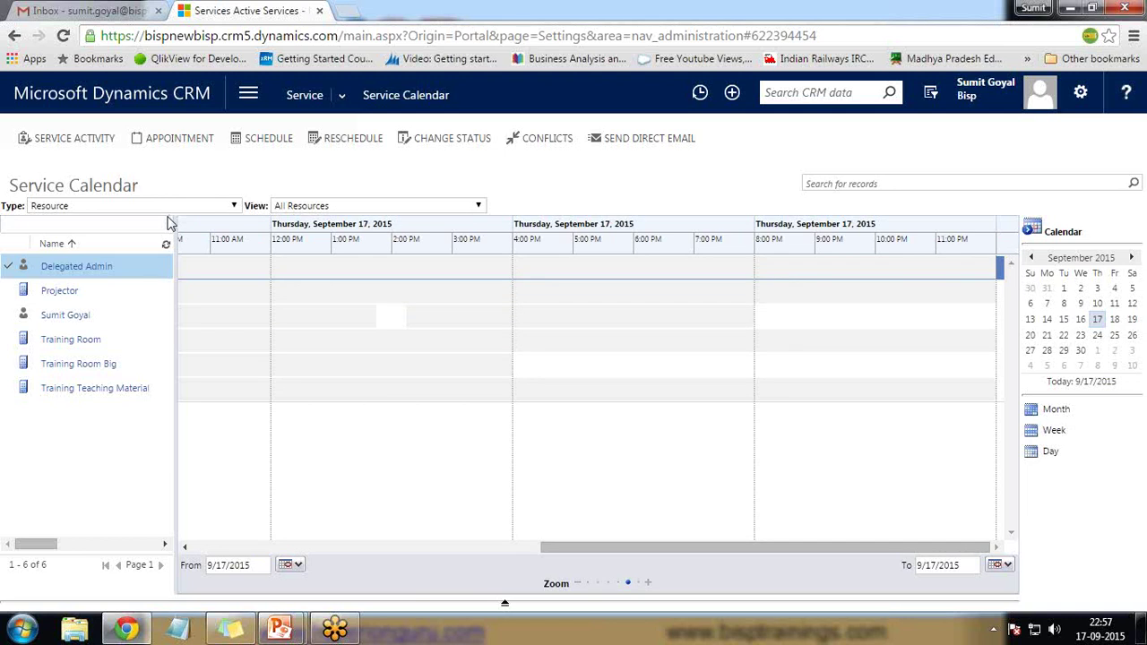
left_click(1054, 430)
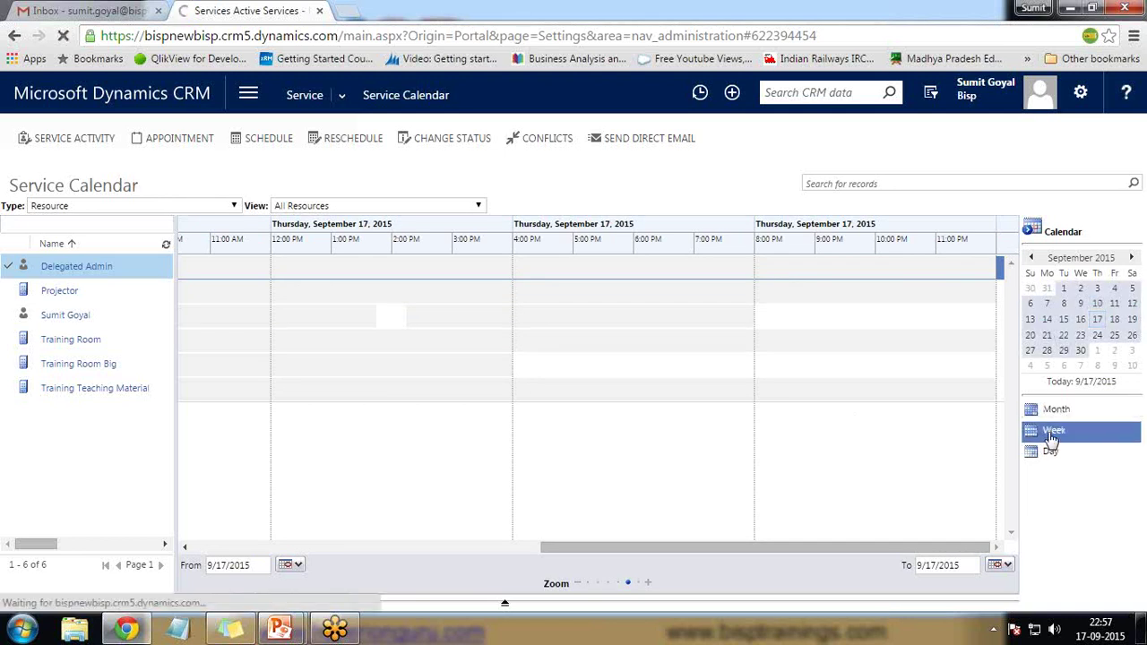
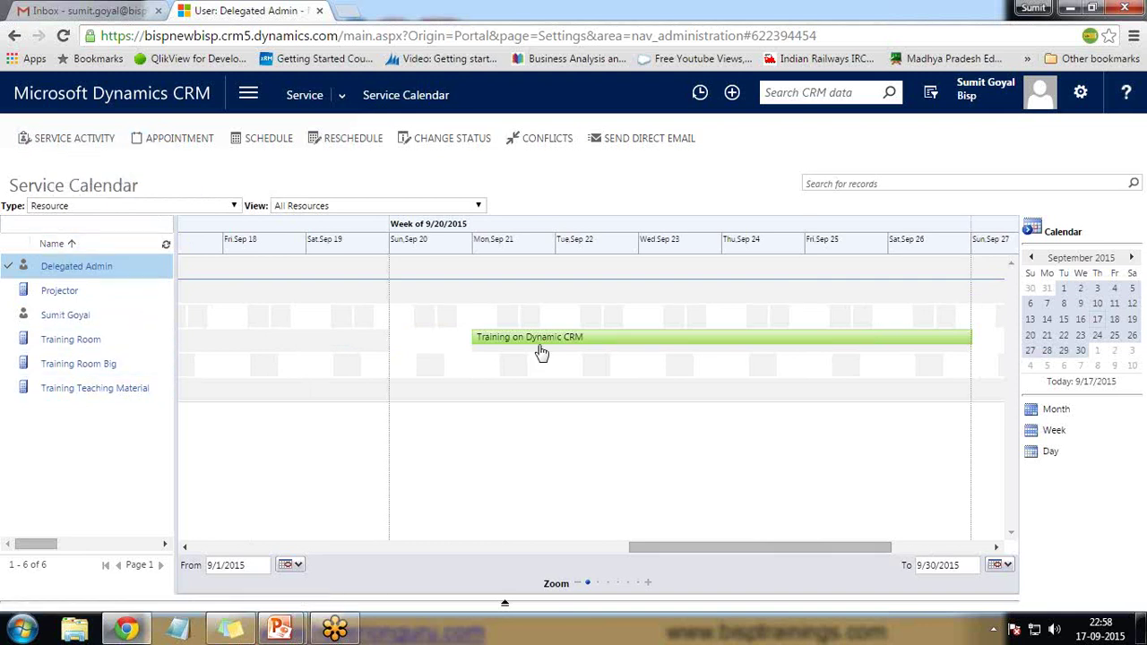
Create a new service activity with the subject Dynamic CRM Training For Batch 4001
left_click(79, 139)
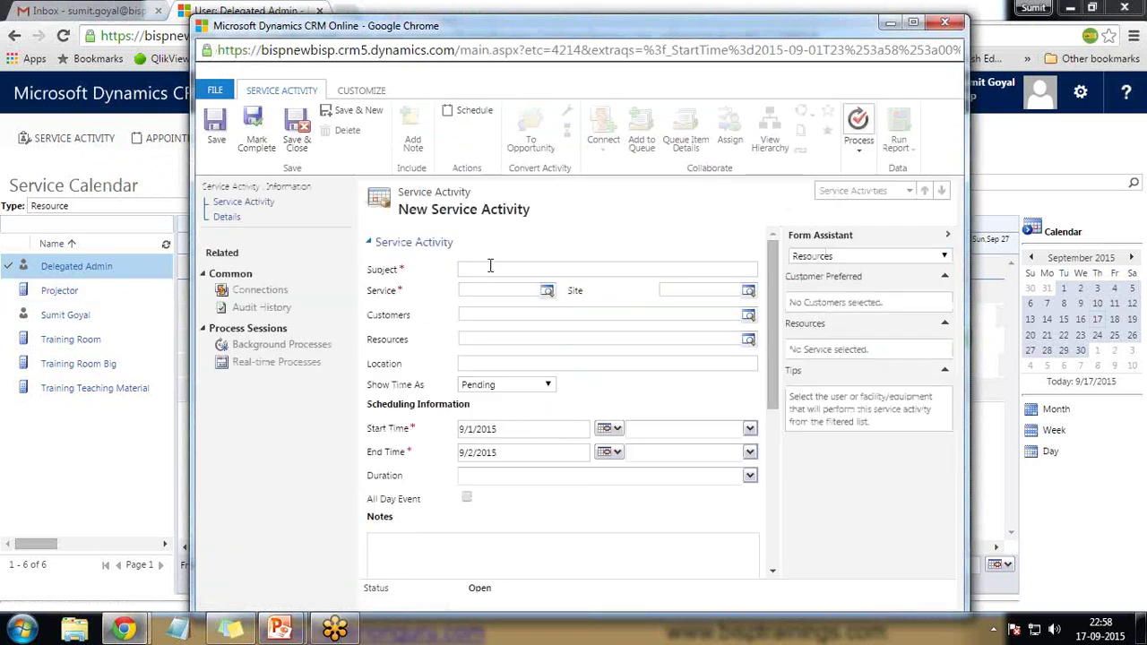
key("BackSpace")
key("BackSpace")
key("BackSpace")
key("BackSpace")
key("BackSpace")
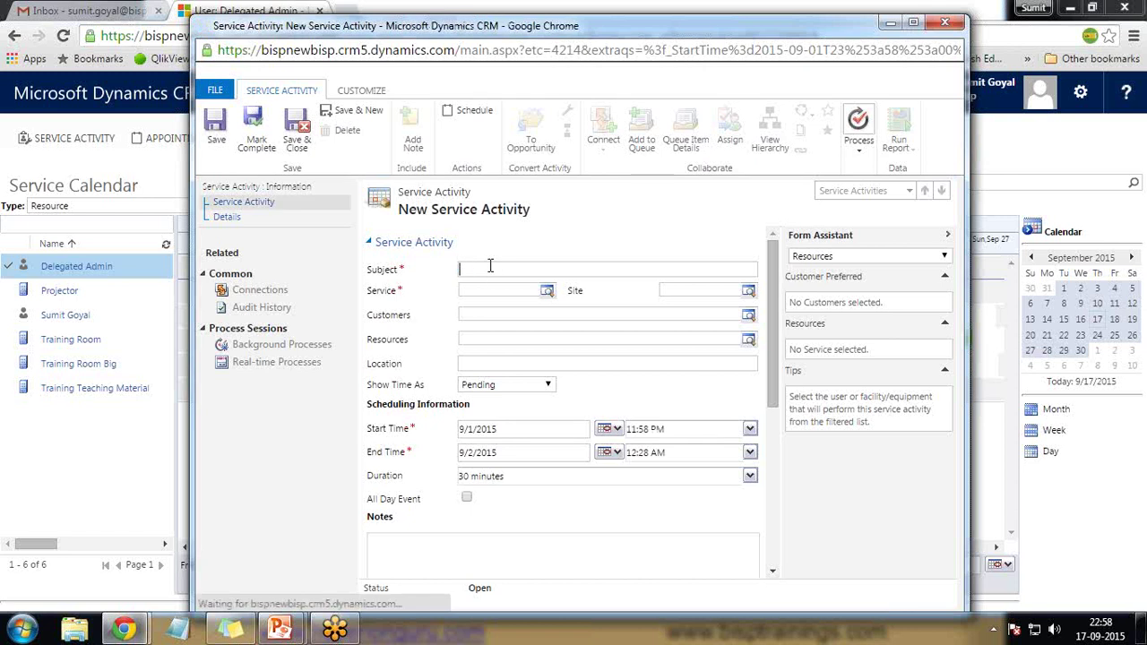
type("Dynamics CRM Training Fo")
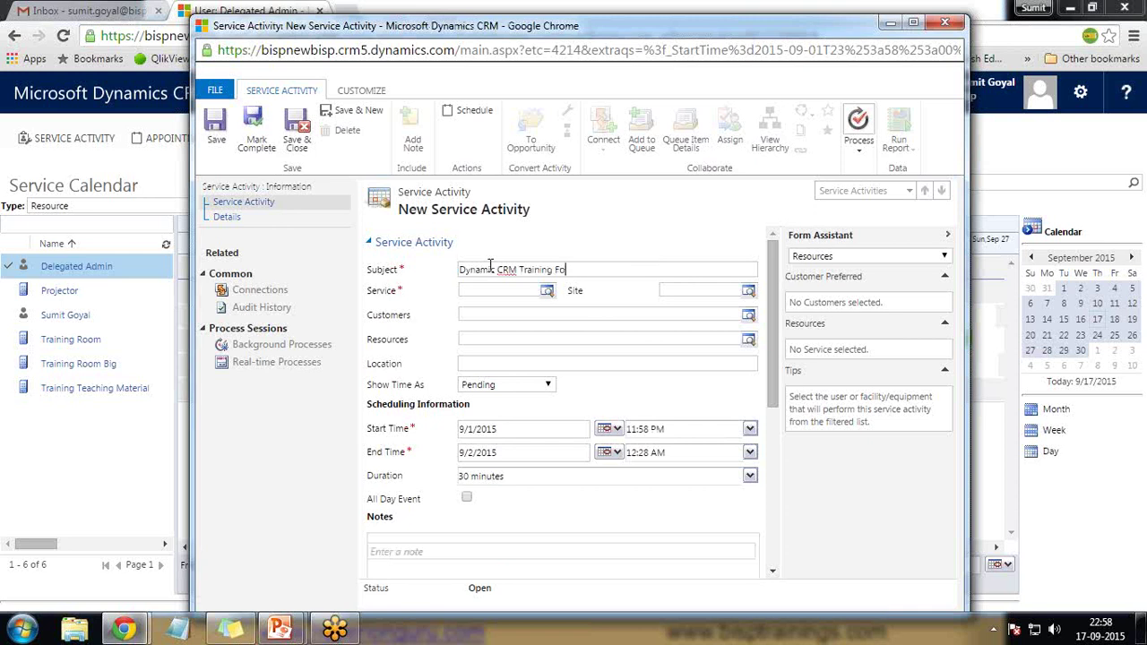
type("N")
Assign the Dynamic CRM Training service and the Gurgaon Sec 48 site to the service activity
left_click(530, 292)
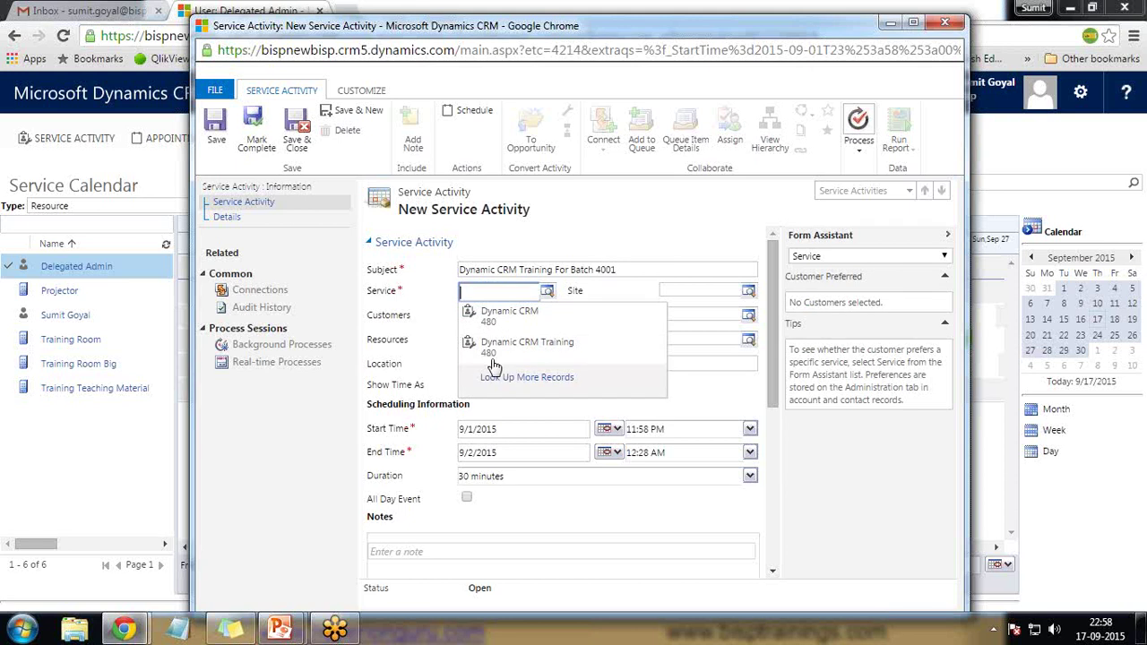
left_click(502, 348)
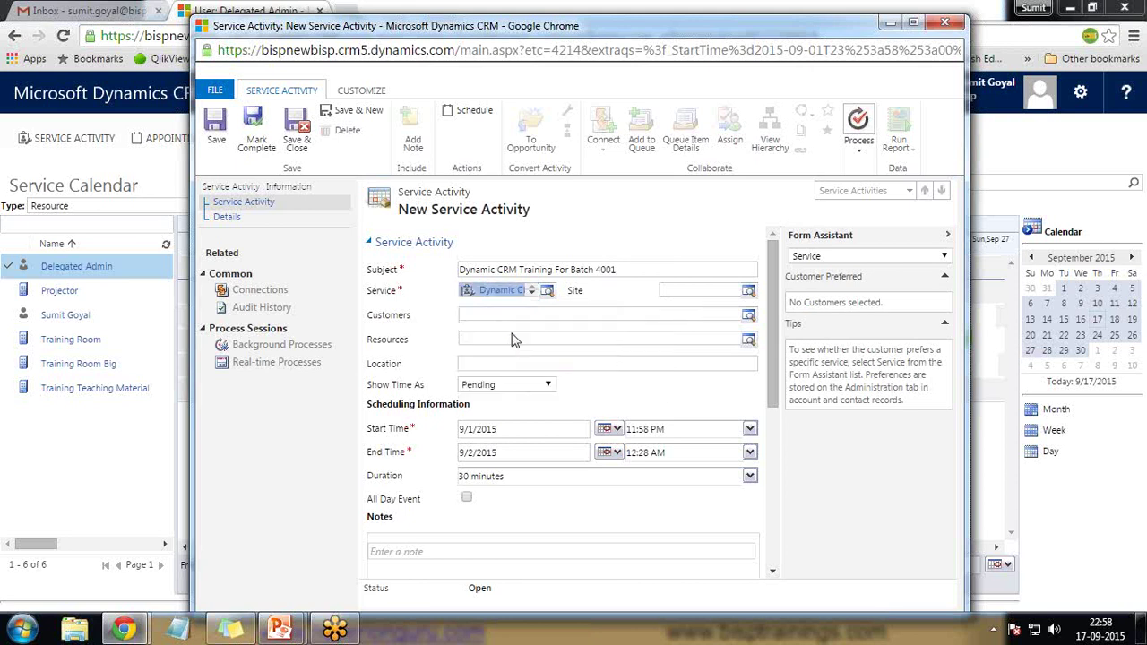
left_click(748, 292)
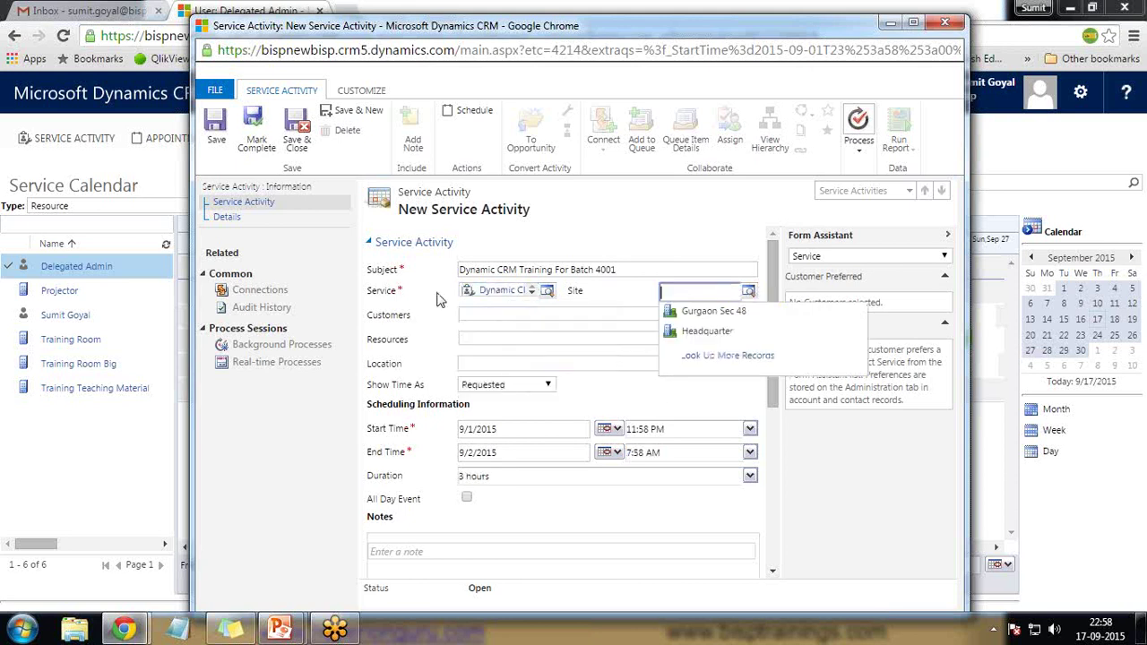
left_click(704, 314)
Add all records from the Contacts Lookup View as customers of the service activity
left_click(491, 316)
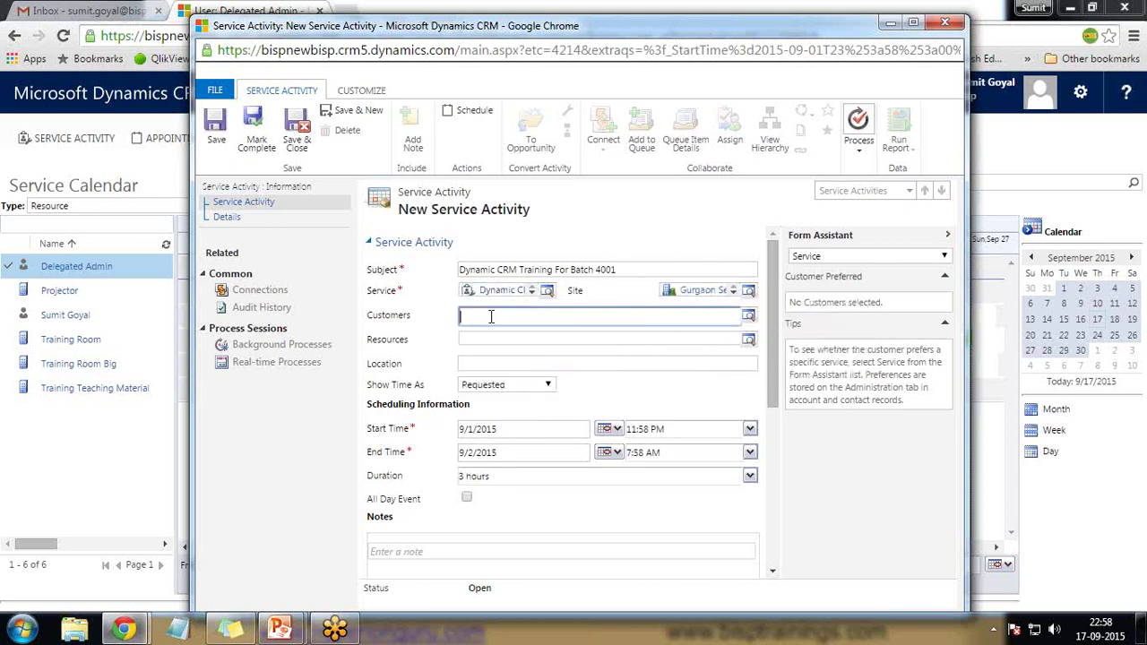
left_click(647, 323)
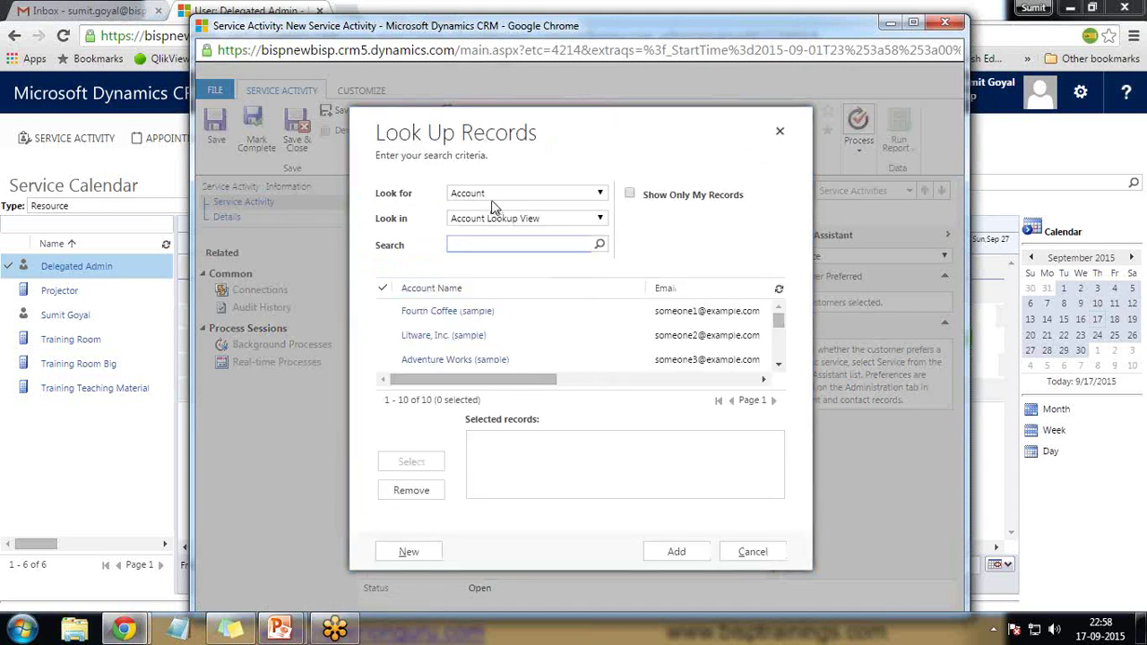
left_click(495, 197)
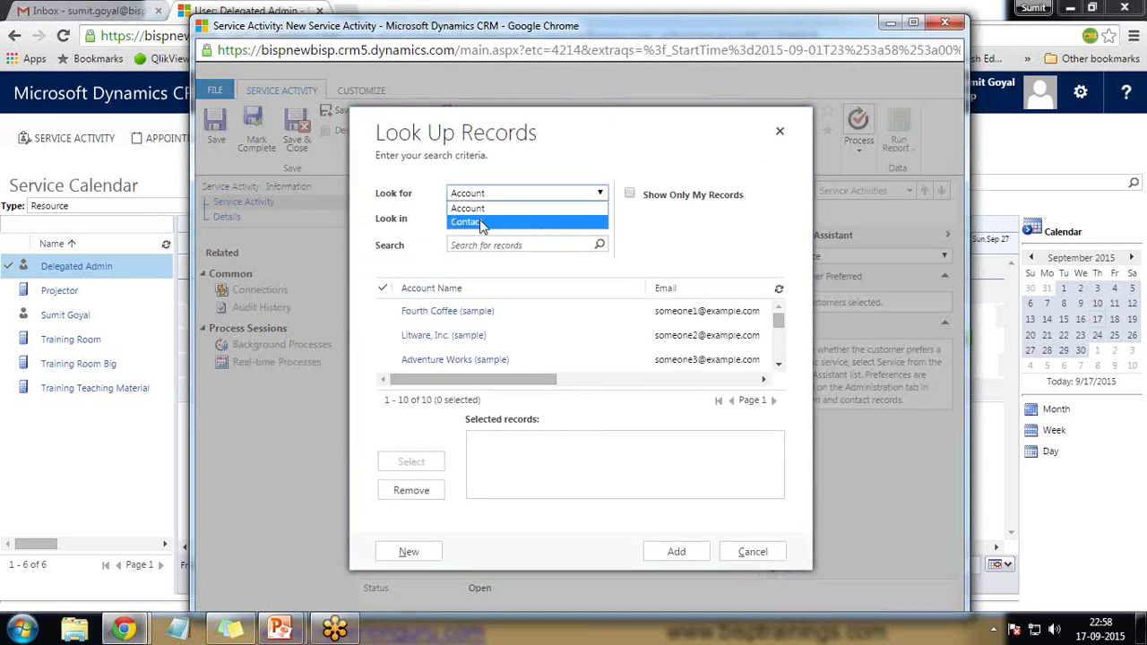
left_click(481, 224)
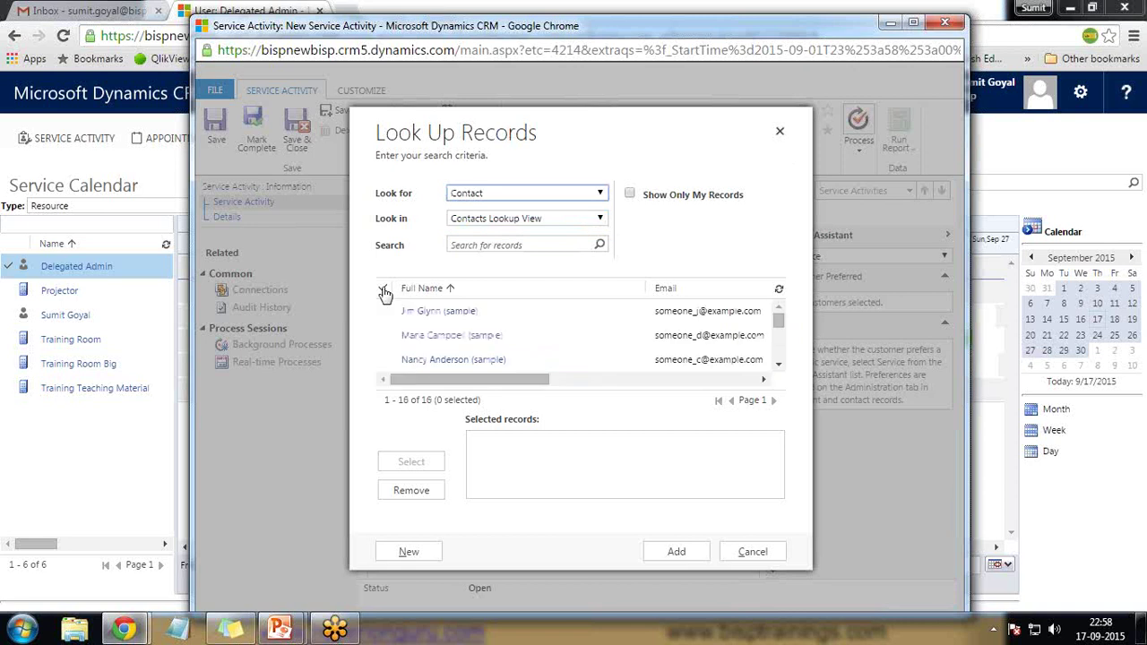
left_click(383, 289)
left_click(414, 461)
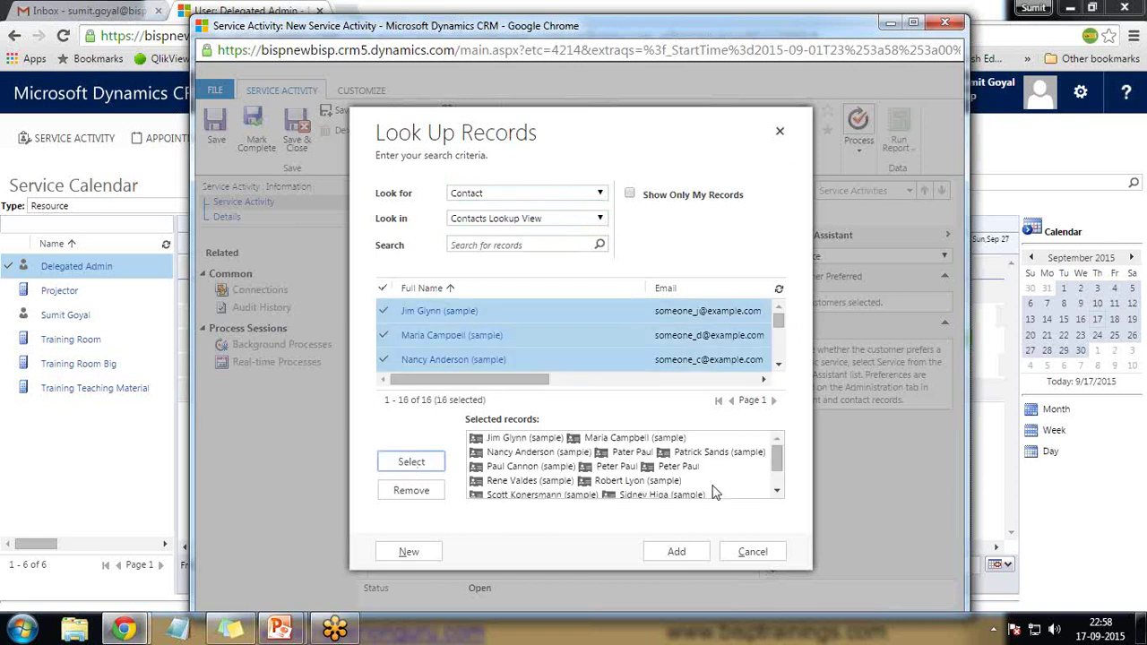
left_click(676, 551)
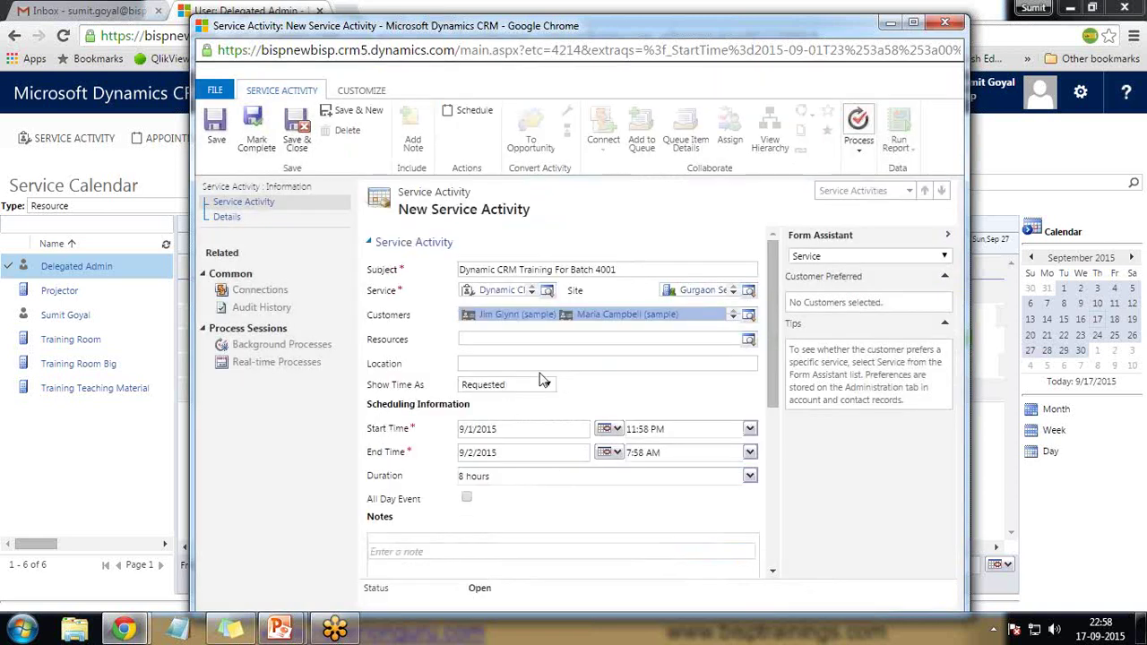
Add the facility/equipment records Training Room Big, Projector and Training Teaching Material as resources, and dismiss the script error window
left_click(748, 342)
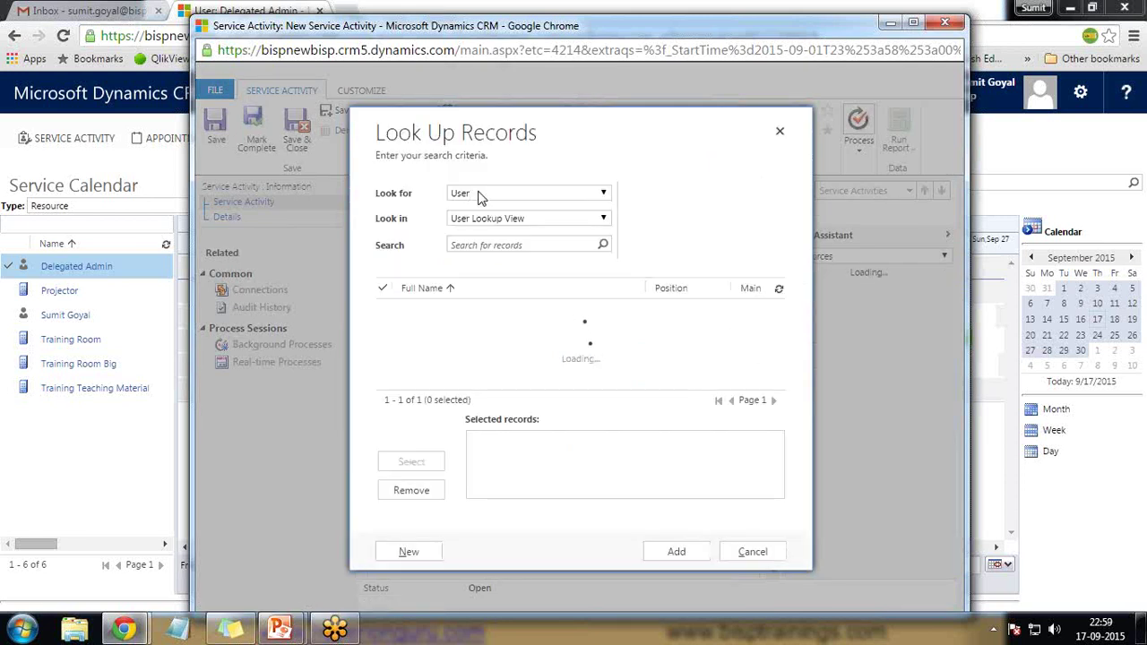
left_click(477, 195)
left_click(480, 206)
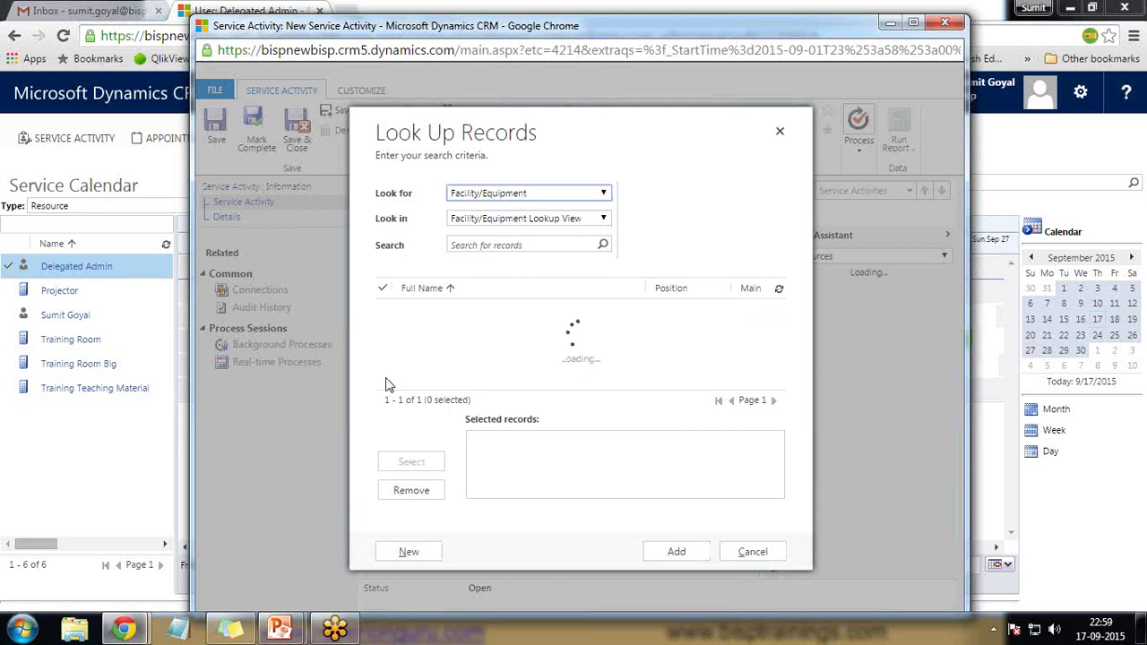
left_click(383, 335)
left_click(383, 360)
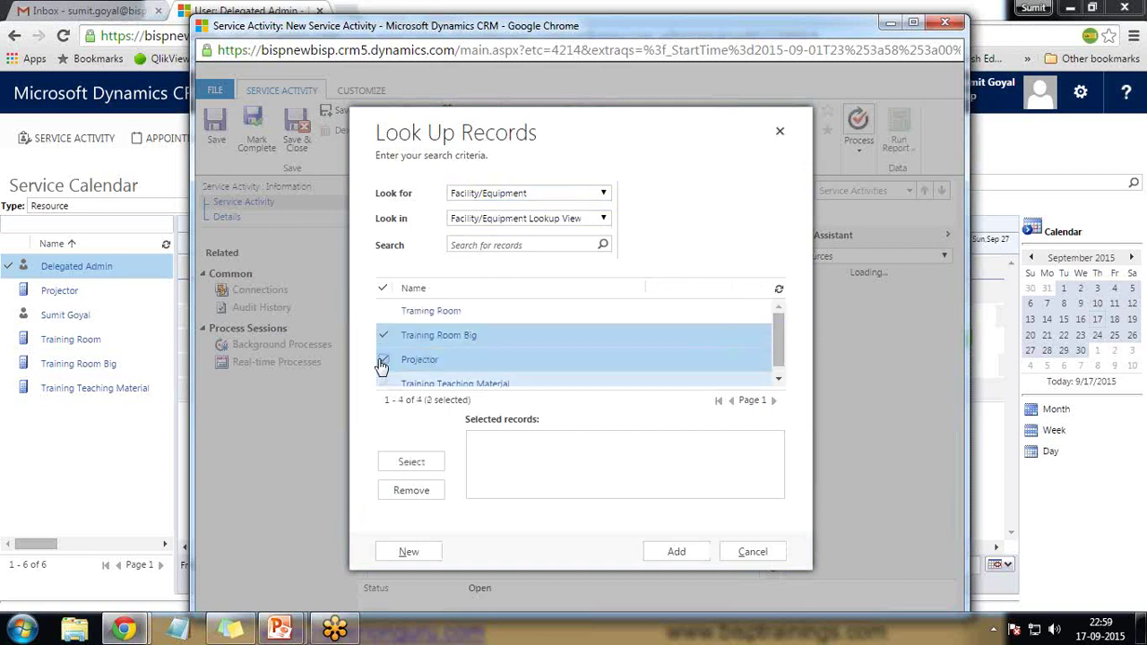
left_click(382, 383)
left_click(412, 461)
left_click(676, 552)
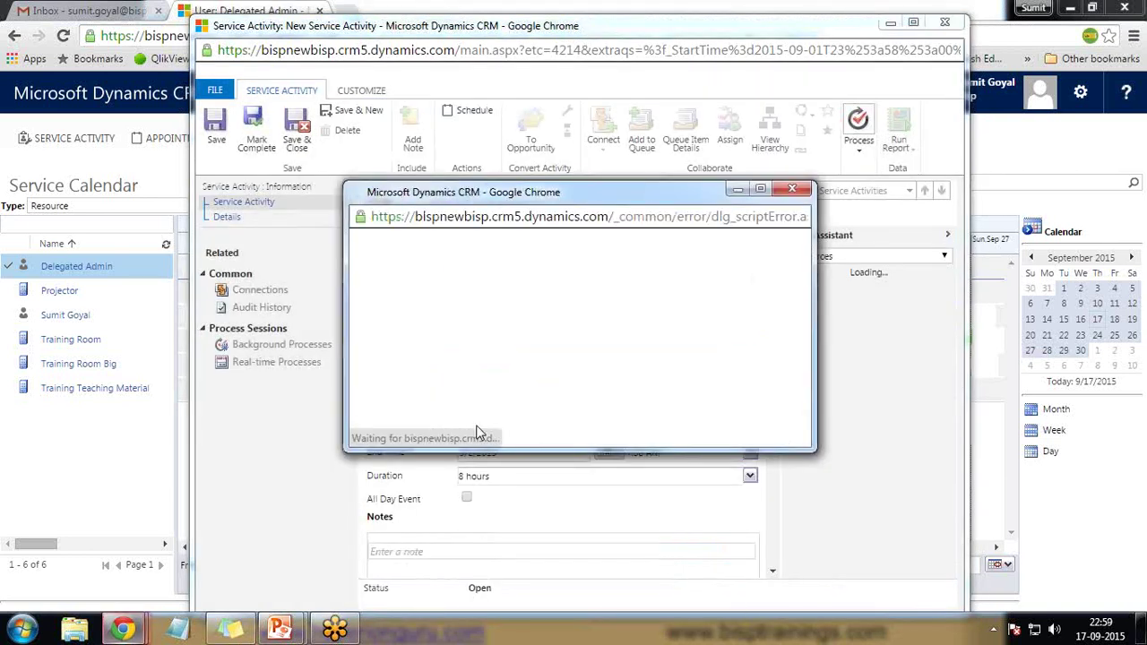
left_click(751, 427)
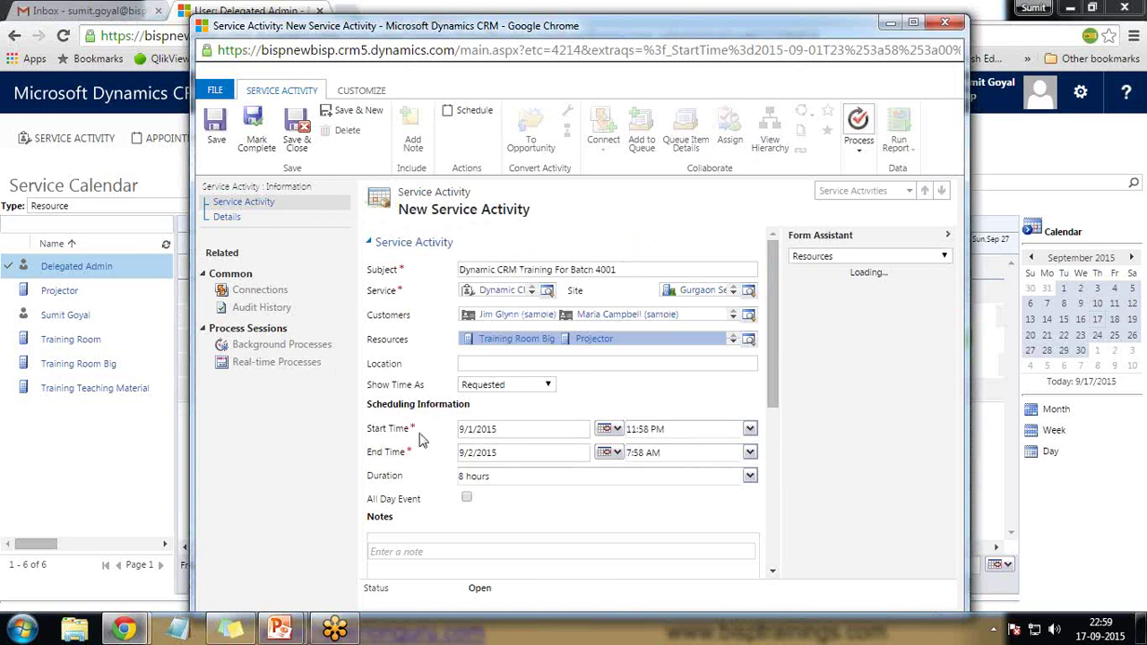
Set the service activity's start date to 10/1/2015 and check the end date calendar
left_click(607, 428)
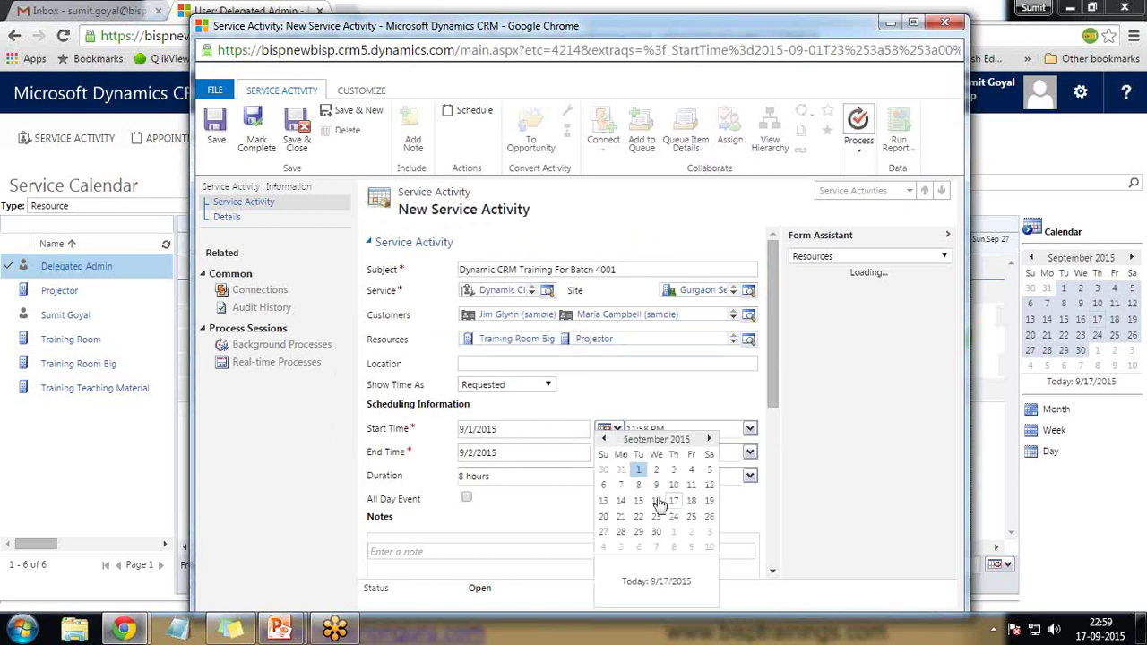
left_click(708, 439)
left_click(673, 469)
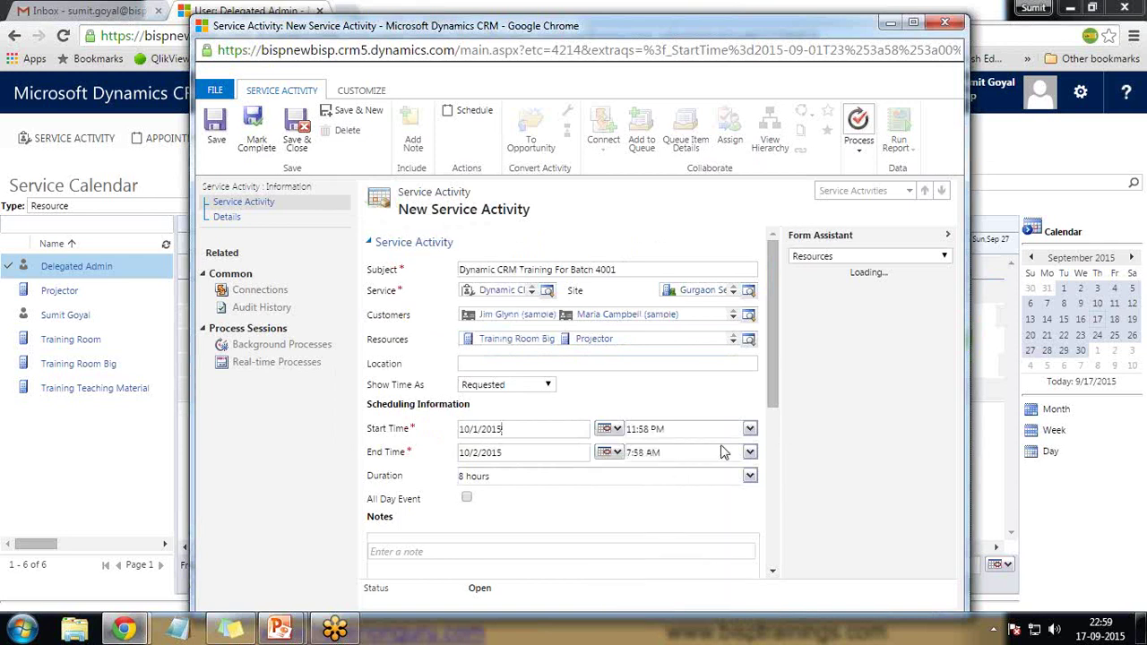
left_click(607, 453)
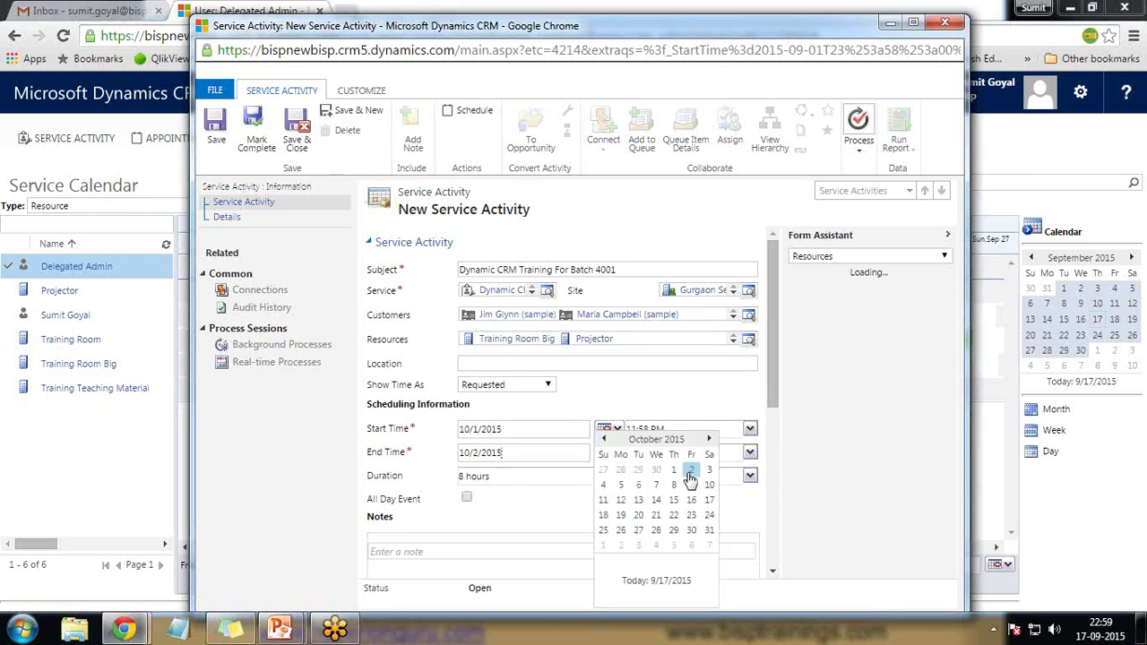
left_click(531, 431)
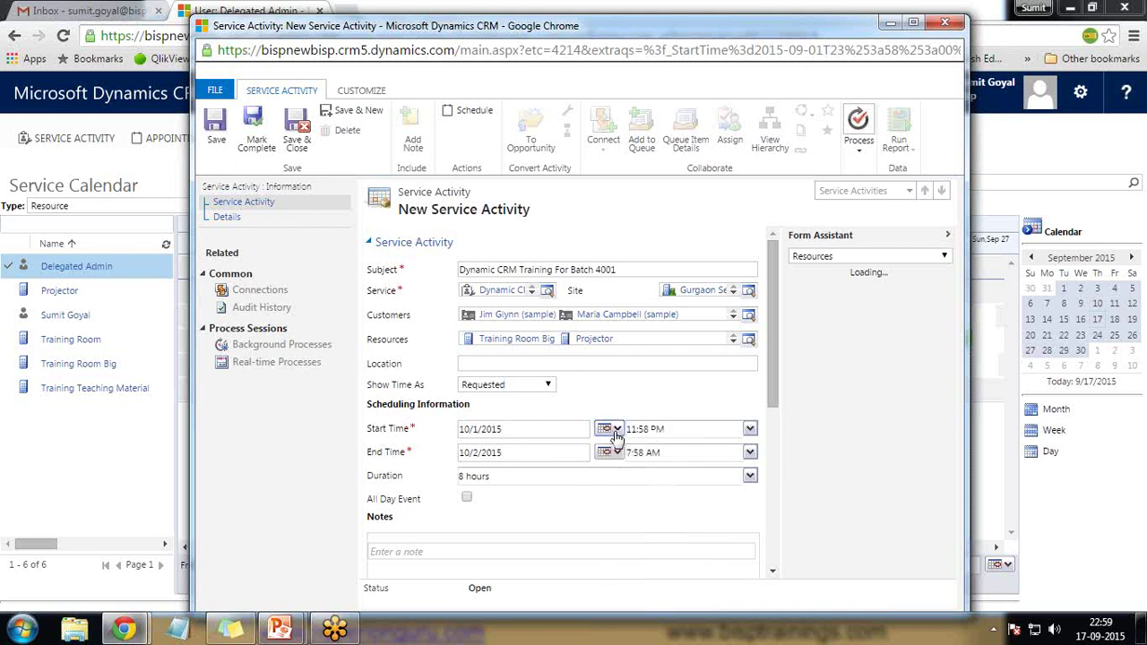
Schedule the service activity from 10/5/2015 to 10/10/2015 as an all-day event
left_click(606, 428)
left_click(620, 488)
left_click(606, 453)
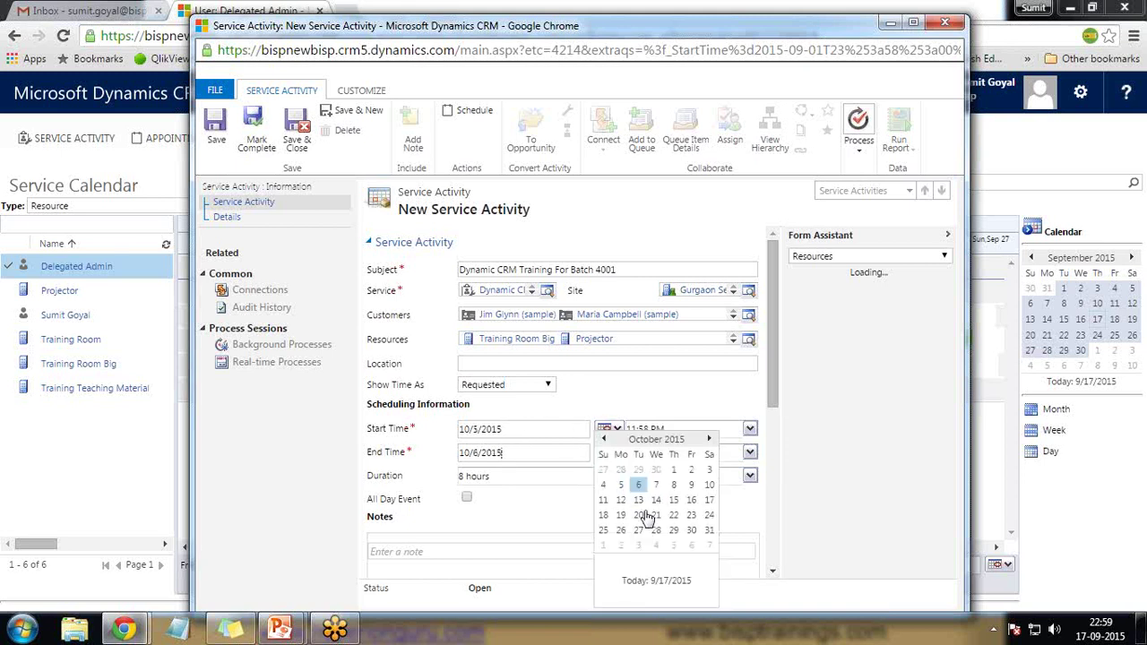
left_click(712, 486)
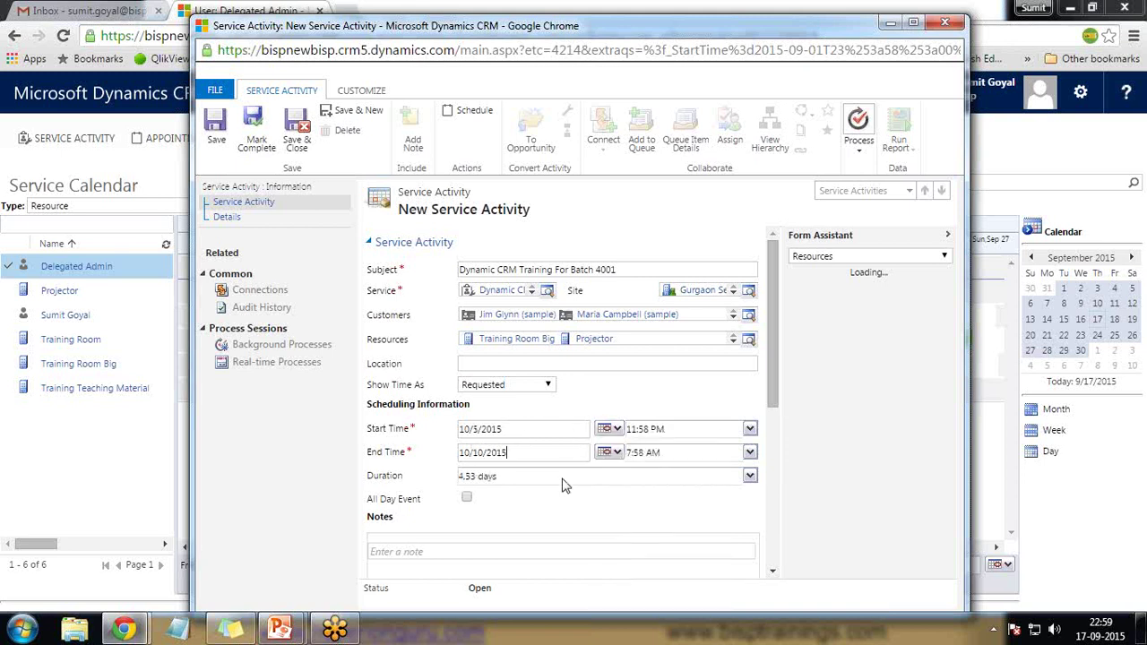
left_click(466, 498)
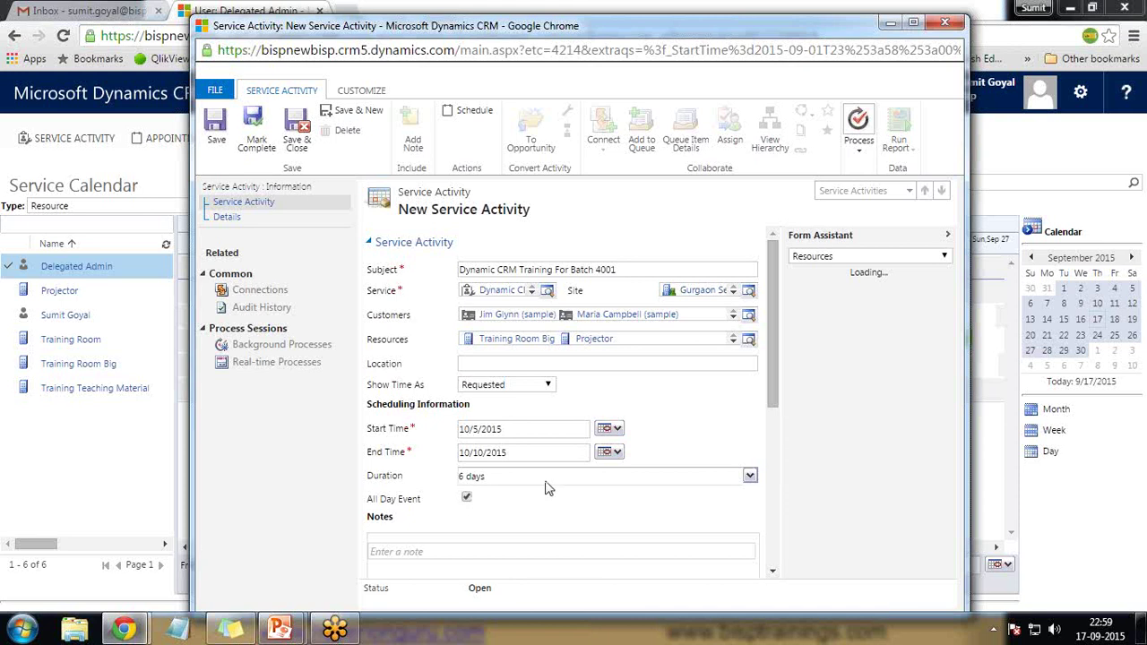
Save the service activity, ignoring the scheduling alerts, and then save and close its form
scroll(548, 489, "down", 2)
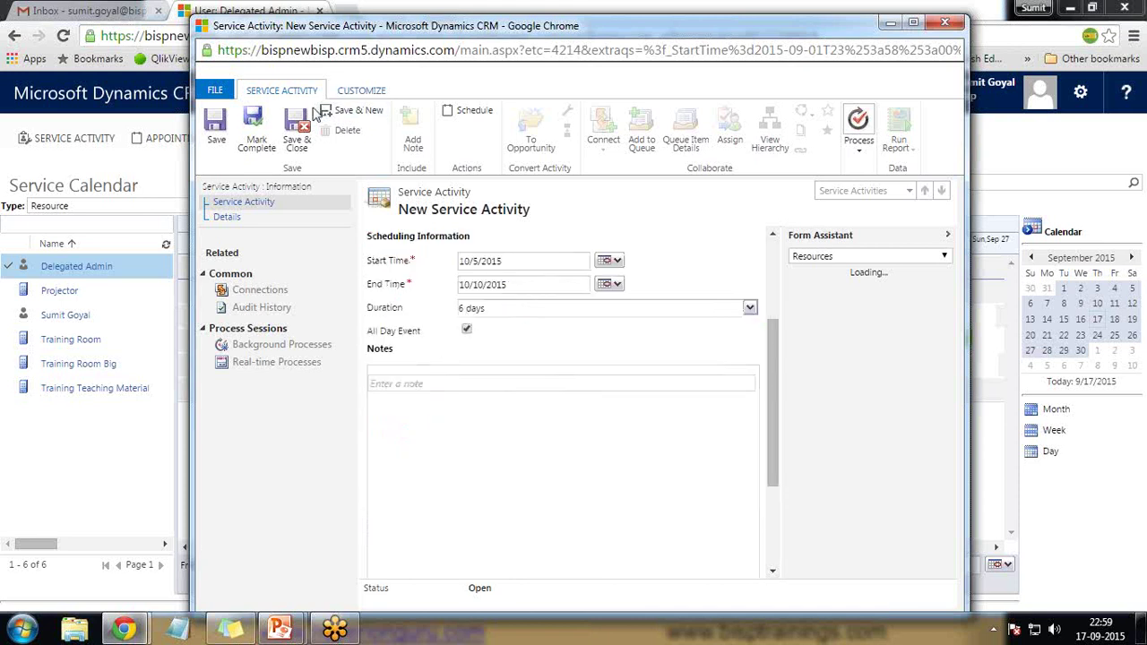
left_click(215, 130)
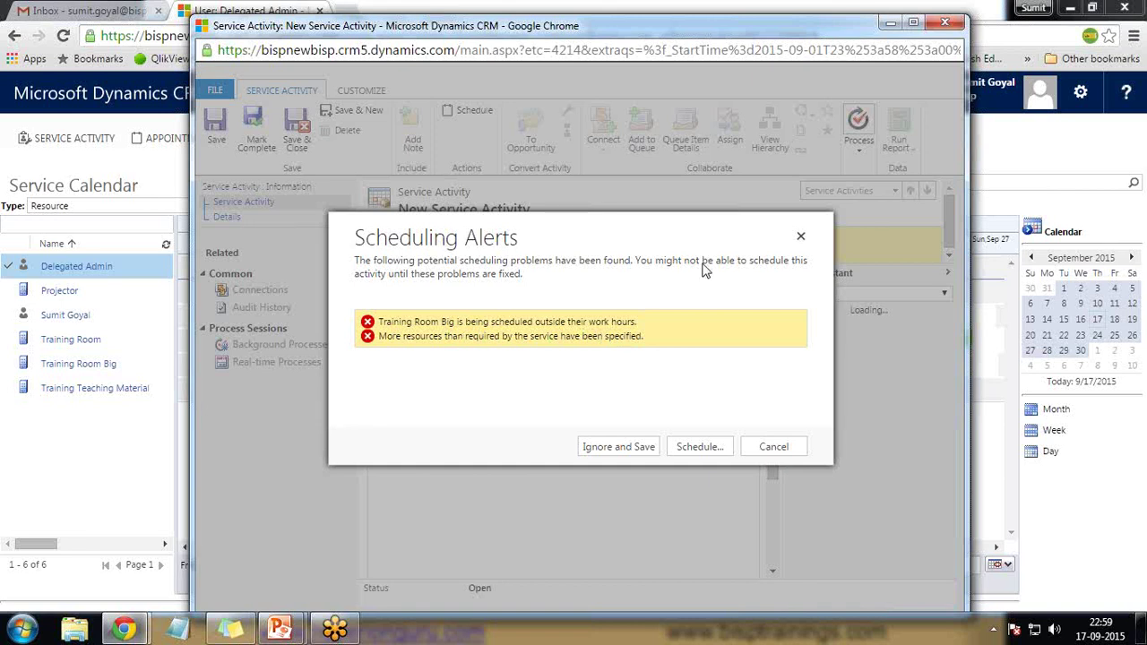
left_click(600, 448)
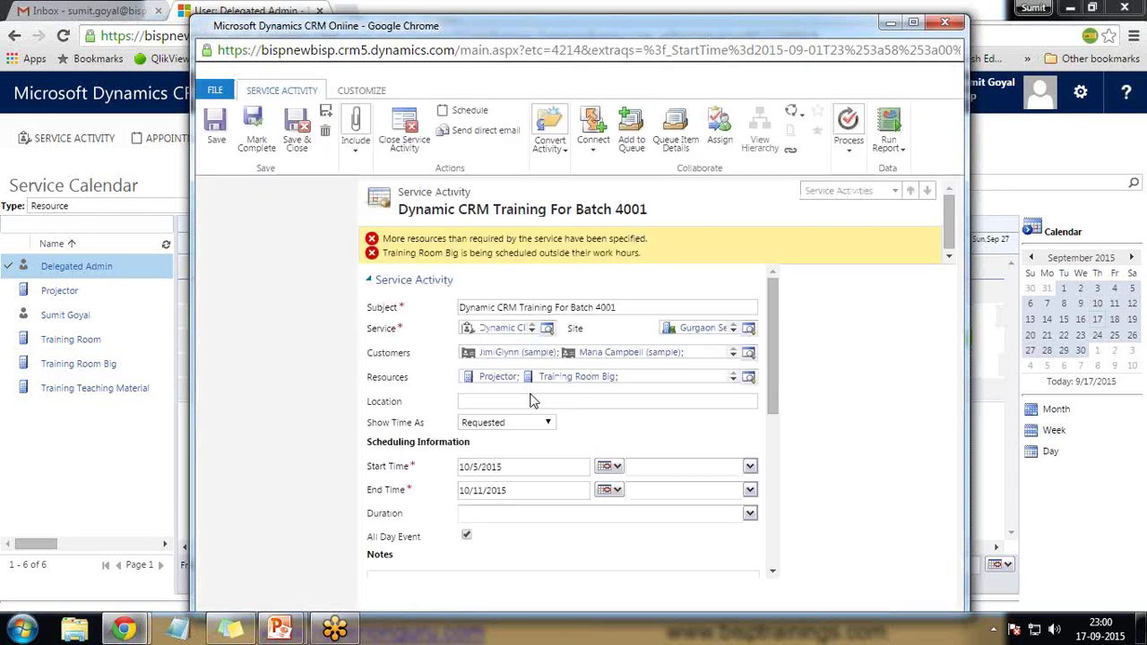
scroll(533, 399, "down", 5)
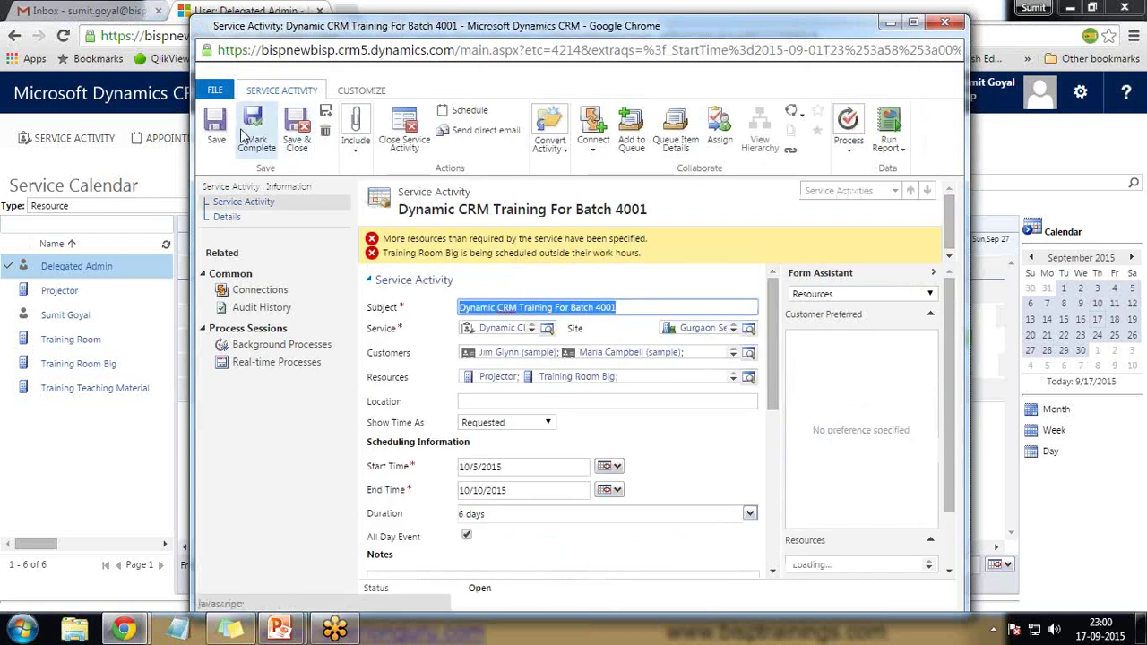
left_click(287, 125)
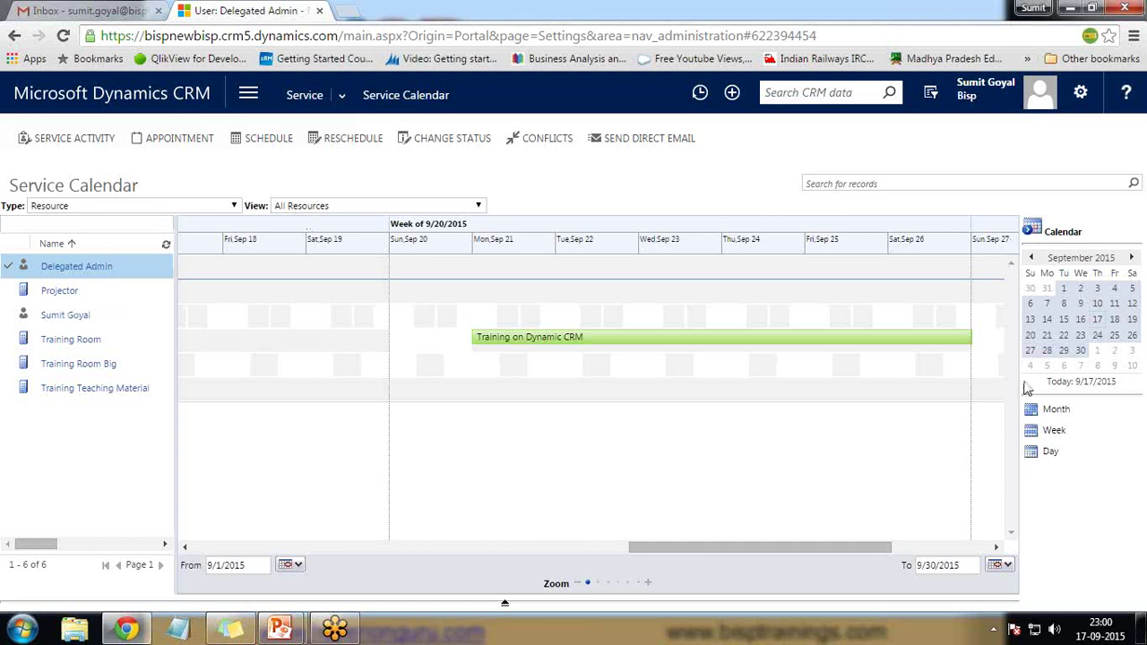
Show the Service Calendar by month for October 2015 and look at the week of 10/4/2015
left_click(1047, 433)
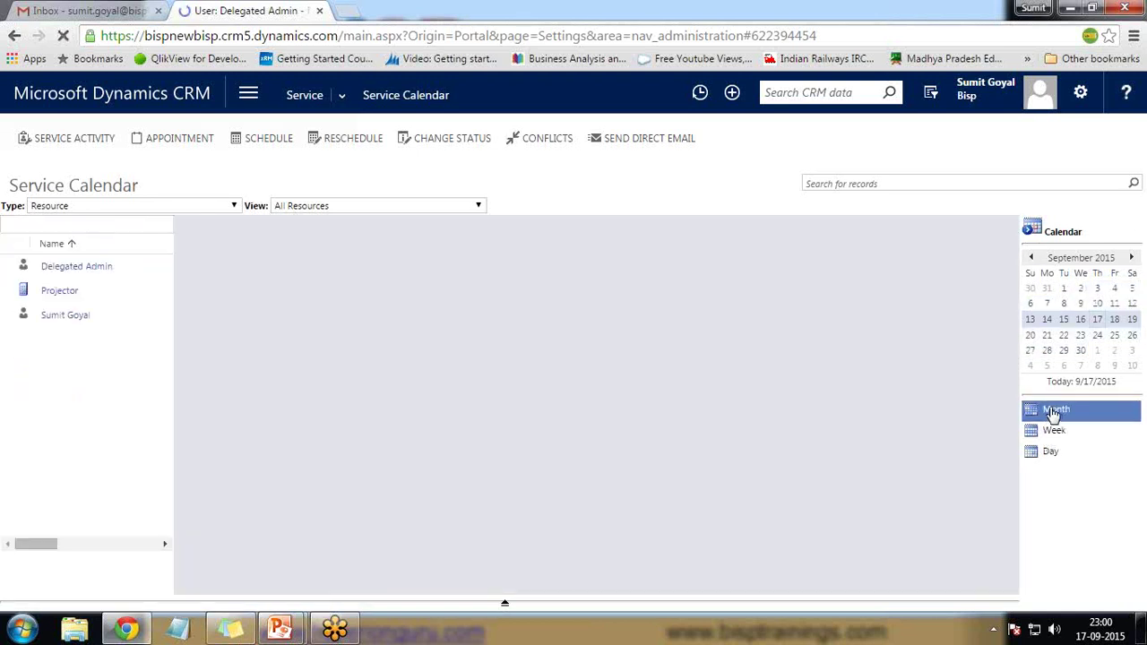
left_click(1054, 411)
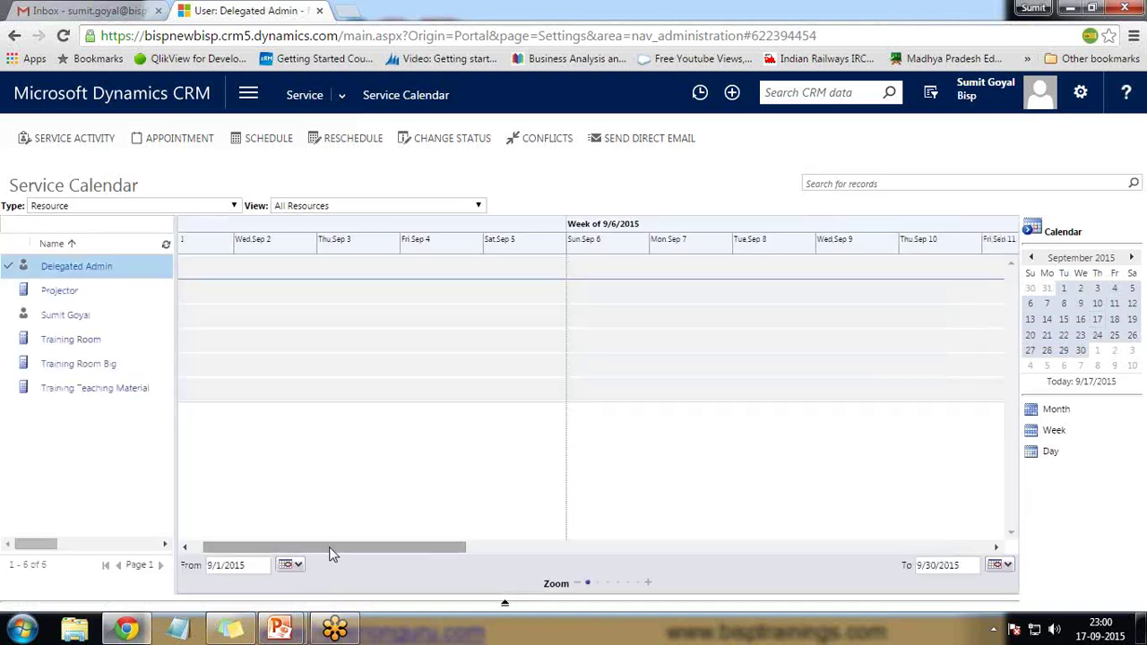
left_click_drag(329, 547, 955, 551)
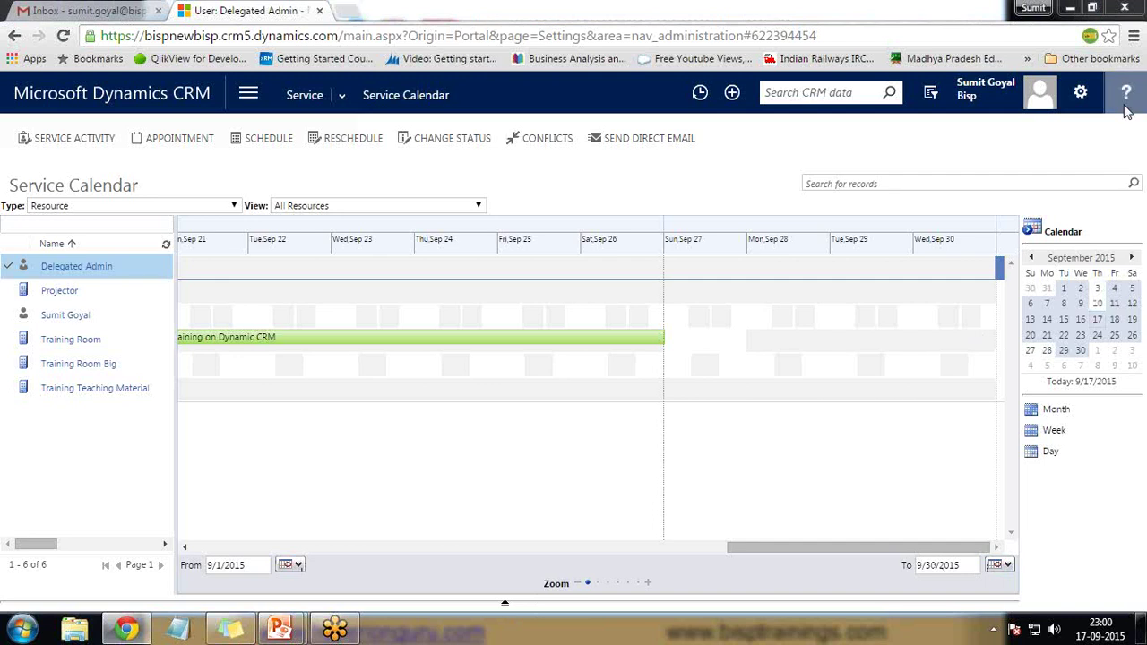
scroll(958, 512, "down", 3)
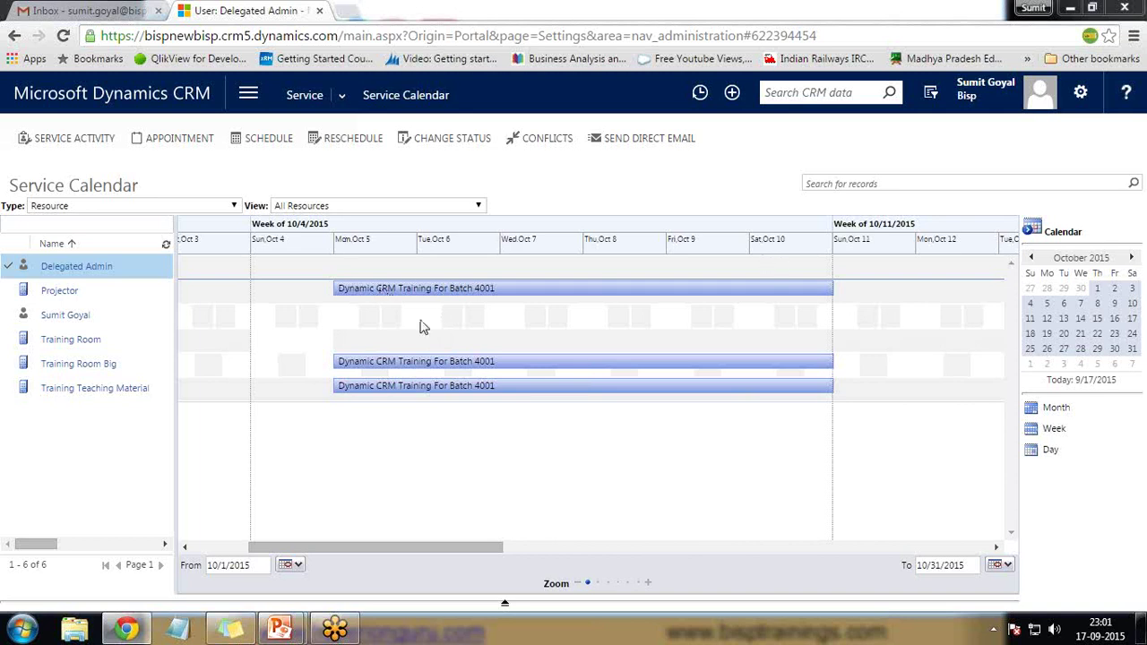
Open the Dynamic CRM Training For Batch 4001 activity from the Projector row, review its form and close the window
mouse_move(377, 297)
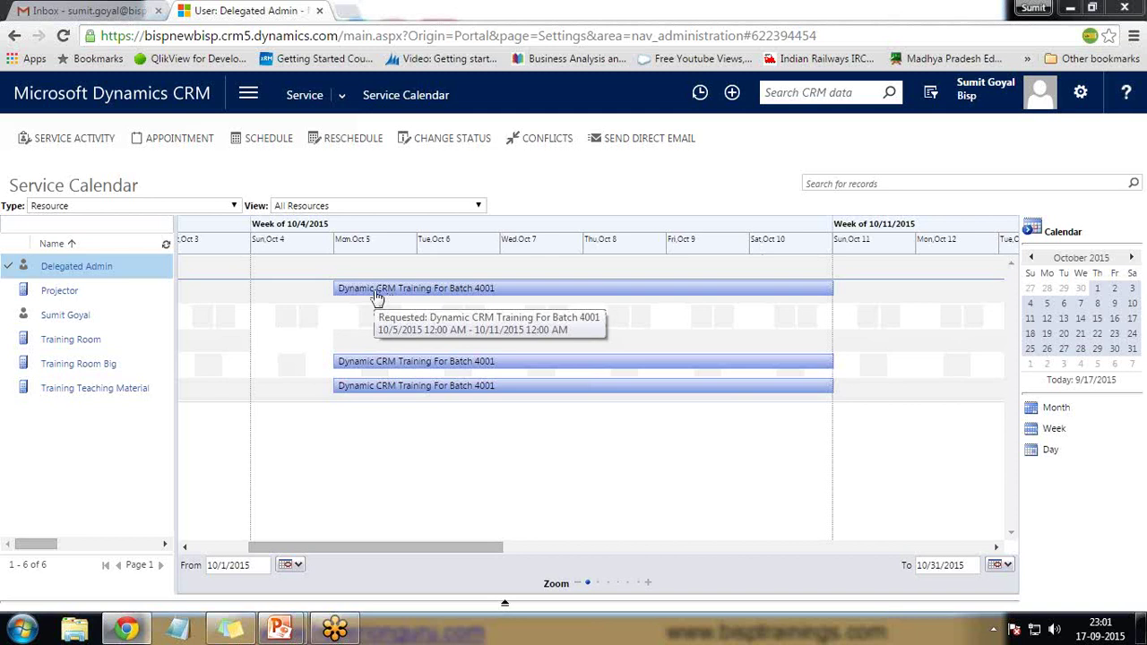
left_click(377, 297)
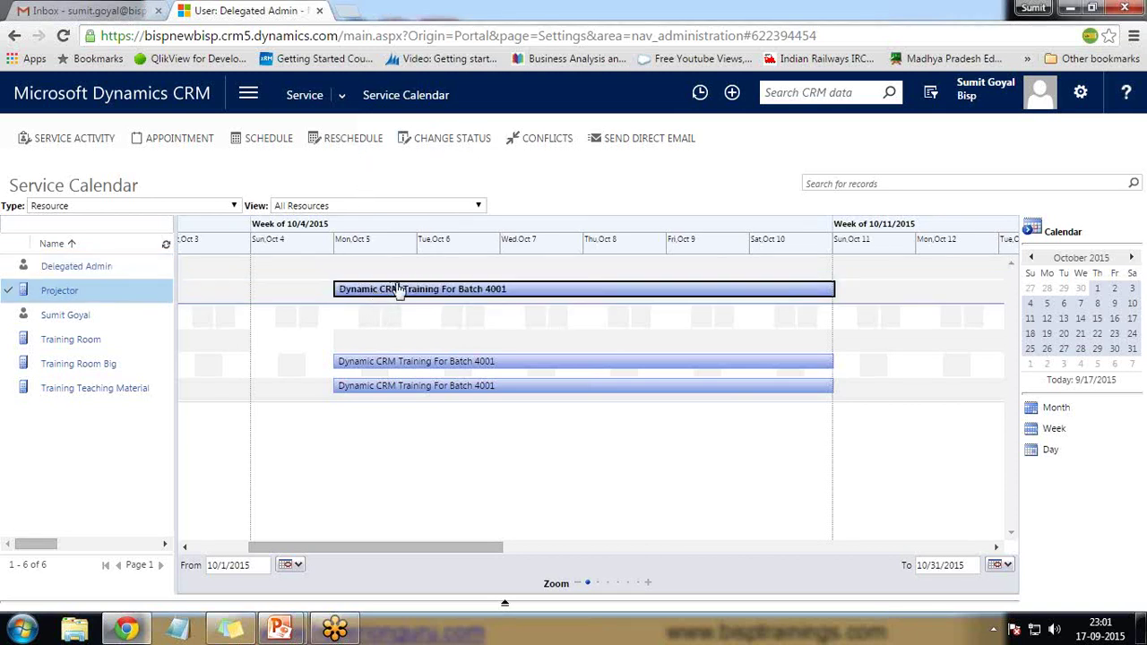
double_click(398, 290)
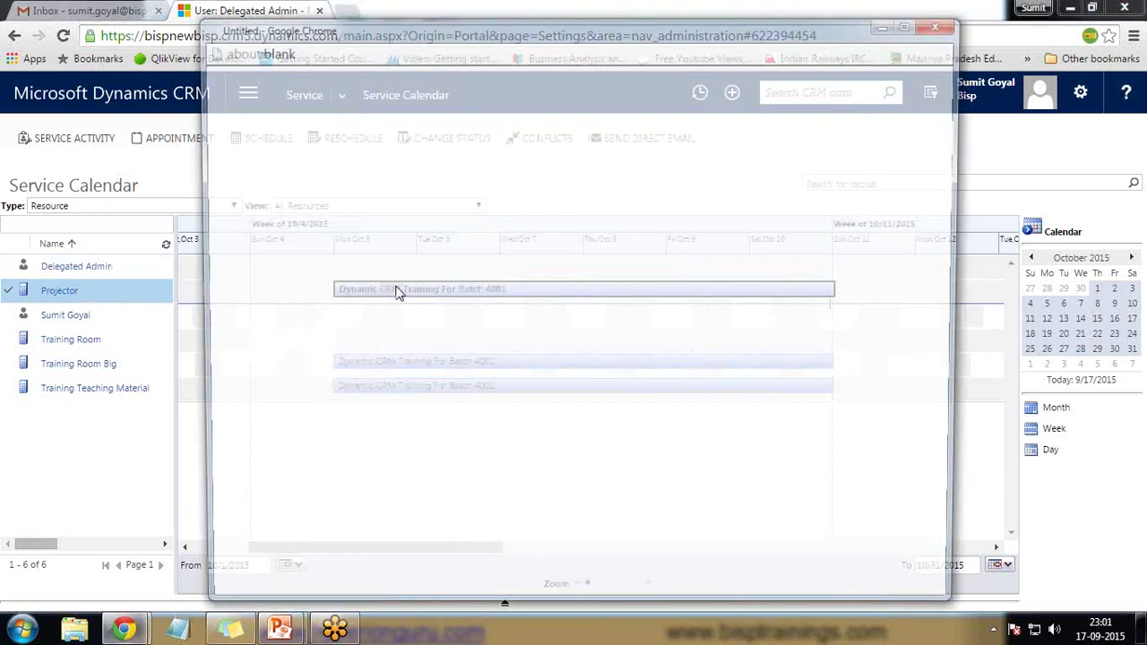
left_click_drag(428, 36, 384, 29)
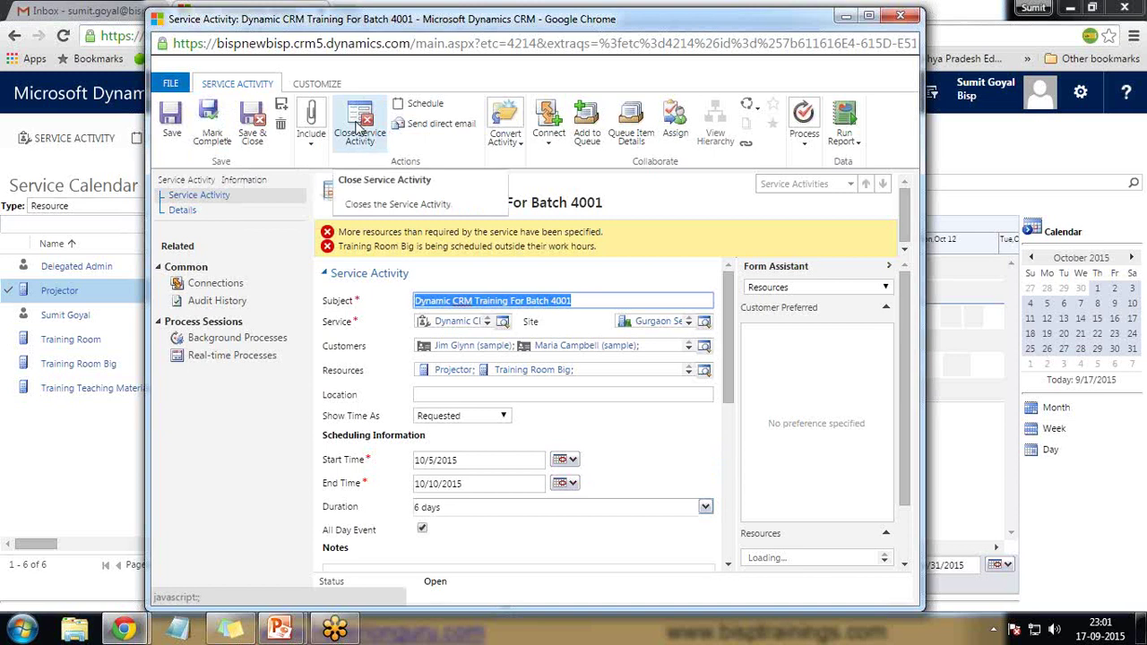
left_click(210, 134)
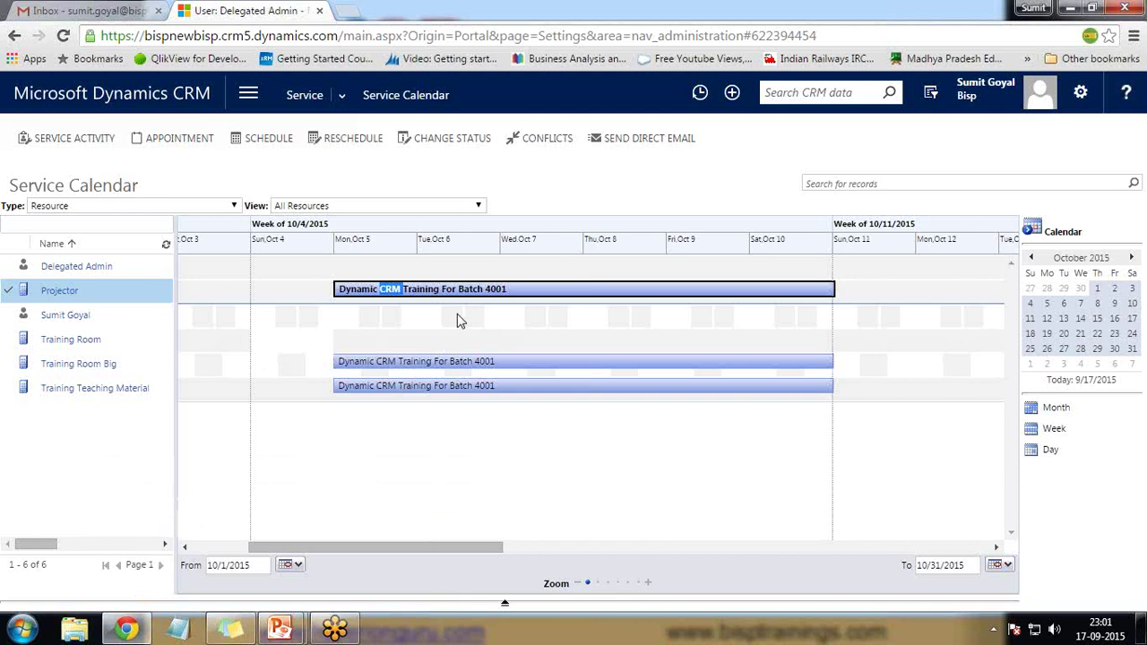
Switch back to the Options of Service Scheduling slide in PowerPoint
mouse_move(285, 632)
left_click(379, 560)
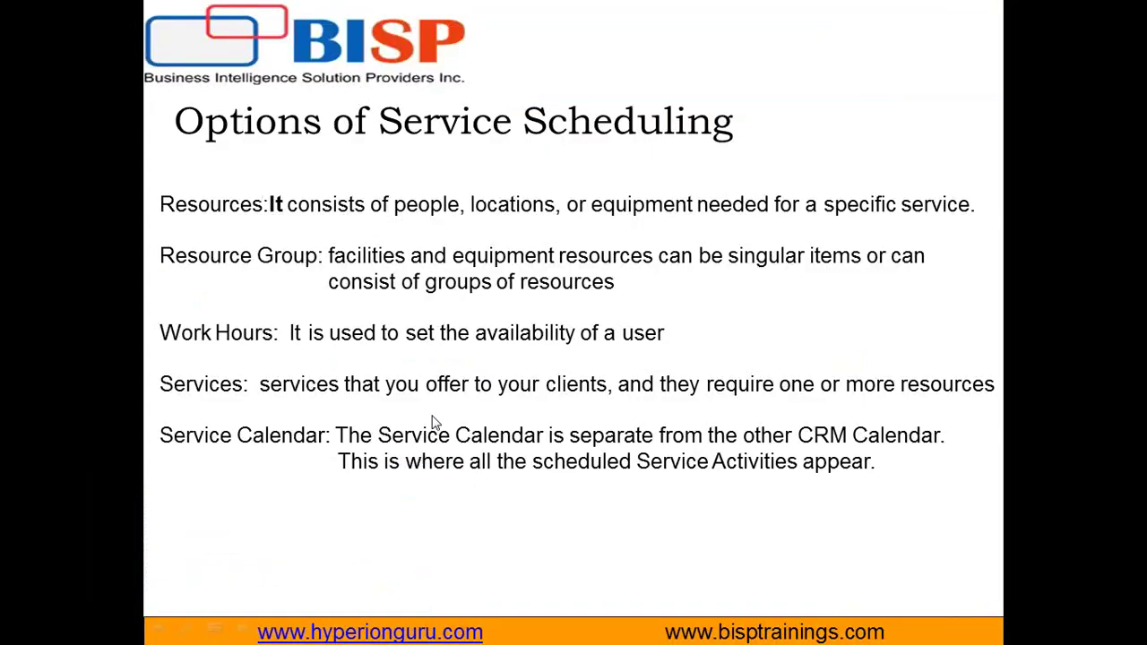